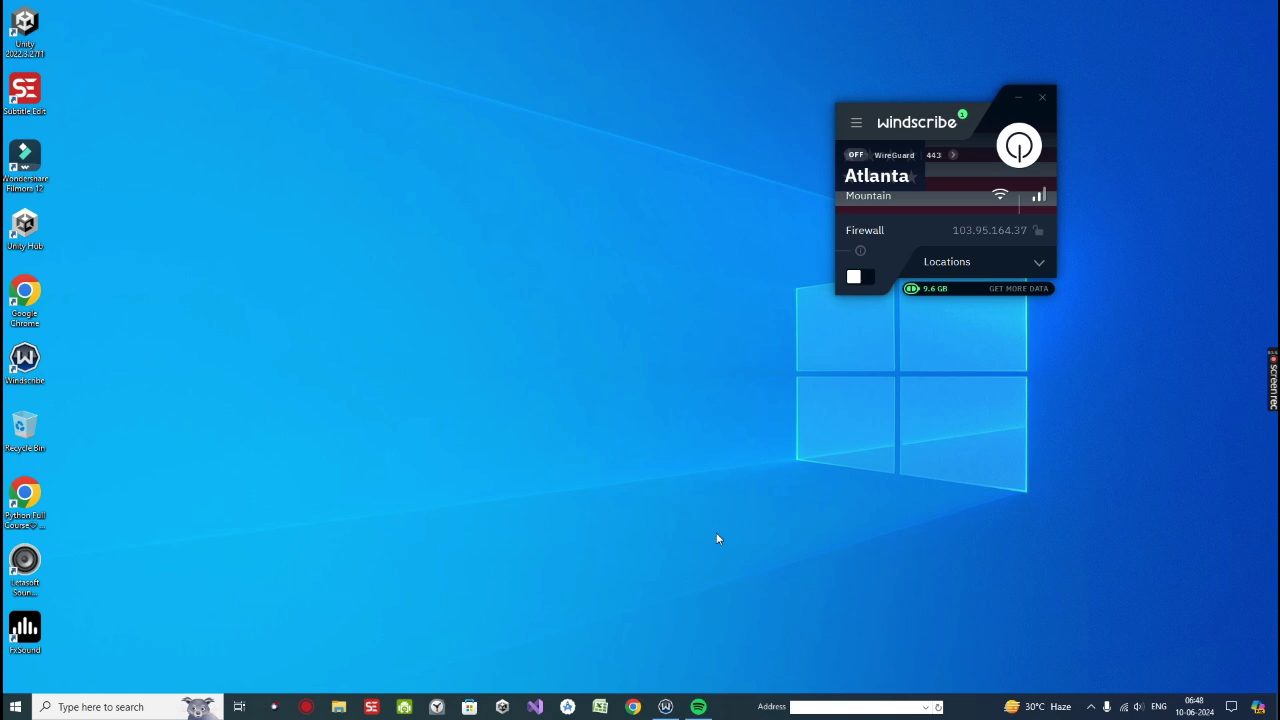
Launch Chrome and add a new profile from the profile picker.
click(636, 712)
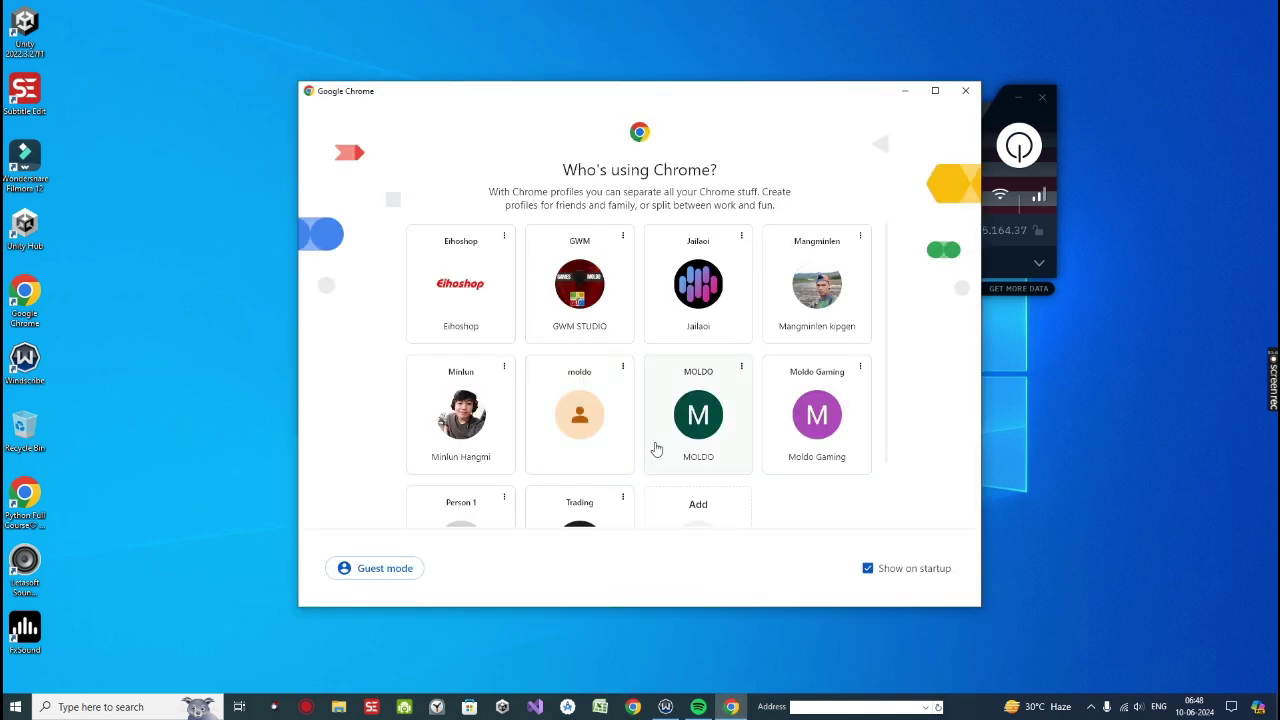
scroll(790, 400, down, 2)
click(704, 460)
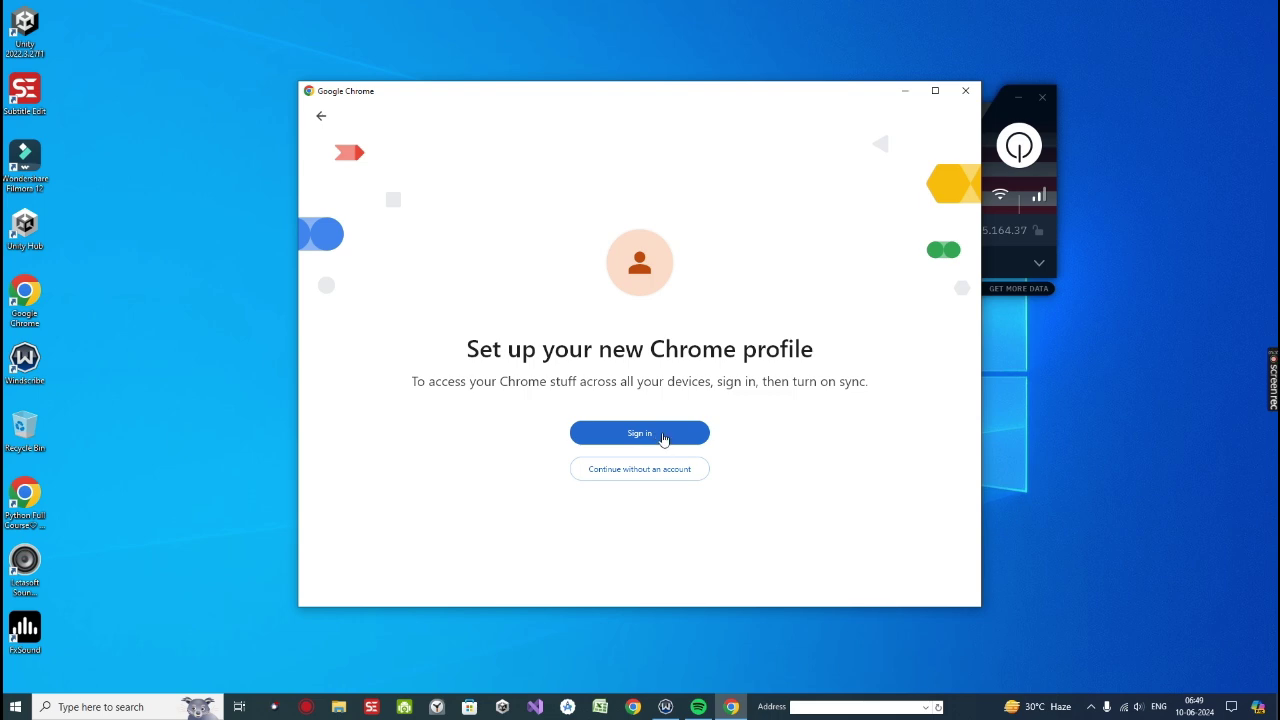
From the new profile's sign-in, start creating a Google account for personal use.
click(660, 438)
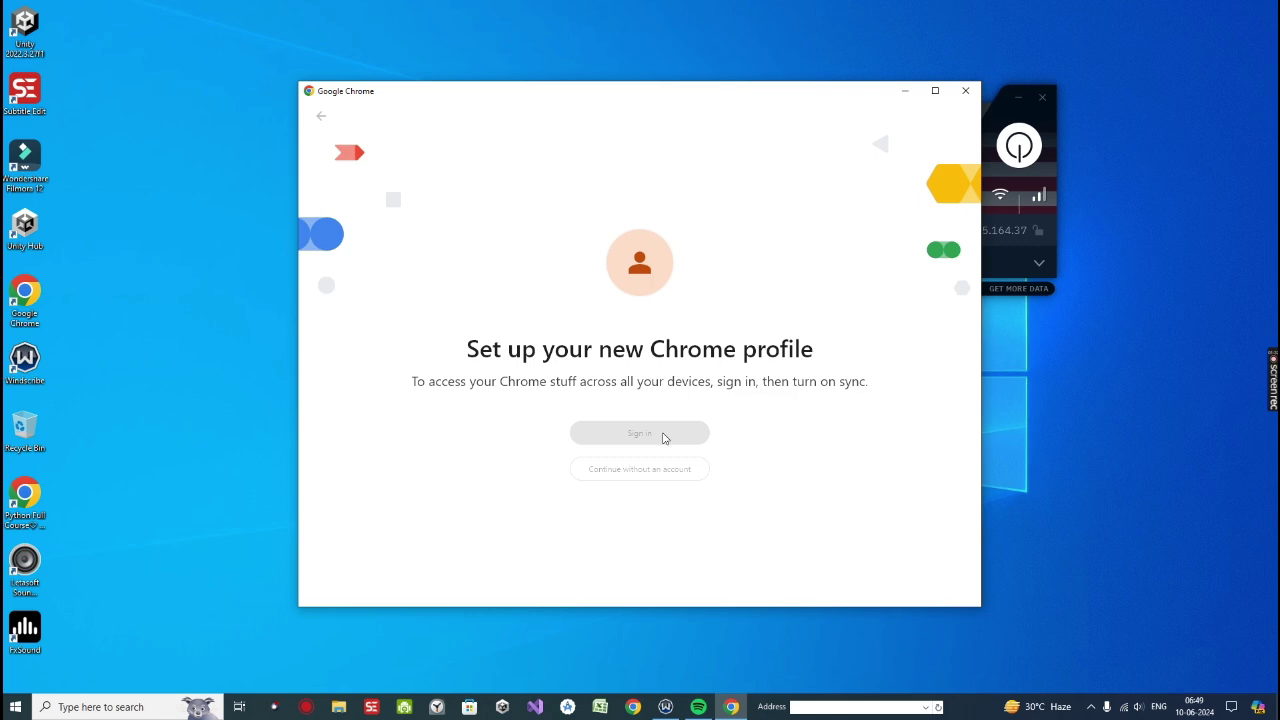
click(577, 347)
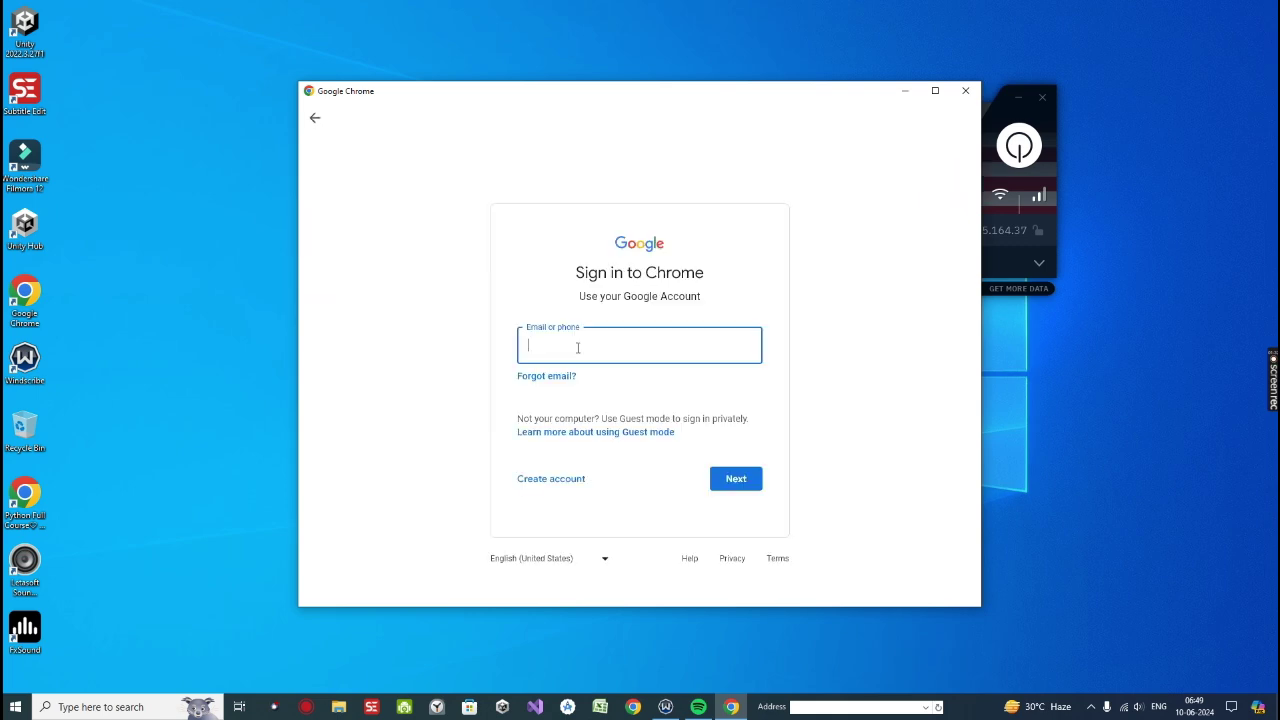
click(557, 482)
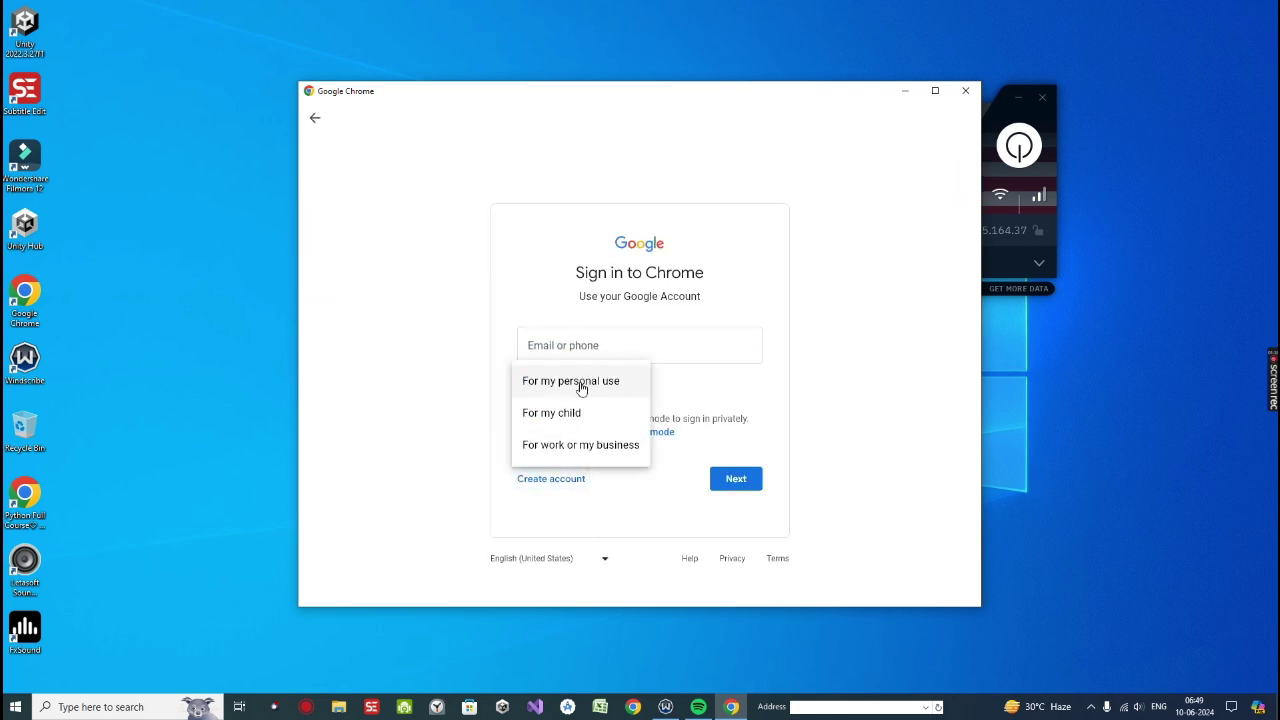
click(580, 390)
Enter the account holder's first and last name and continue.
click(700, 325)
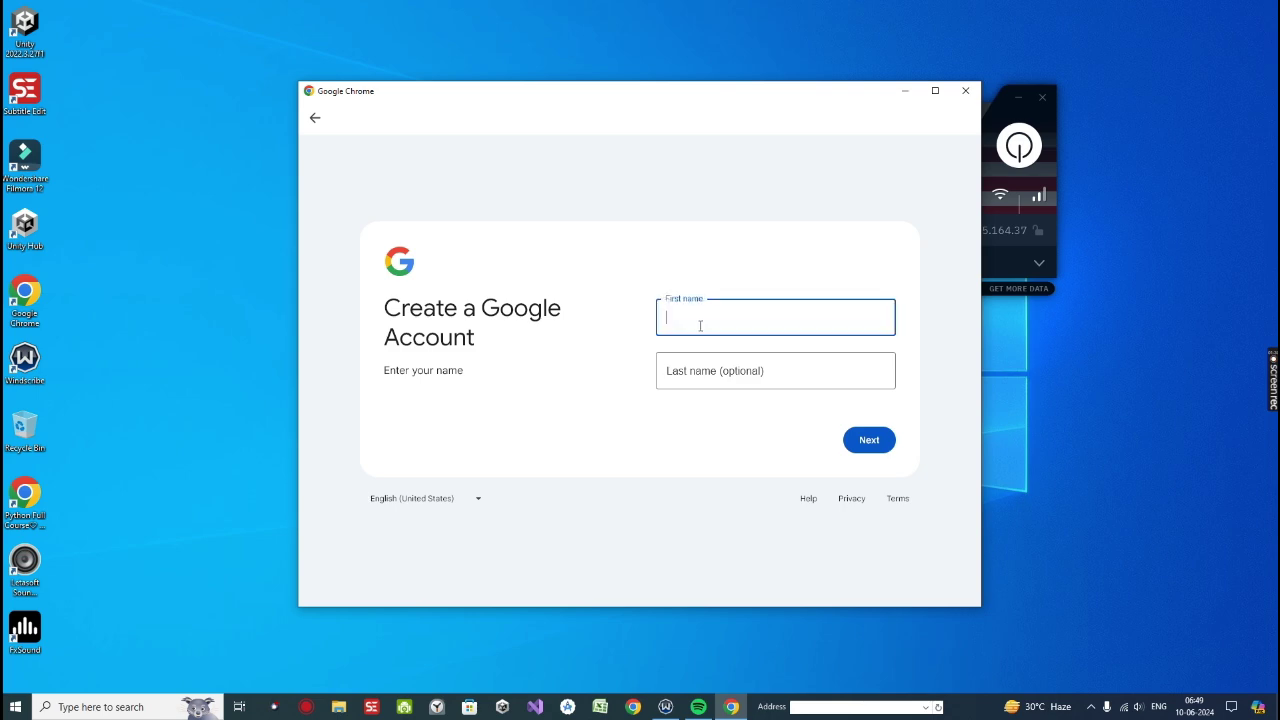
click(704, 371)
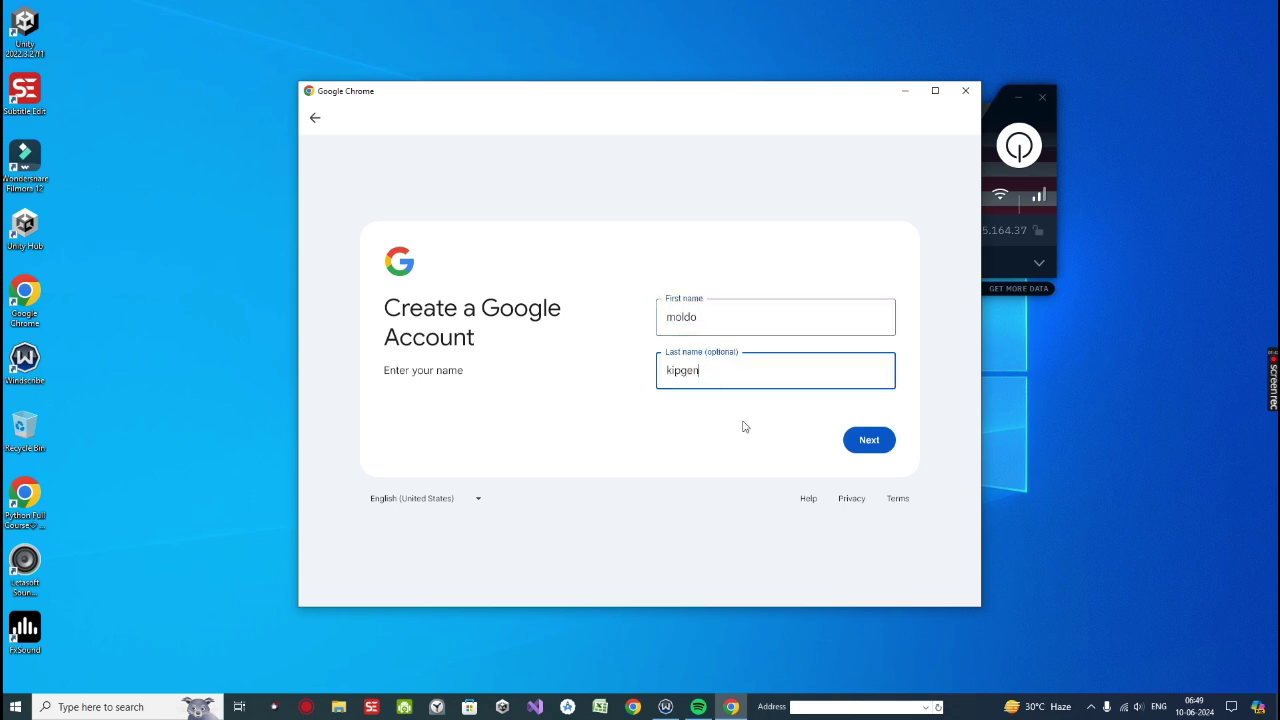
click(869, 440)
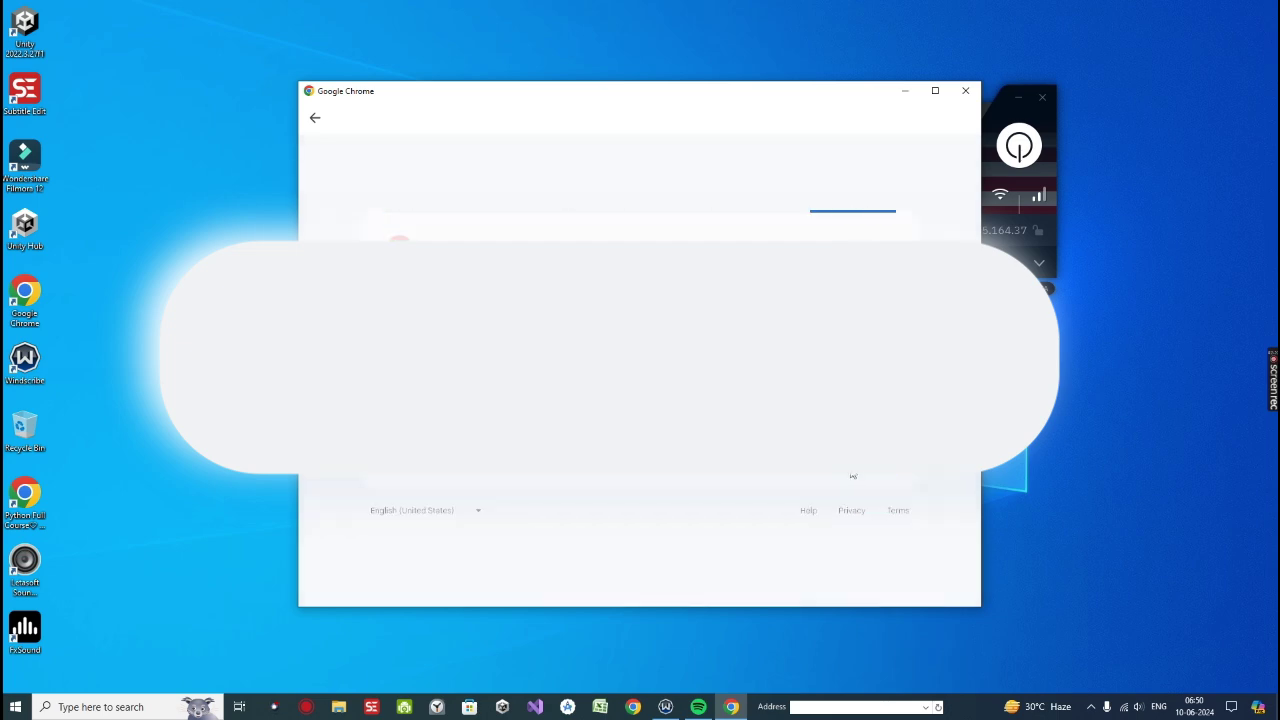
Continue through the remaining sign-up step and agree to the privacy terms.
click(869, 450)
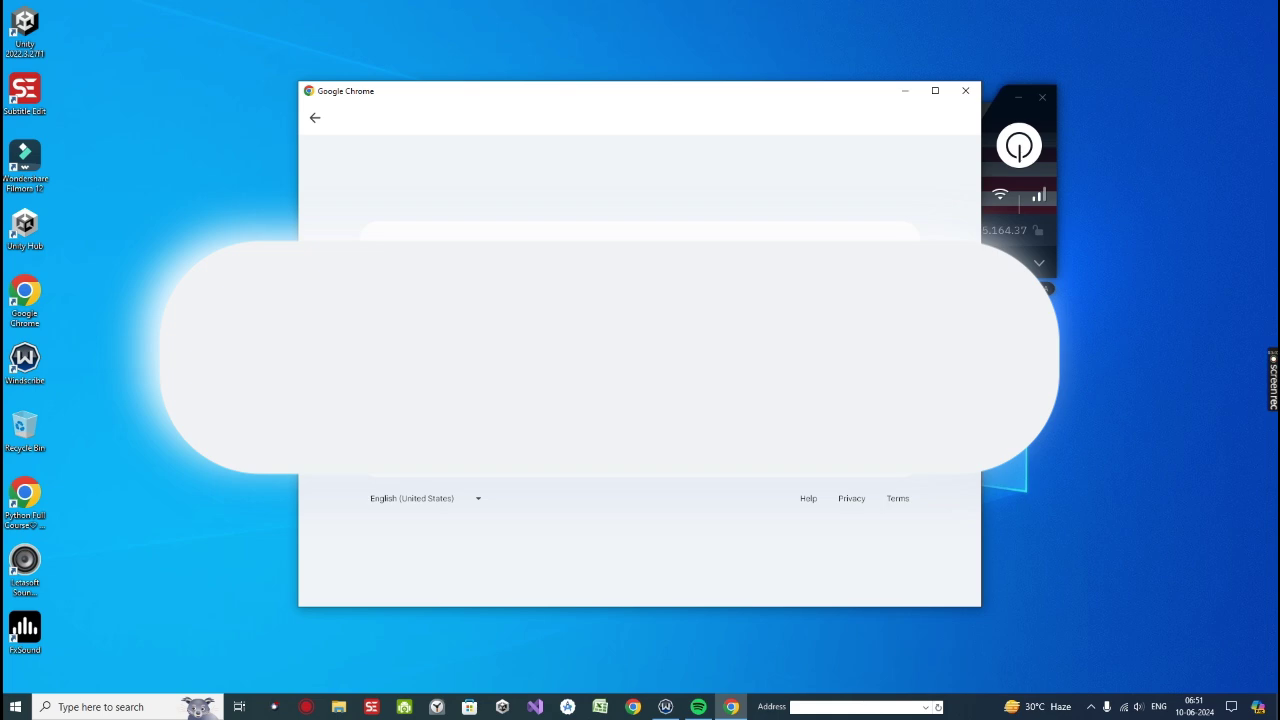
scroll(640, 370, down, 10)
click(835, 490)
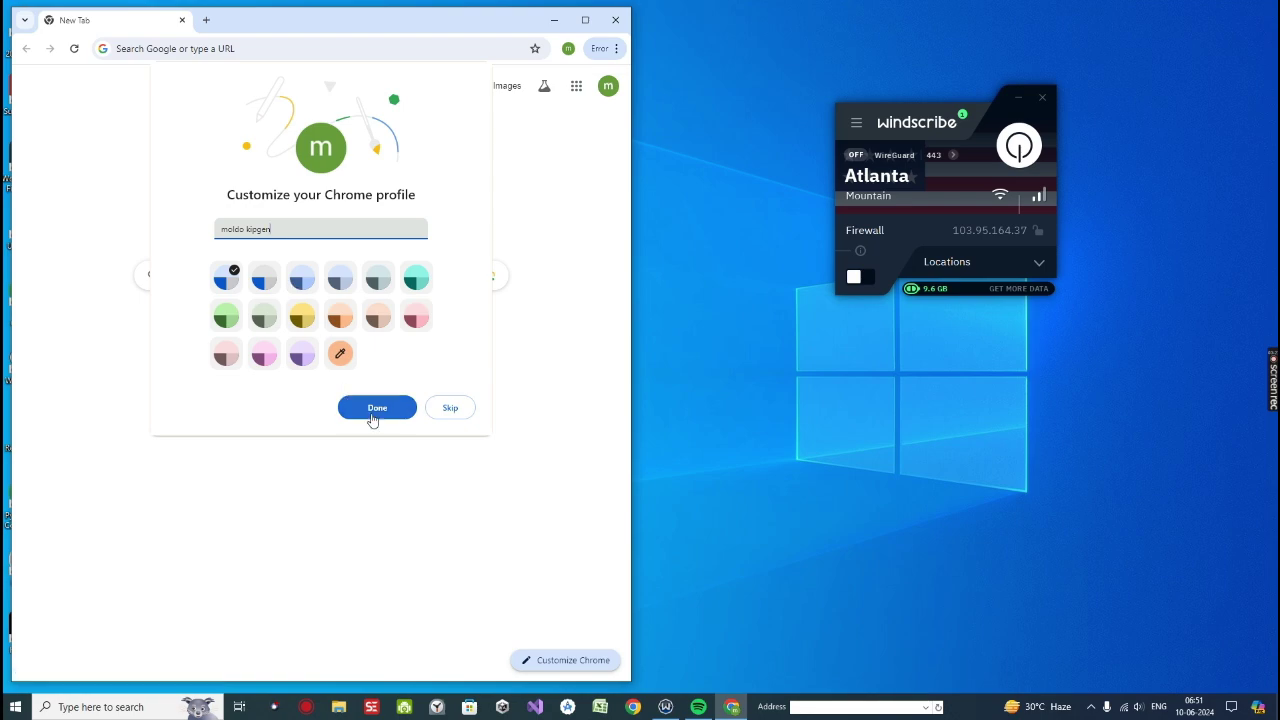
Finish the profile, maximize Chrome, search 'play console' and open the Play Console sign-up result.
click(374, 410)
click(585, 20)
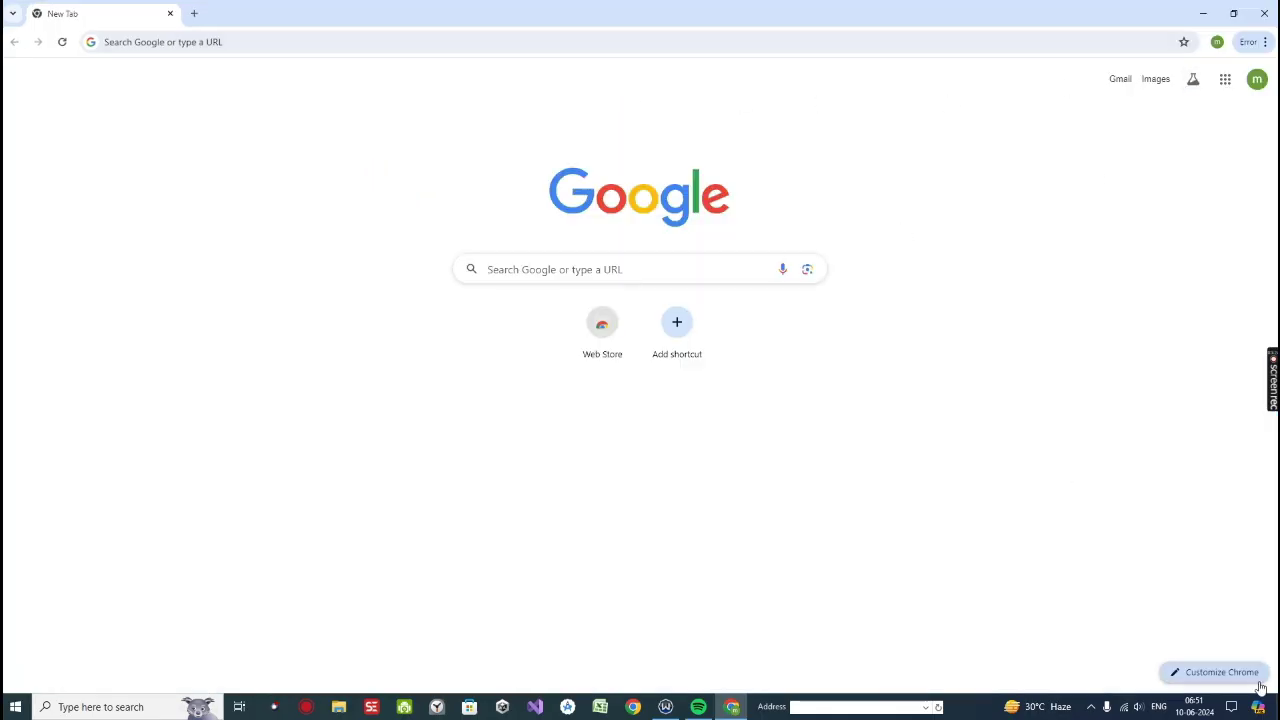
click(121, 42)
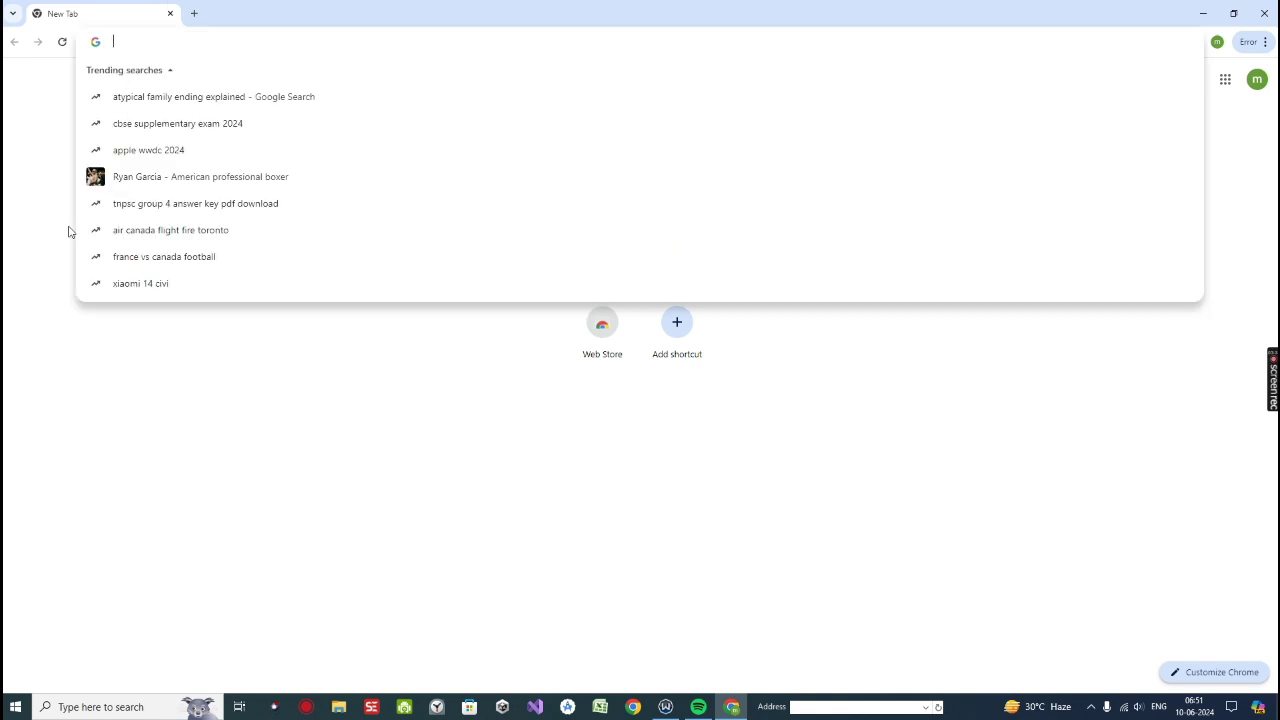
text(play conmsole)
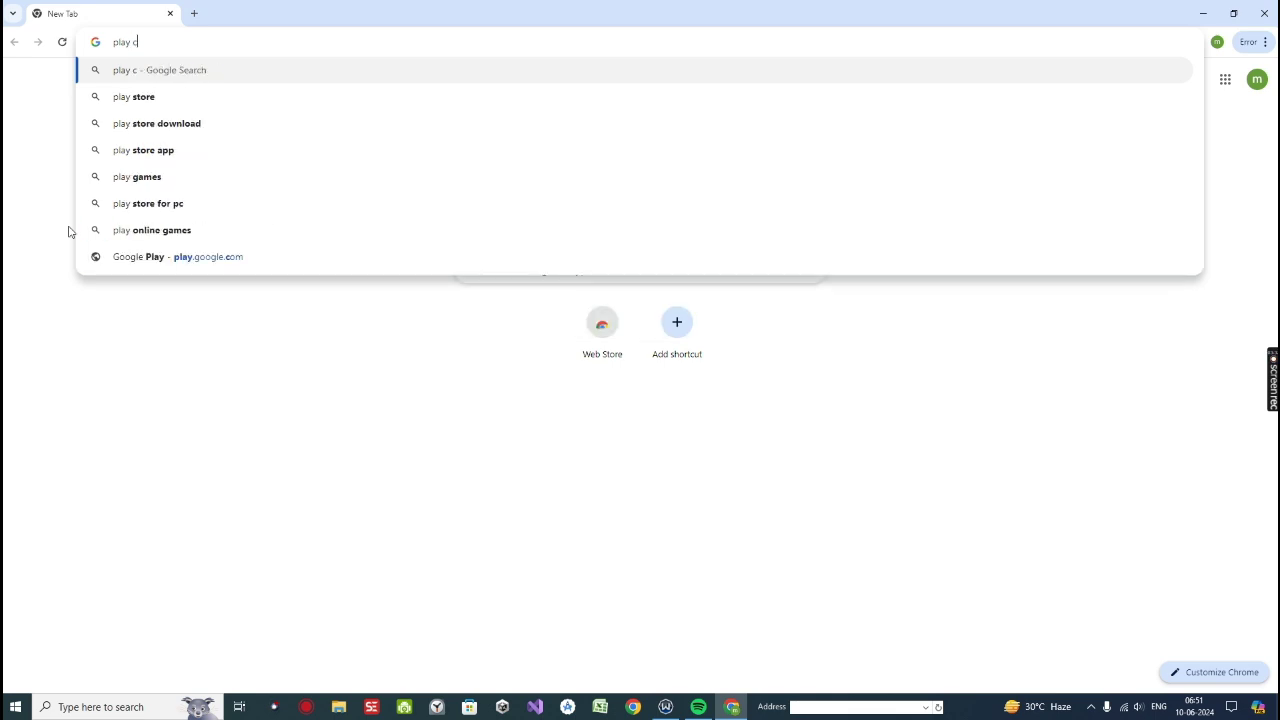
key(BackSpace)
key(BackSpace)
key(BackSpace)
key(BackSpace)
key(BackSpace)
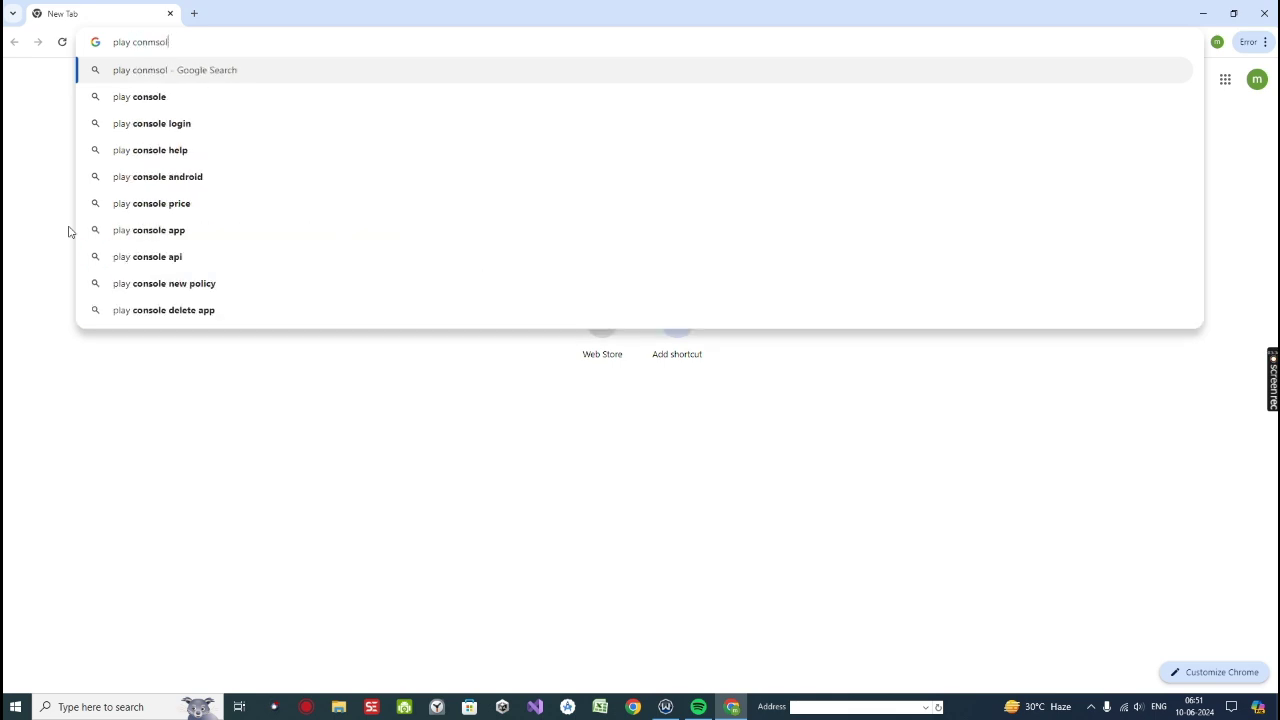
text(sole)
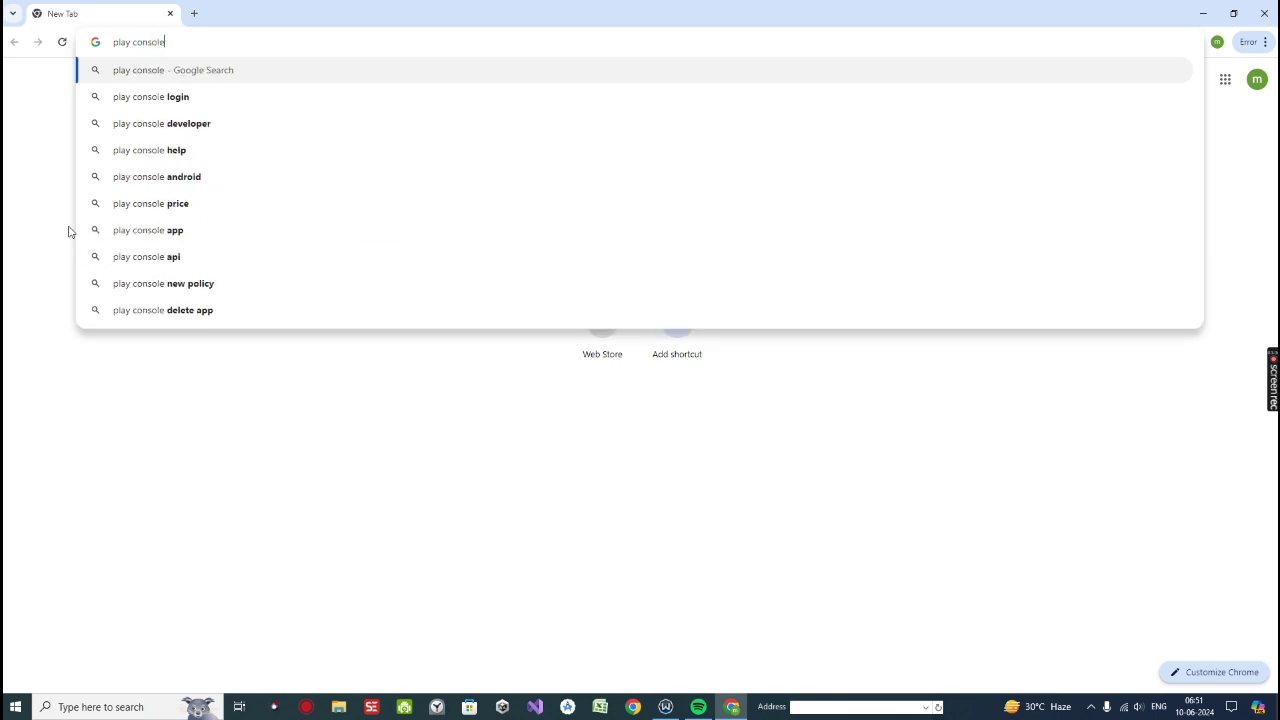
key(Return)
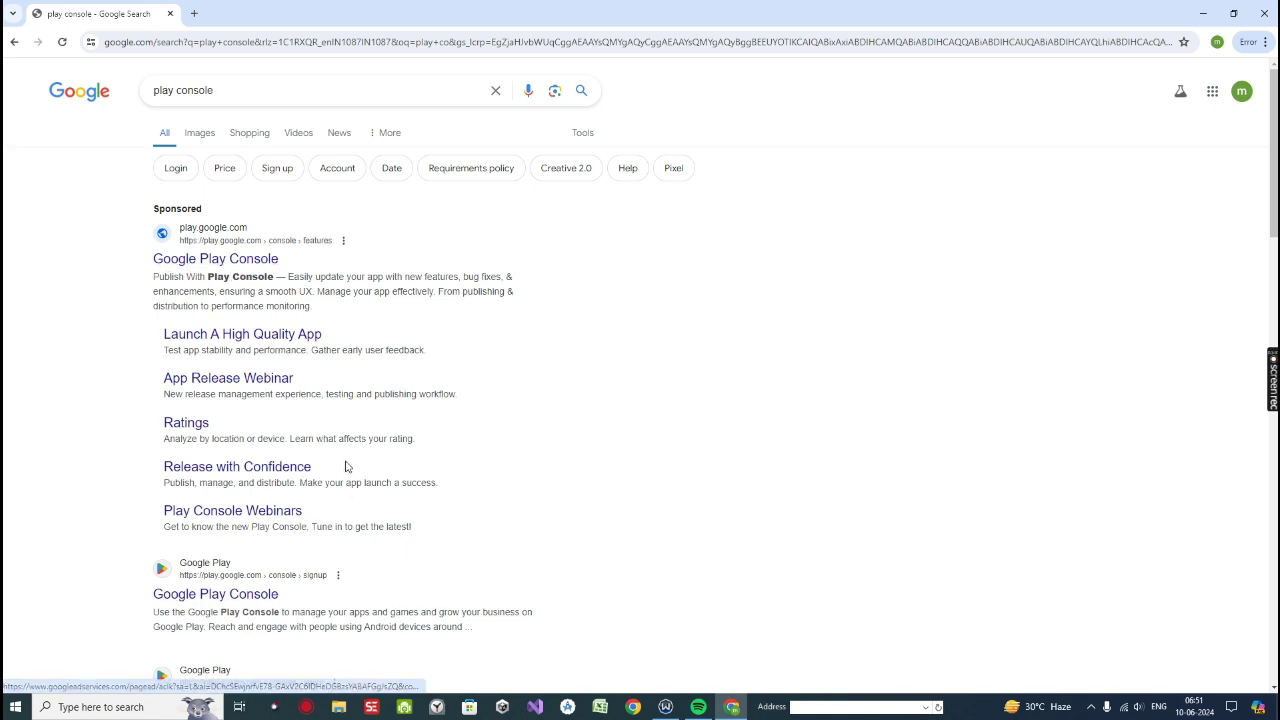
scroll(346, 463, down, 3)
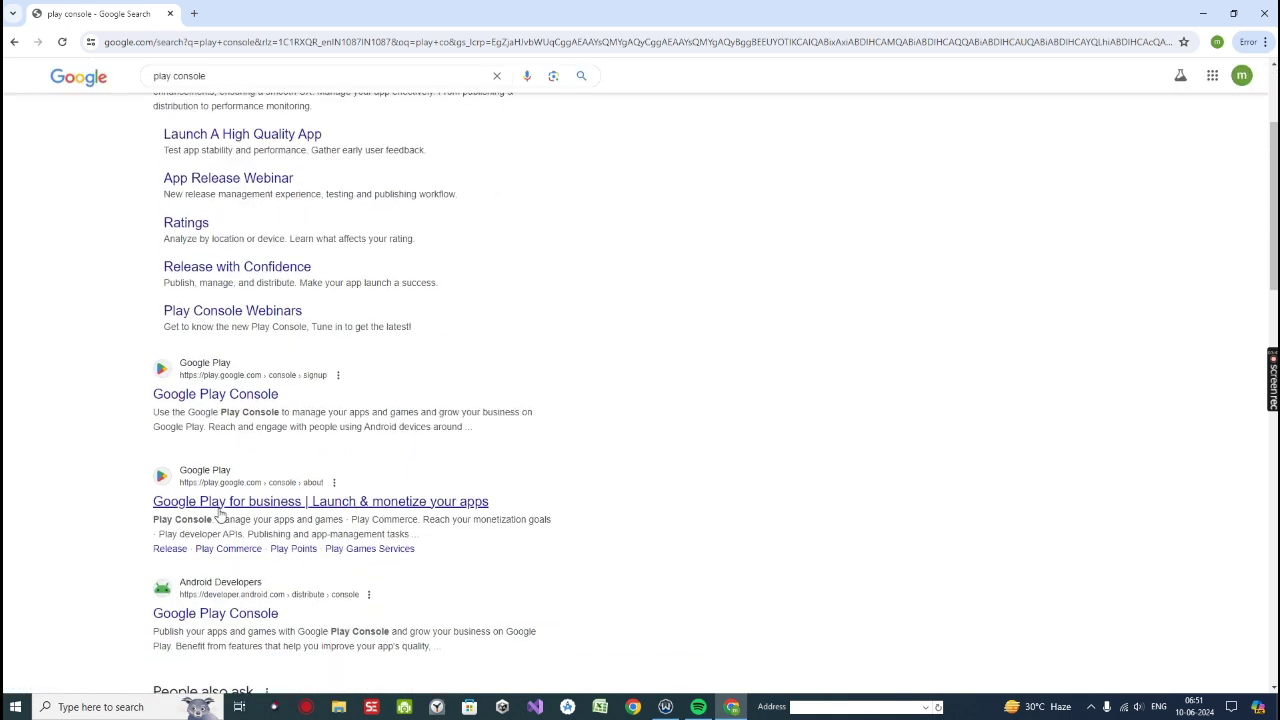
click(232, 396)
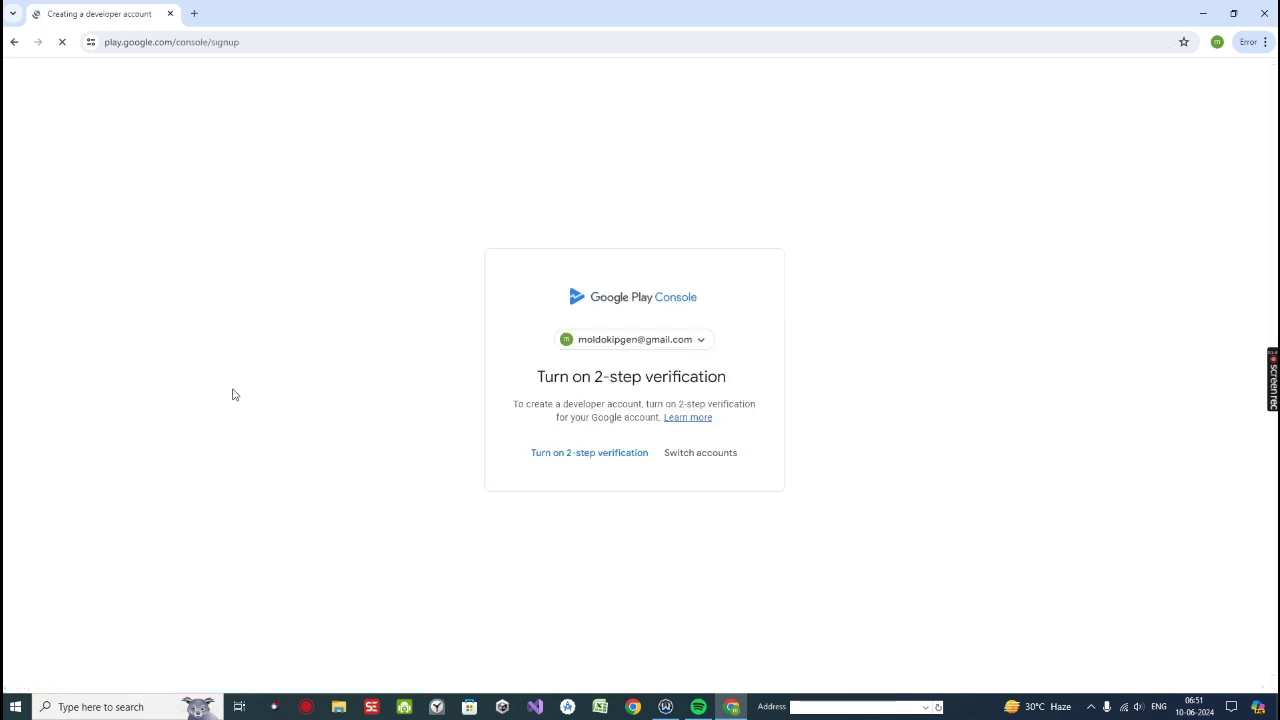
Open the 2-Step Verification settings from the sign-up page and begin turning it on.
click(607, 462)
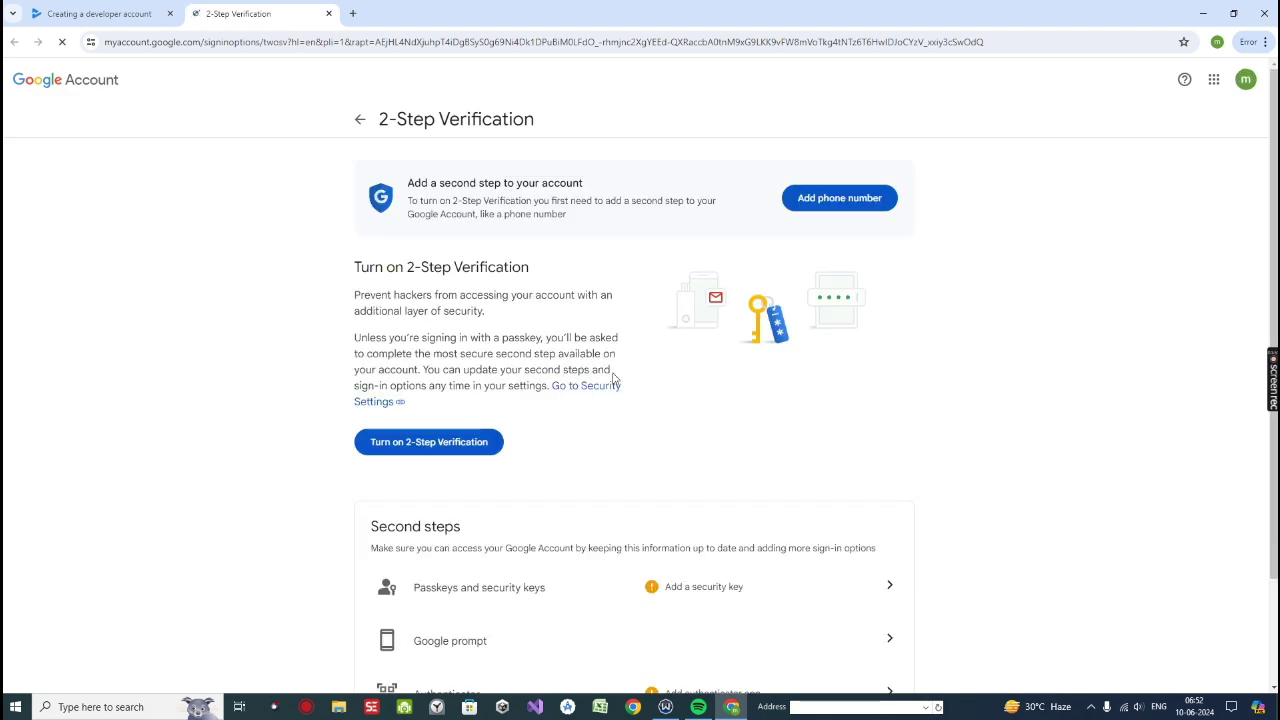
click(432, 443)
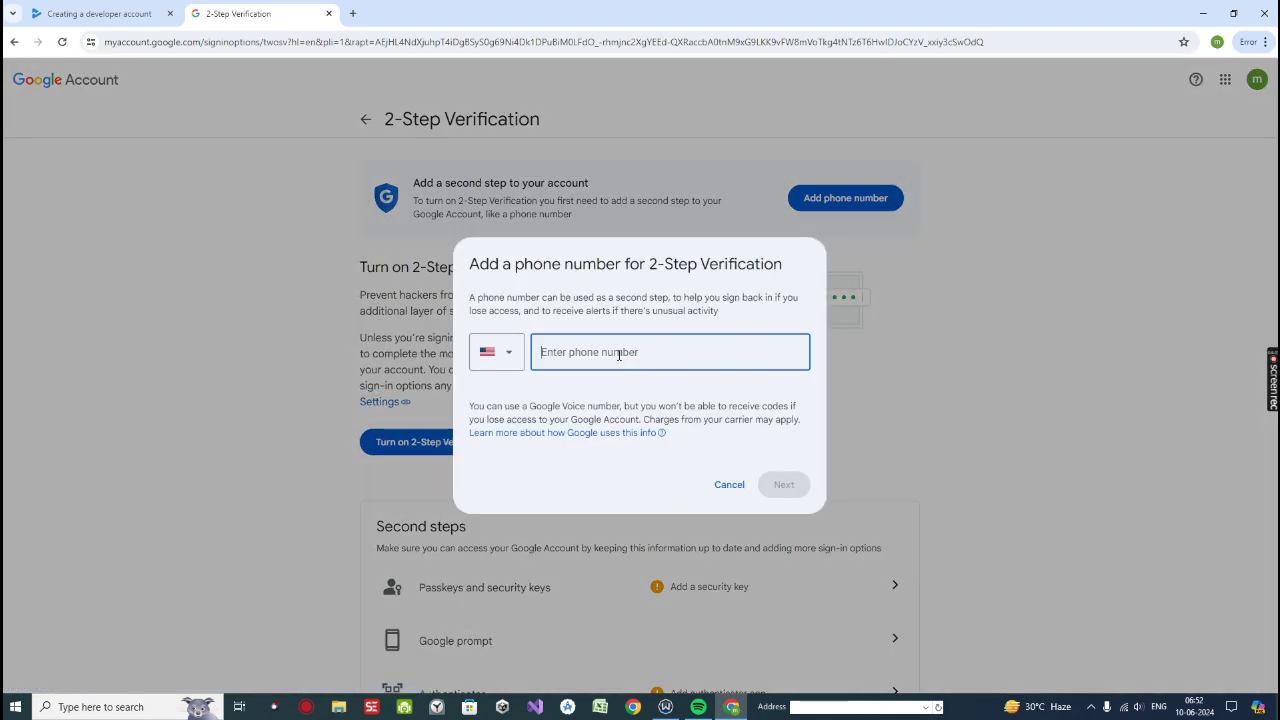
click(729, 484)
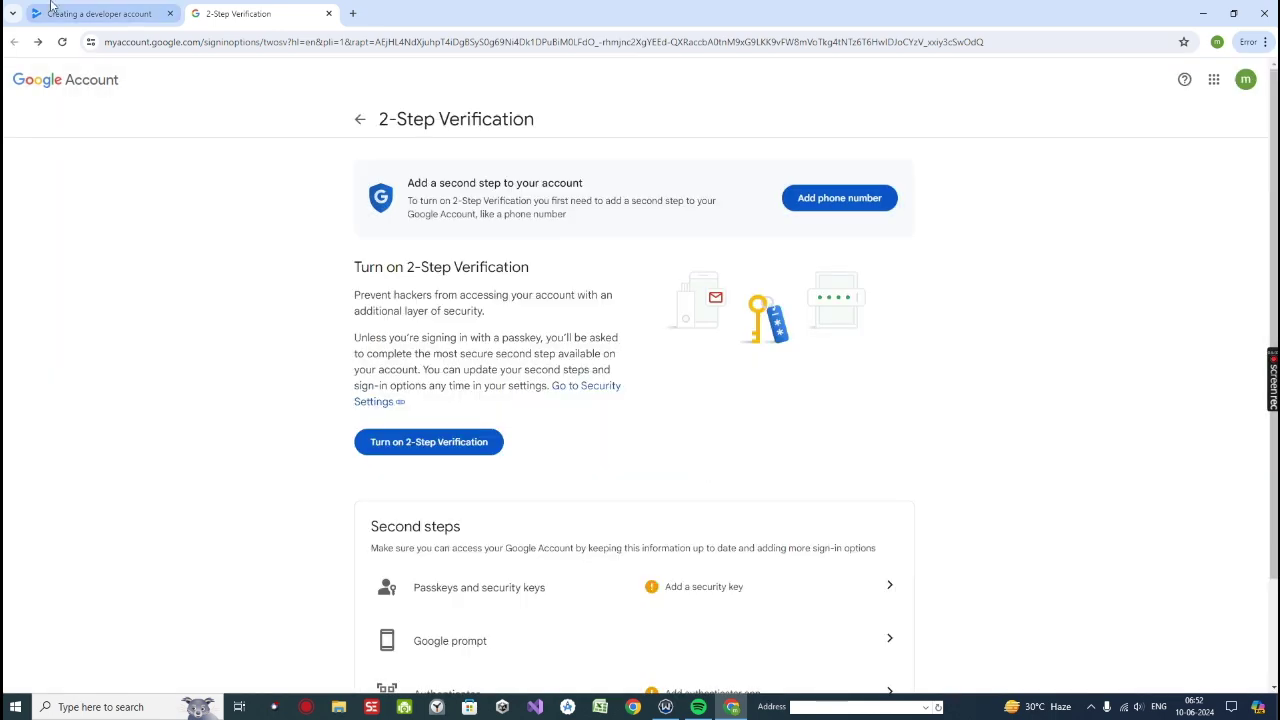
click(76, 22)
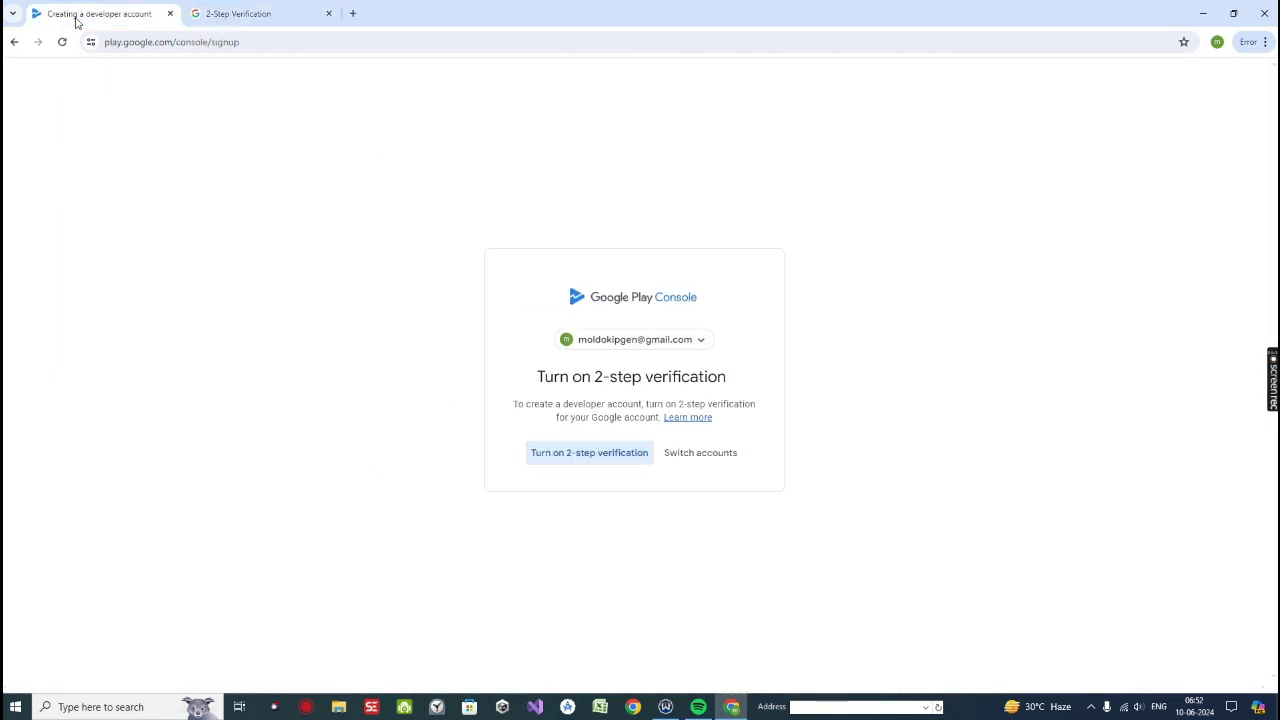
click(260, 14)
scroll(556, 414, down, 1)
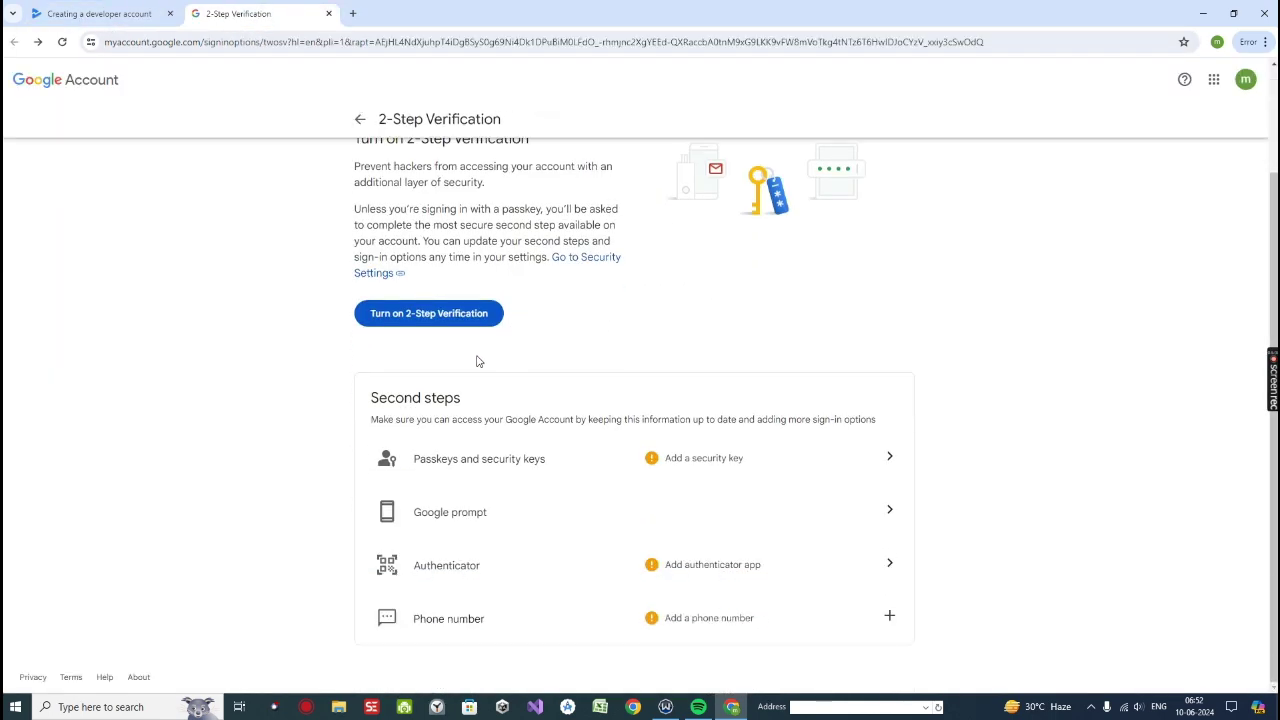
click(417, 316)
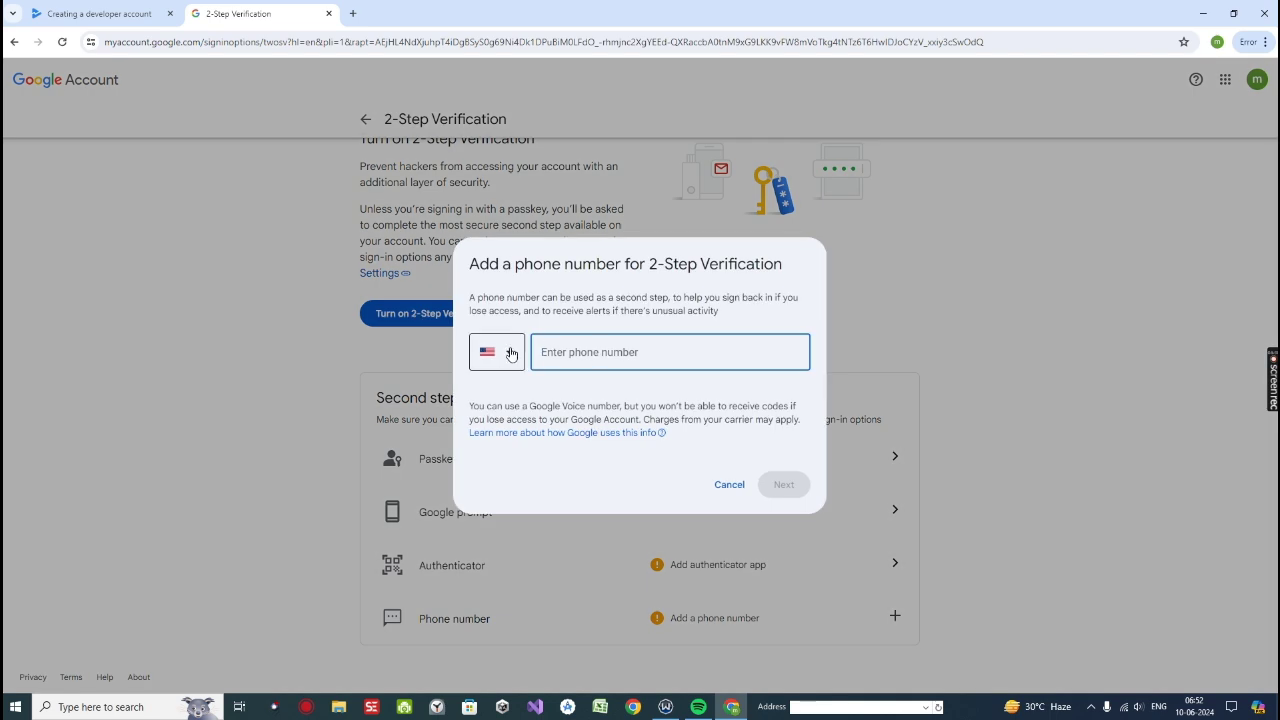
Set the country to India (+91), enter the phone number, and submit it.
click(509, 354)
key(n)
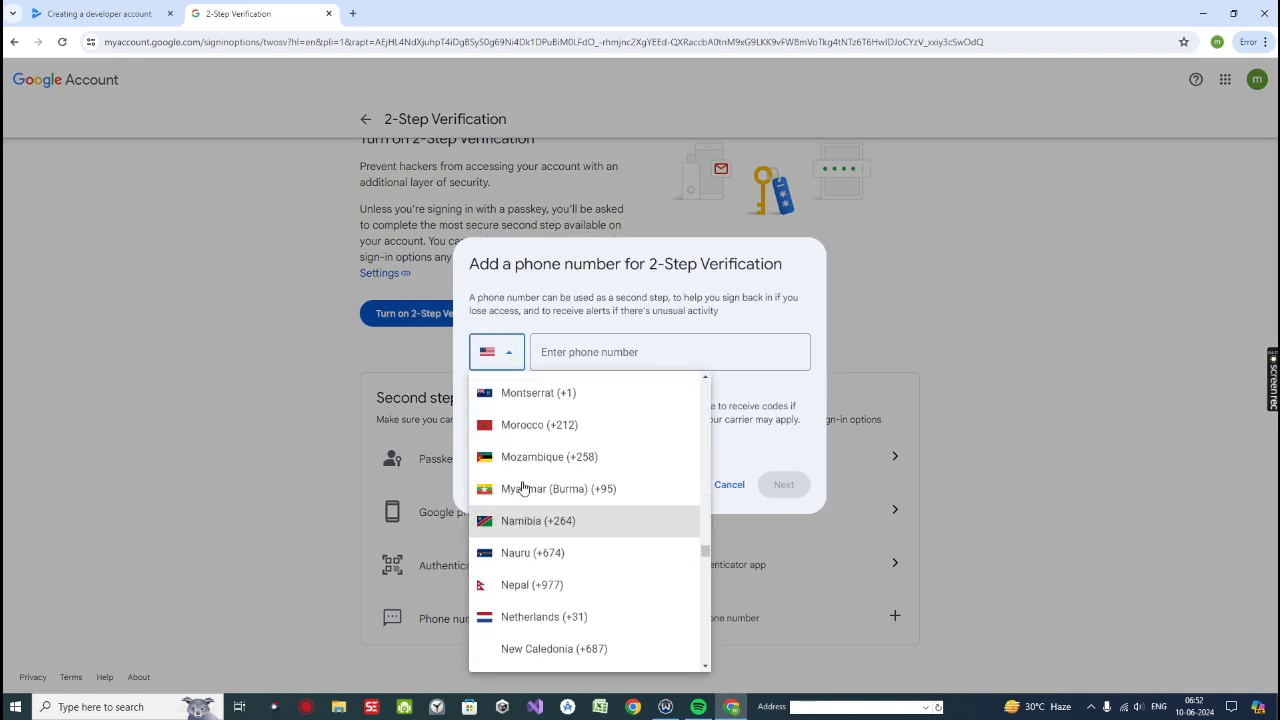
key(i)
key(n)
click(509, 551)
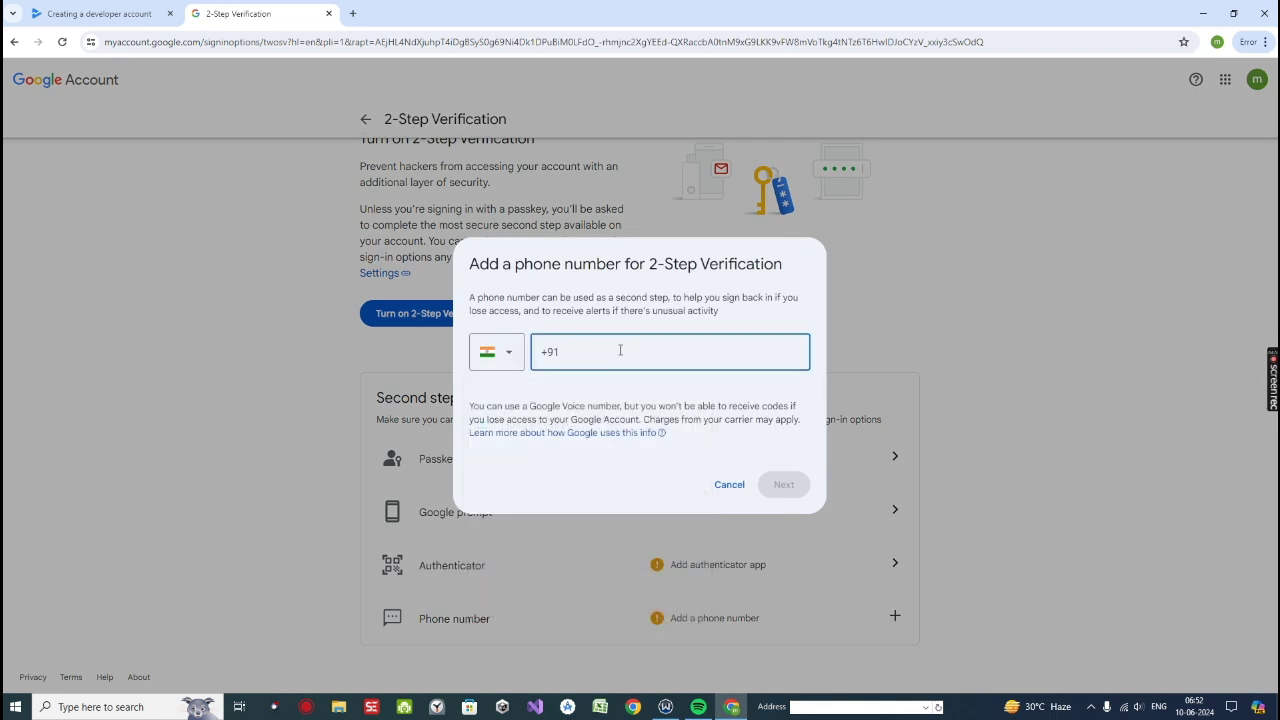
click(579, 355)
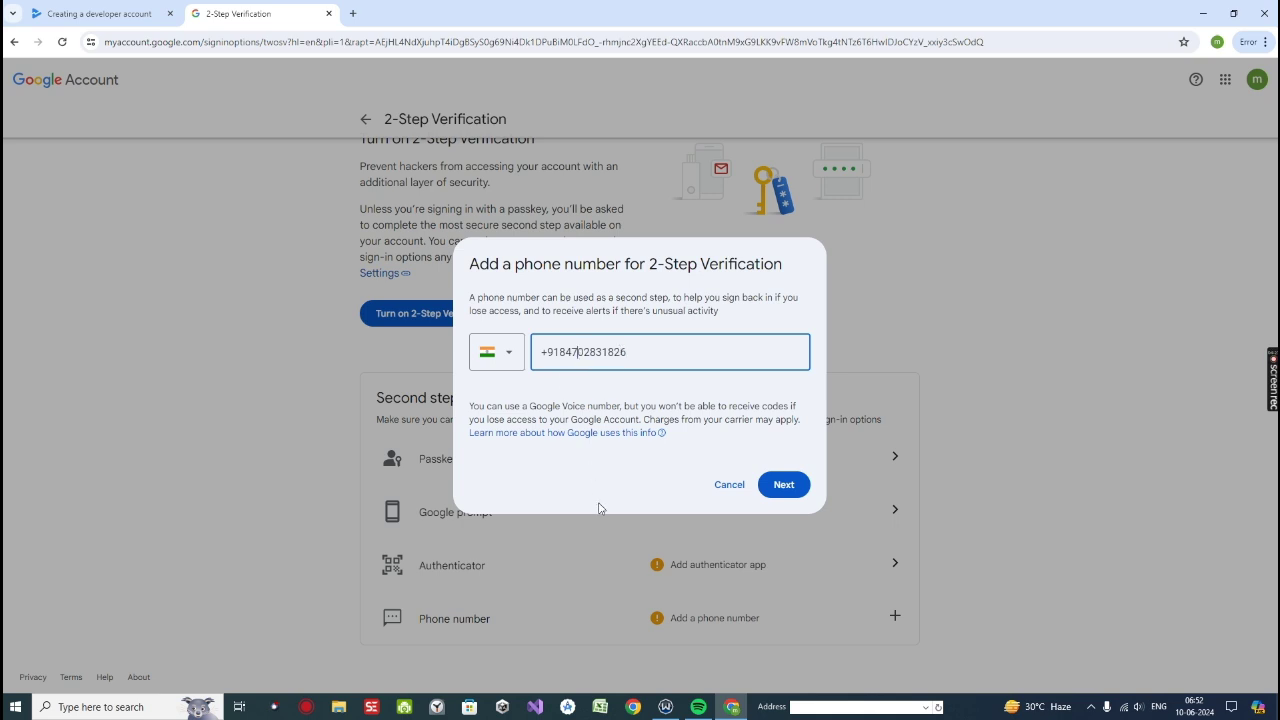
key(BackSpace)
click(780, 486)
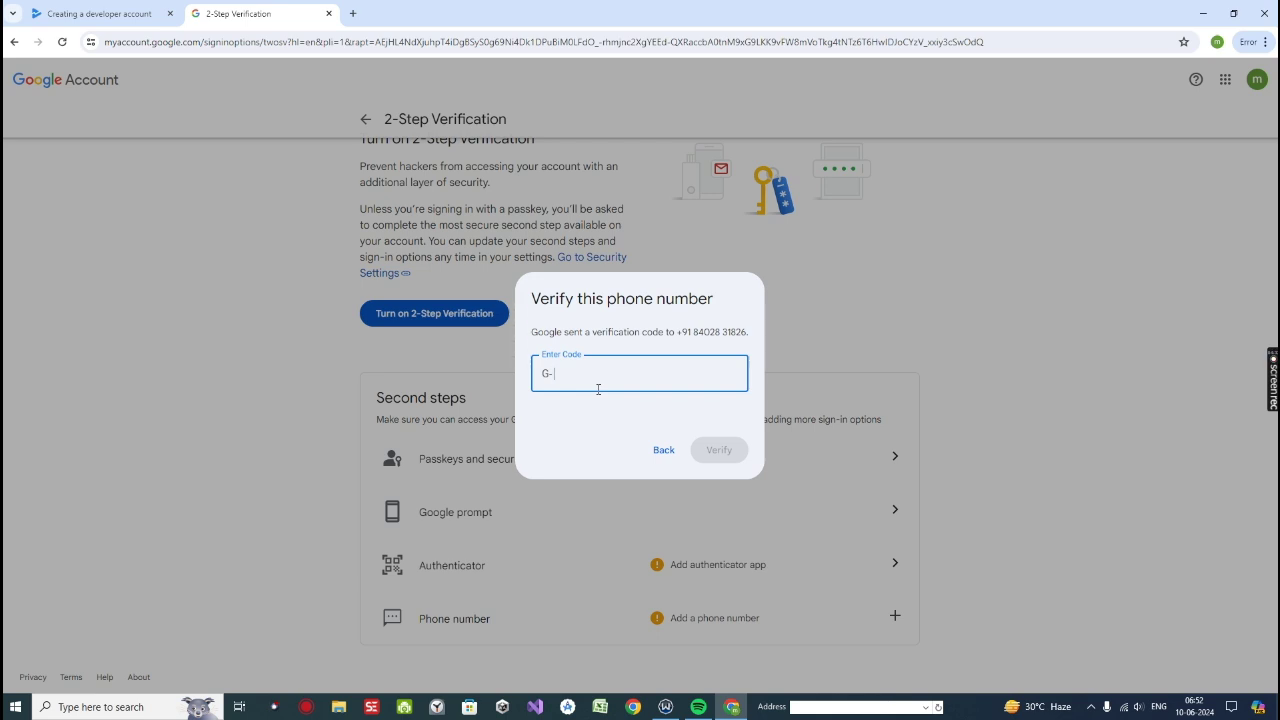
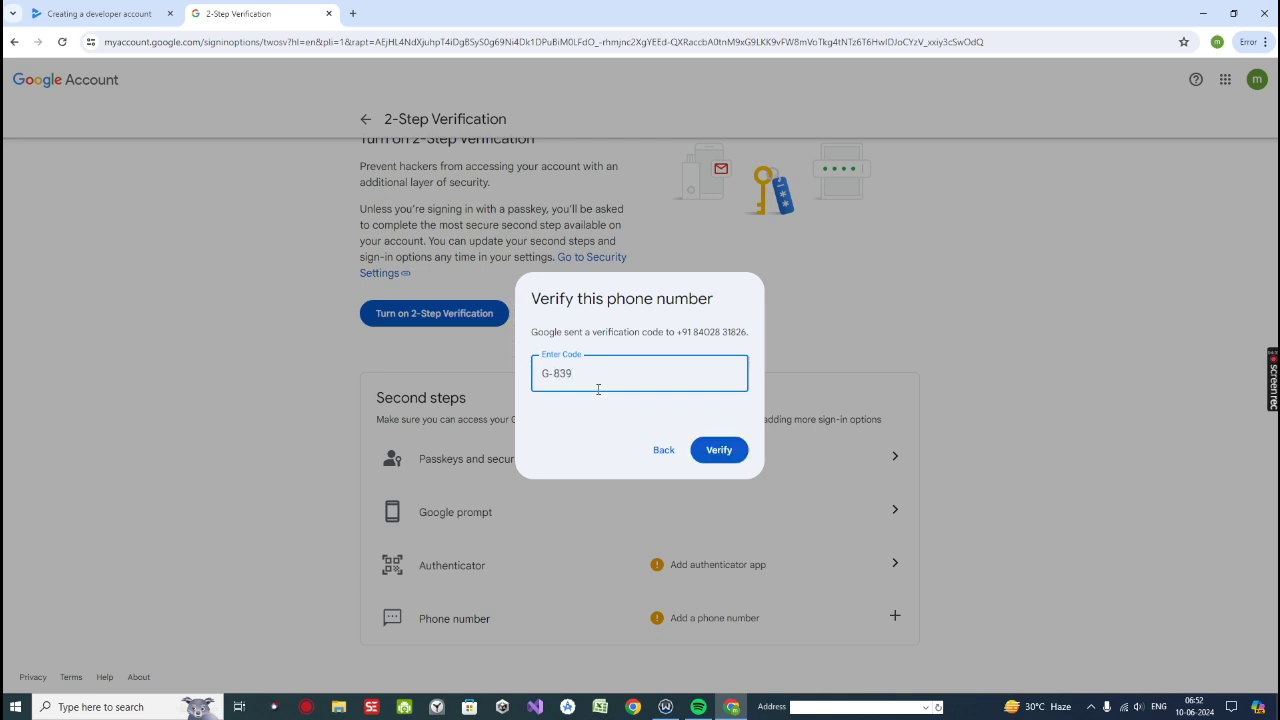
Verify with the texted code, close the confirmation, and return to the sign-up tab.
click(716, 453)
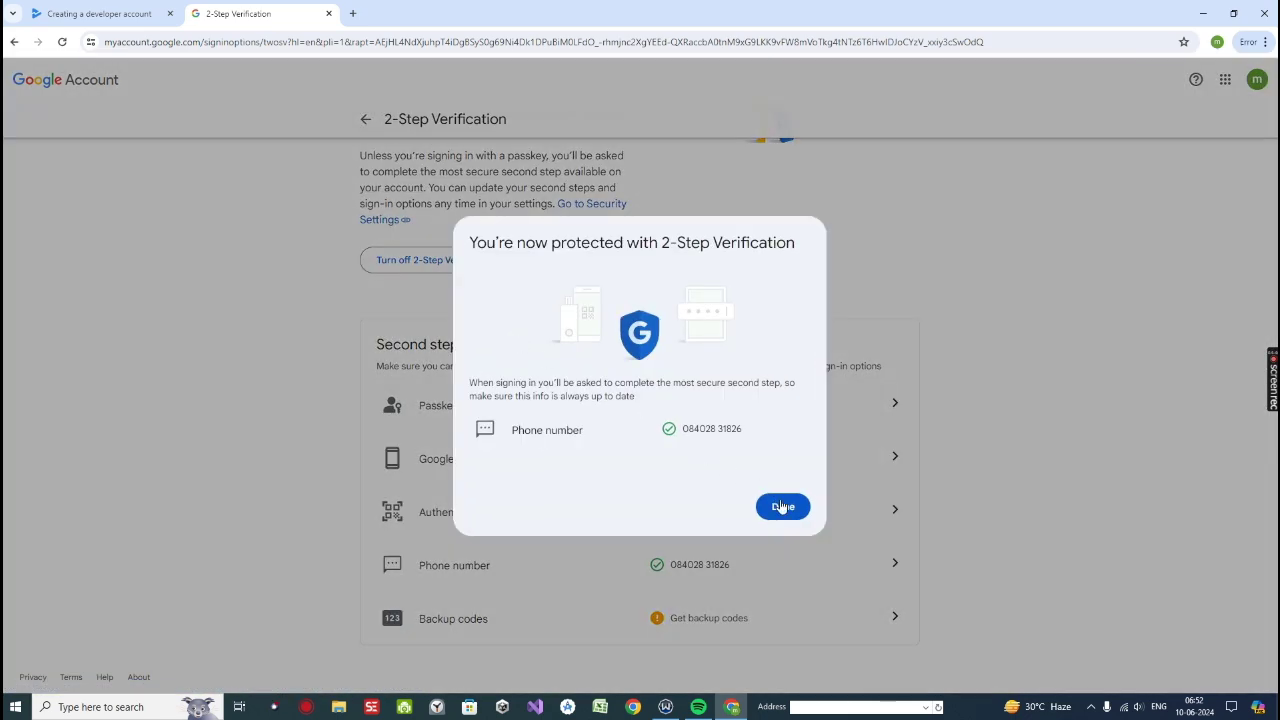
click(783, 507)
click(100, 13)
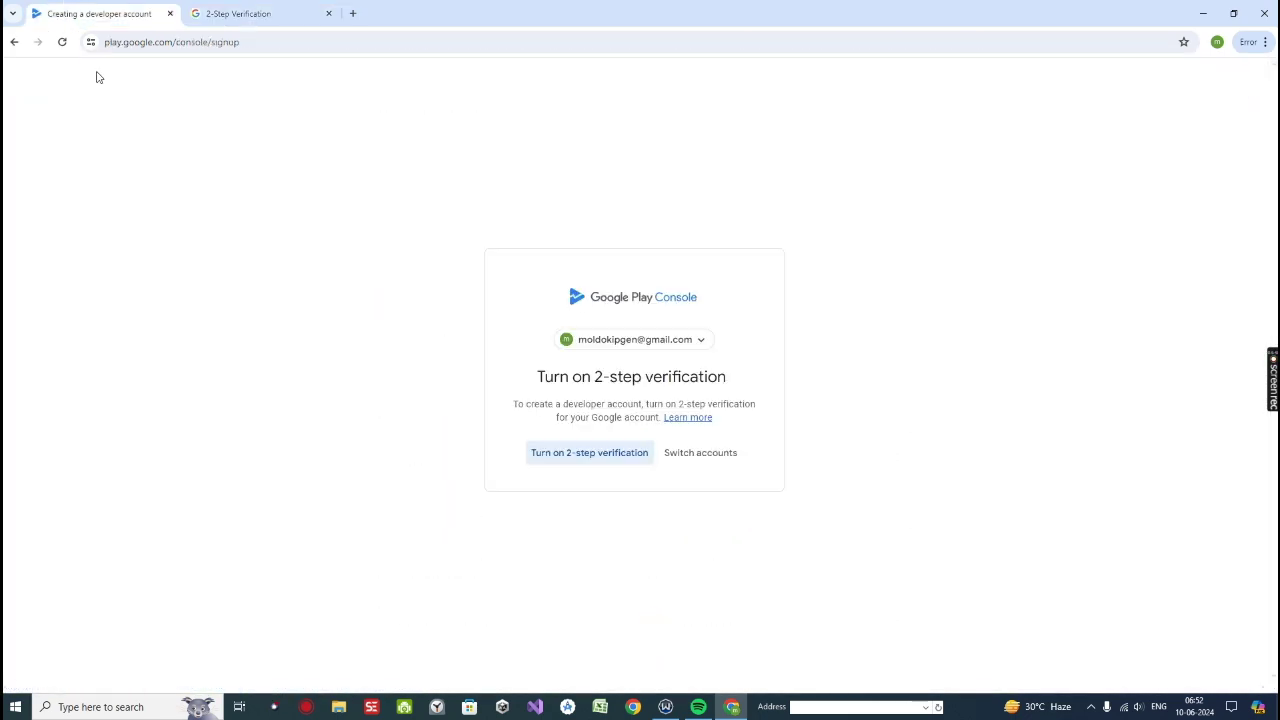
Reload the sign-up page, review the organization types, then pick Get started under Yourself.
click(61, 42)
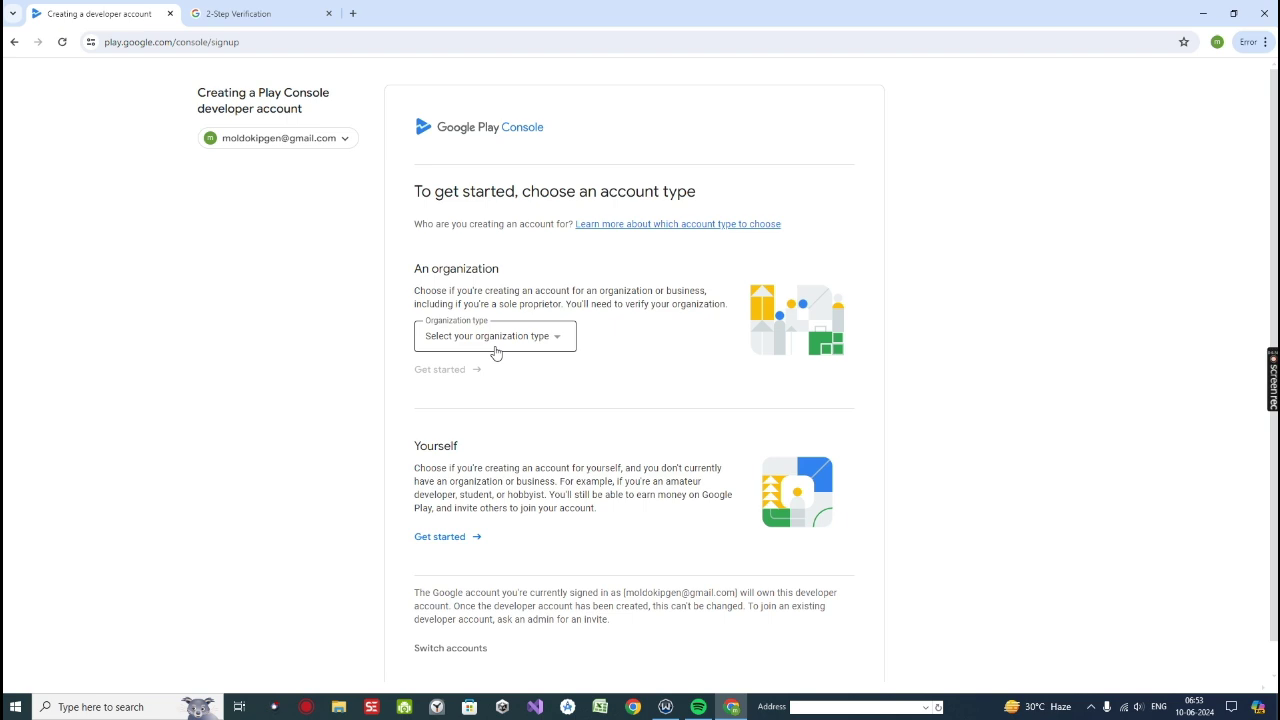
scroll(604, 421, down, 1)
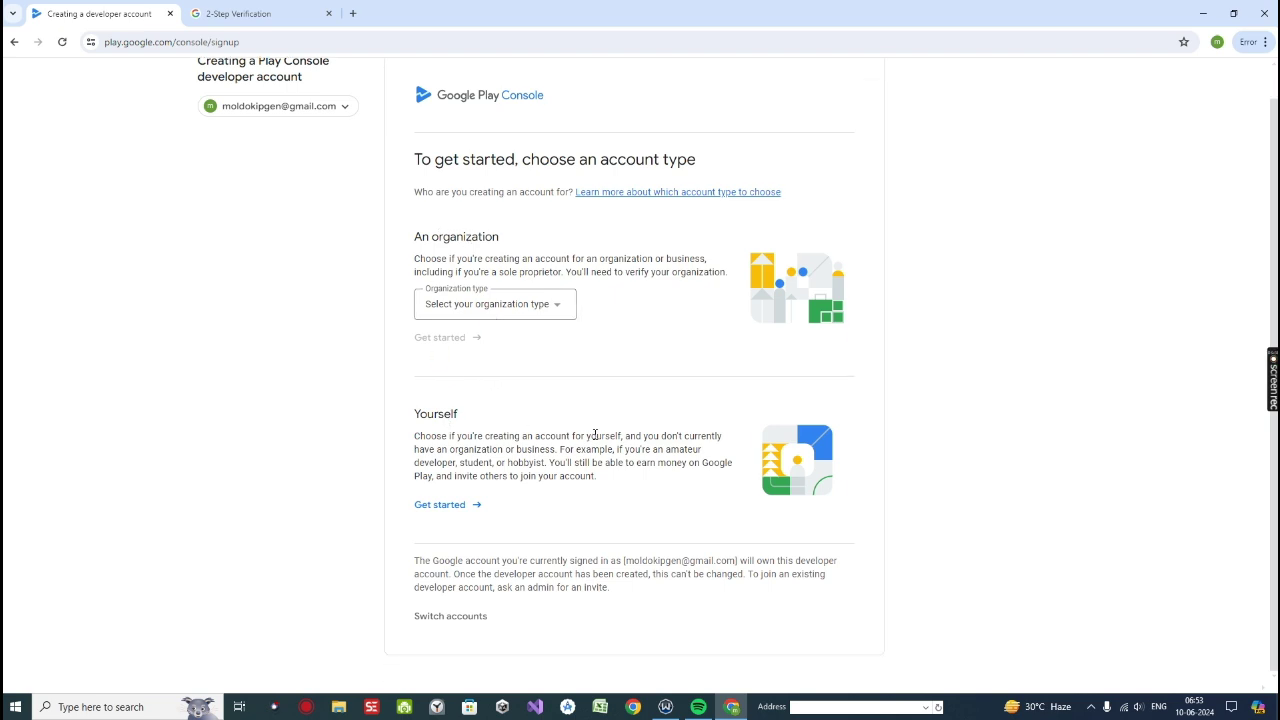
scroll(560, 434, up, 1)
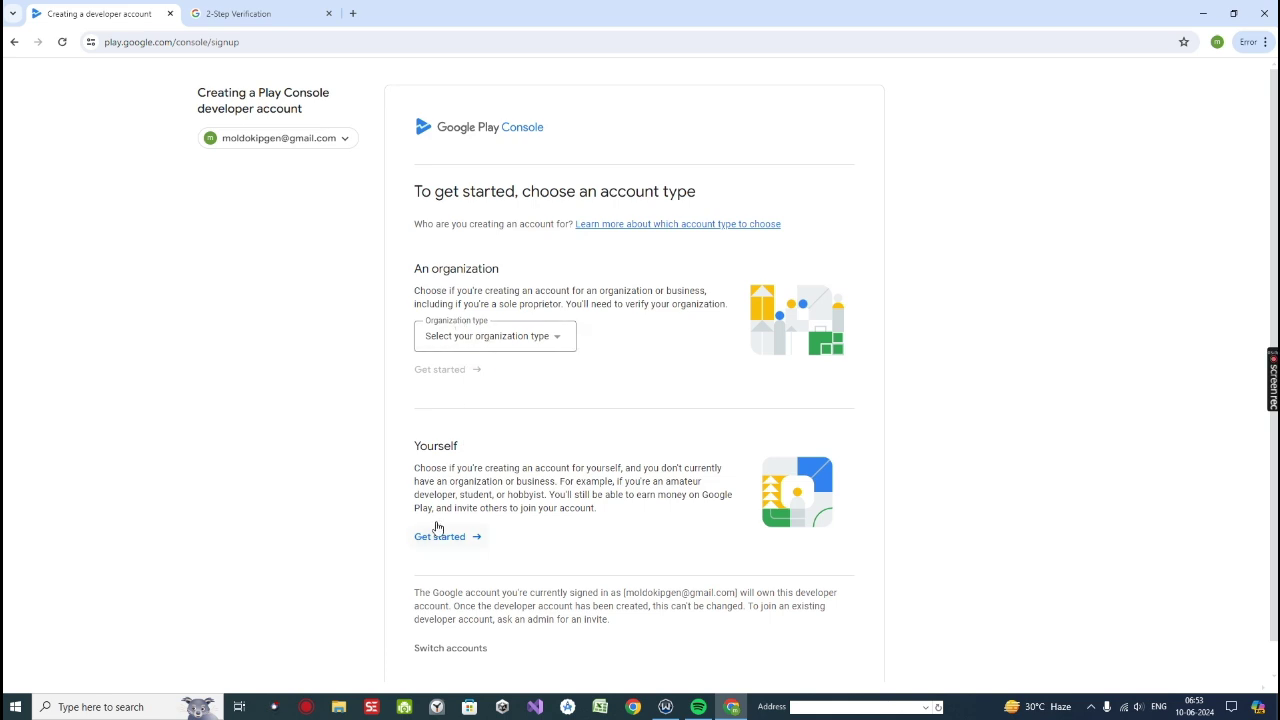
click(484, 344)
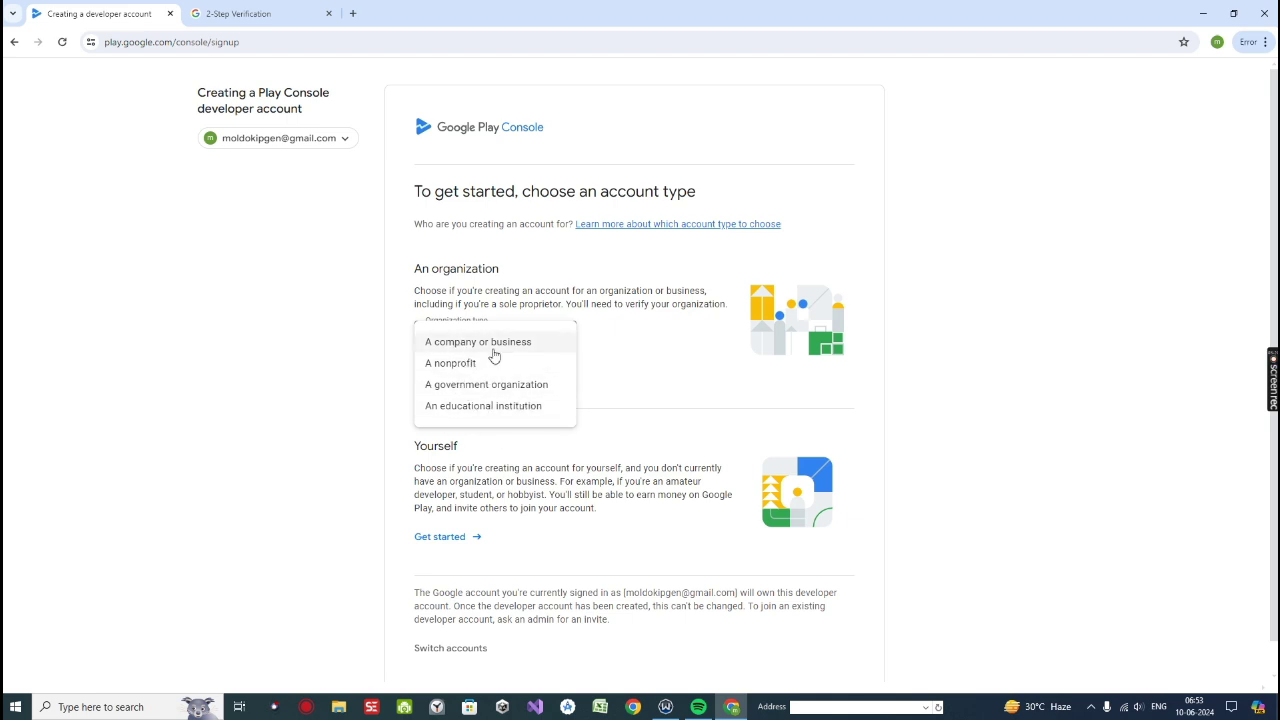
click(614, 345)
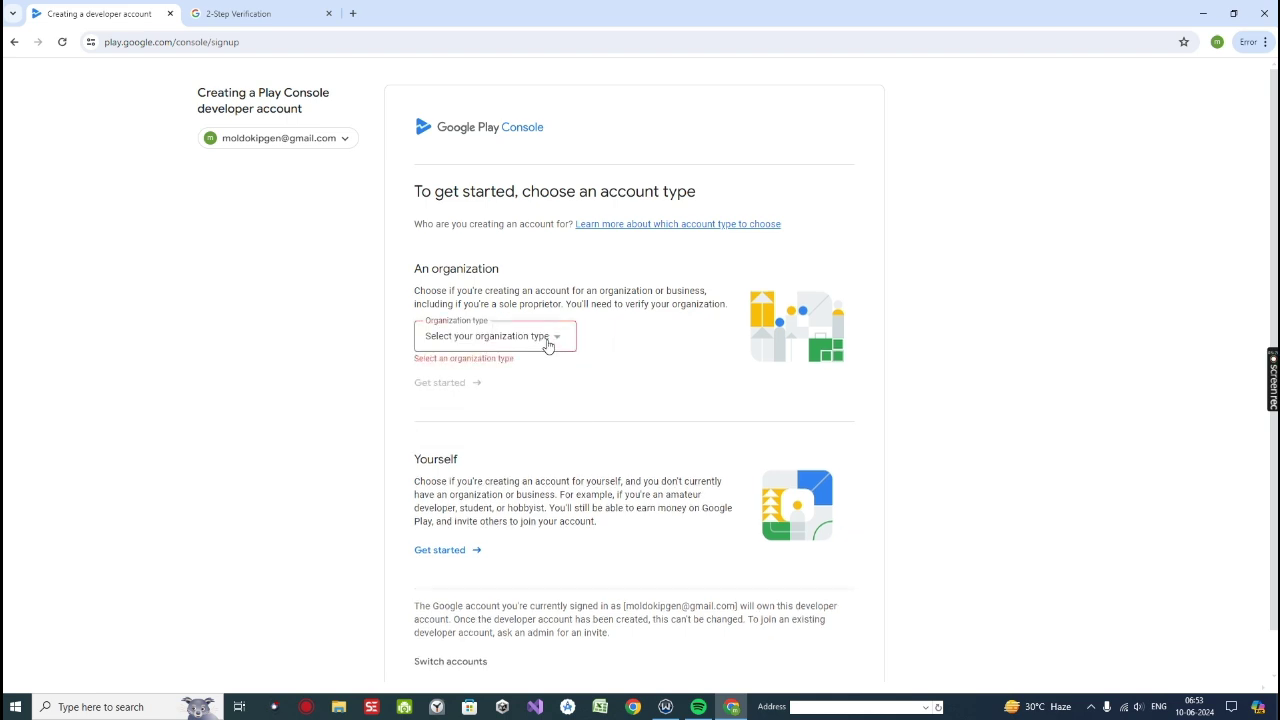
click(547, 345)
click(647, 325)
scroll(529, 446, down, 1)
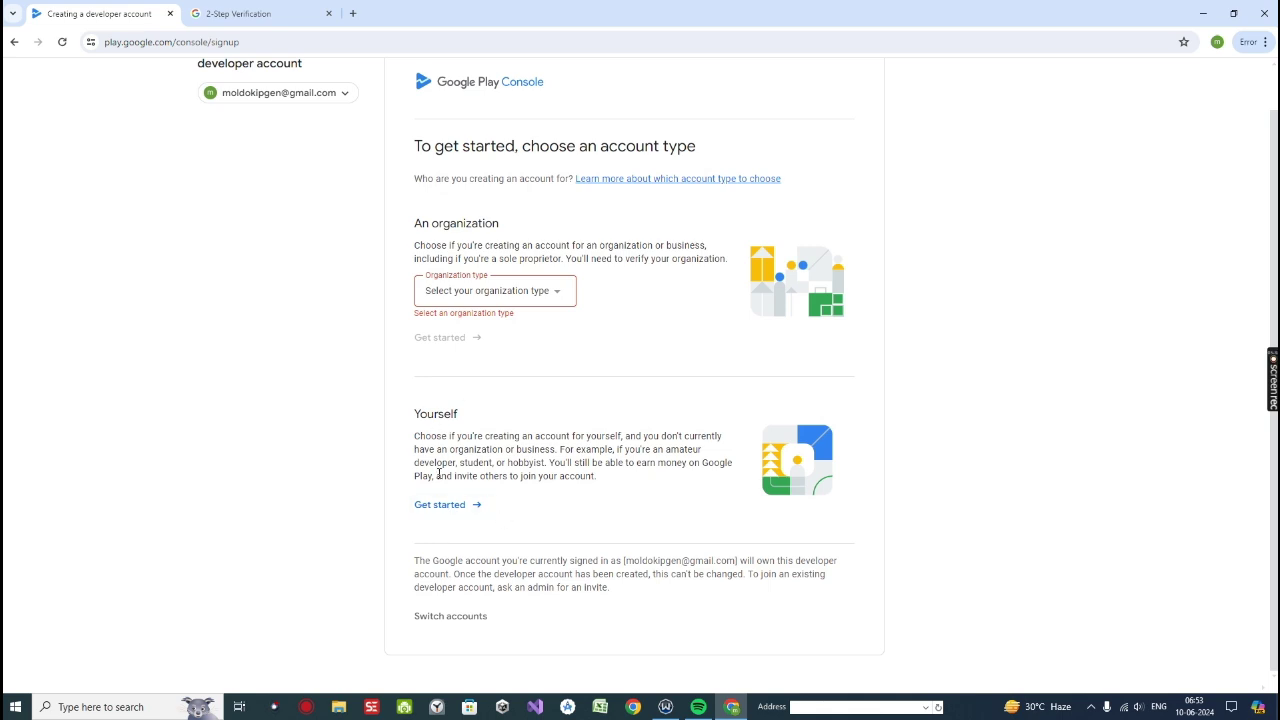
scroll(520, 452, up, 1)
scroll(520, 452, down, 1)
click(437, 506)
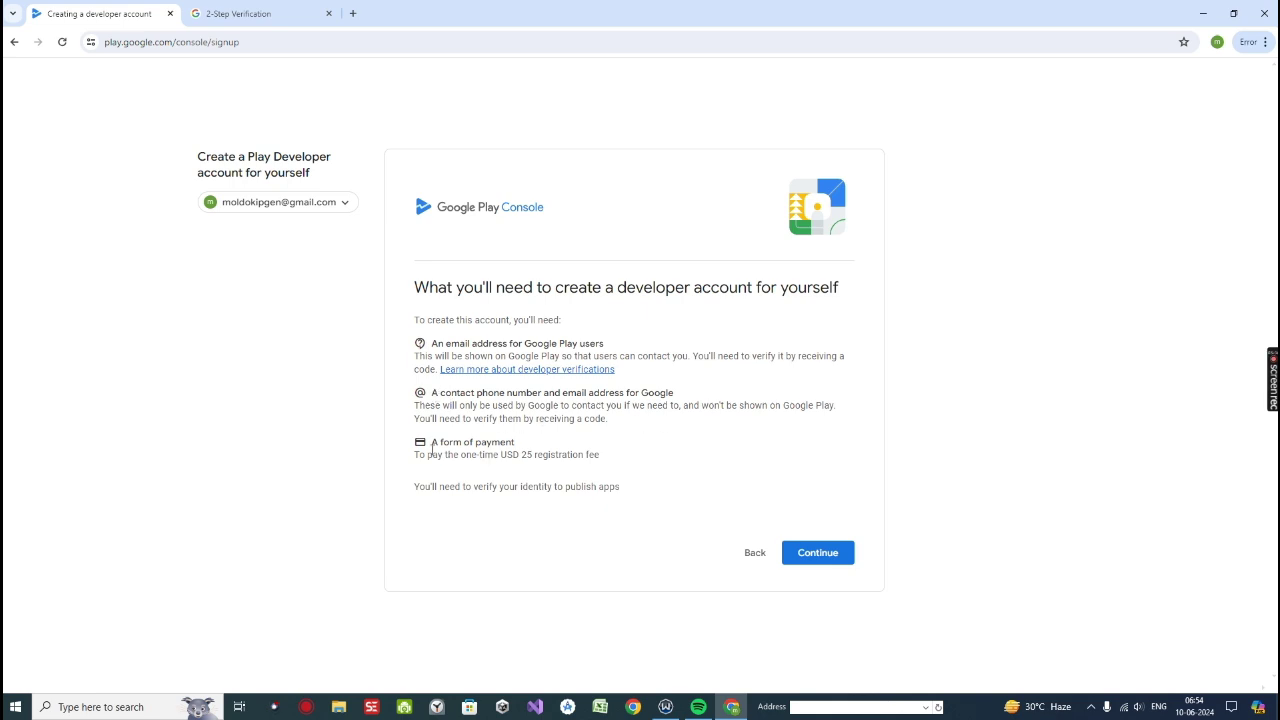
Review the requirements, including the USD 25 registration fee, and continue.
drag(517, 454, 668, 469)
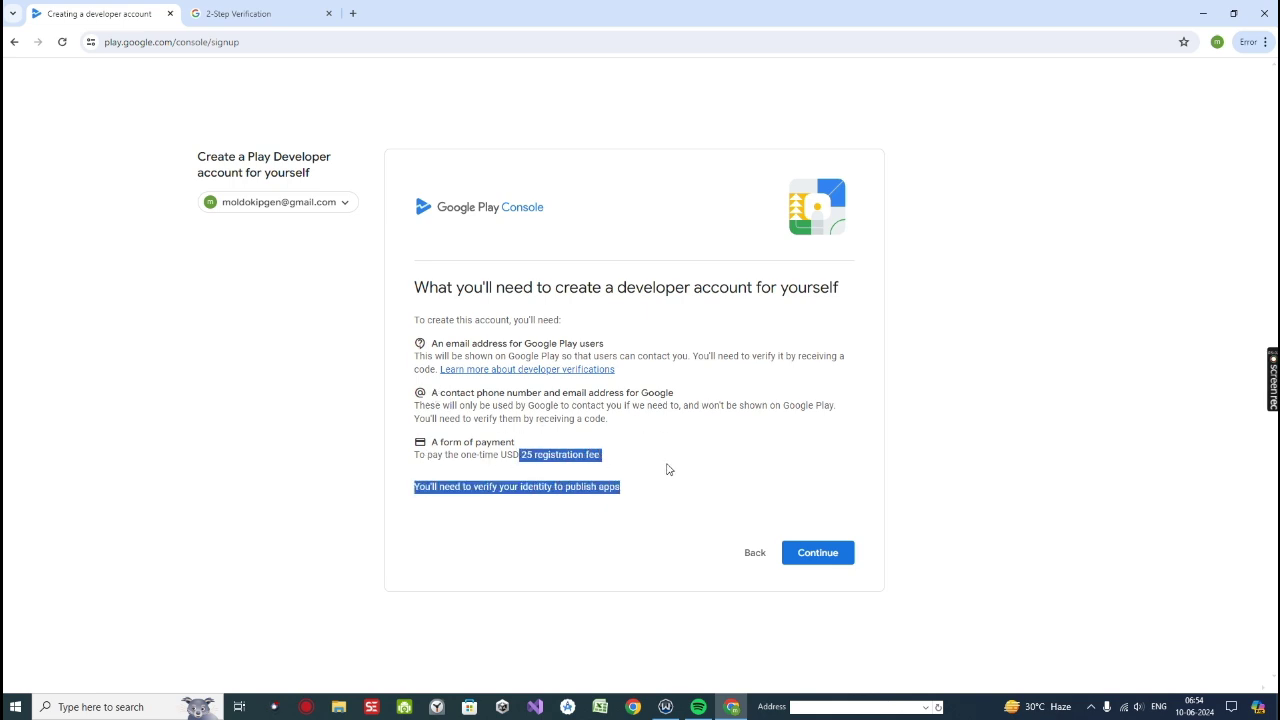
click(581, 455)
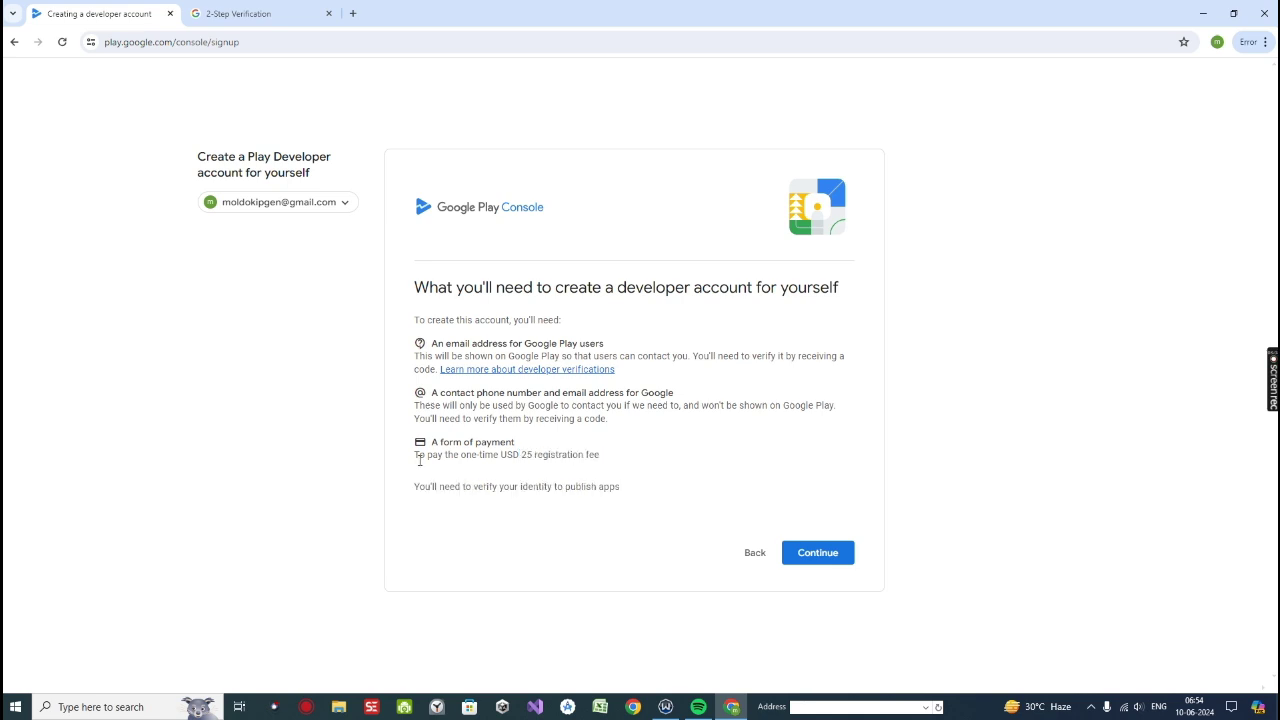
drag(416, 456, 633, 466)
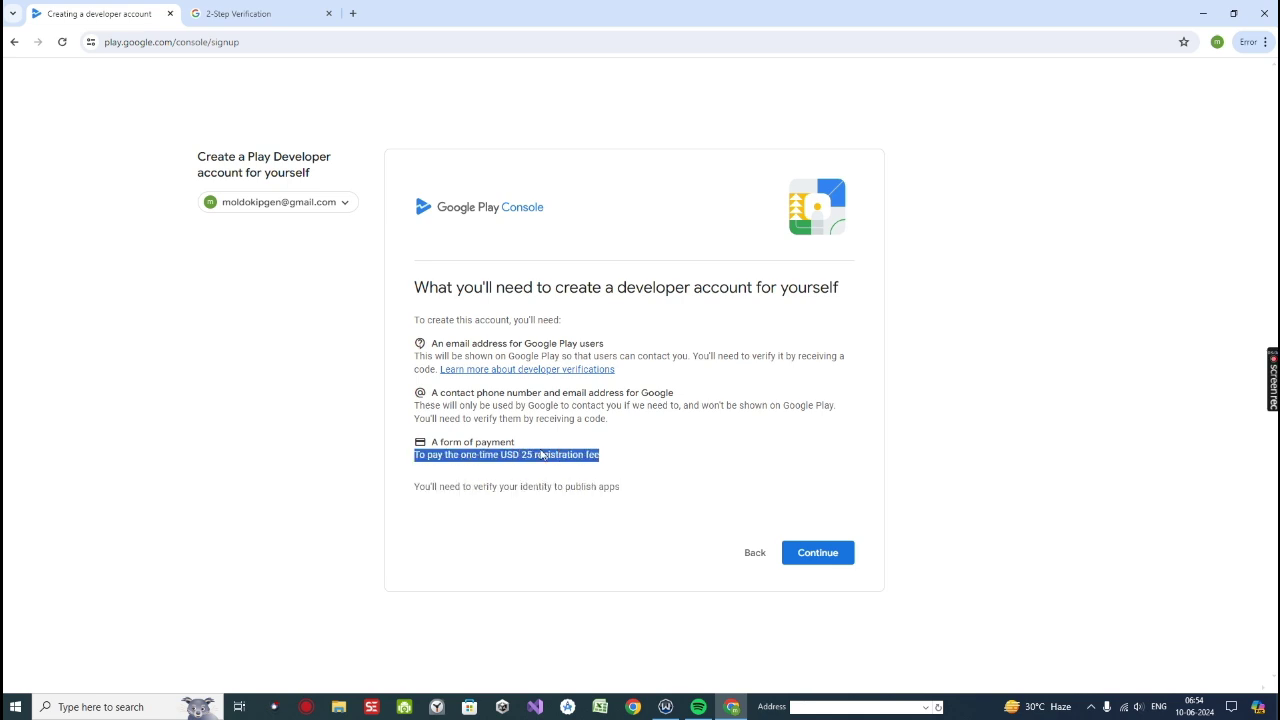
click(544, 457)
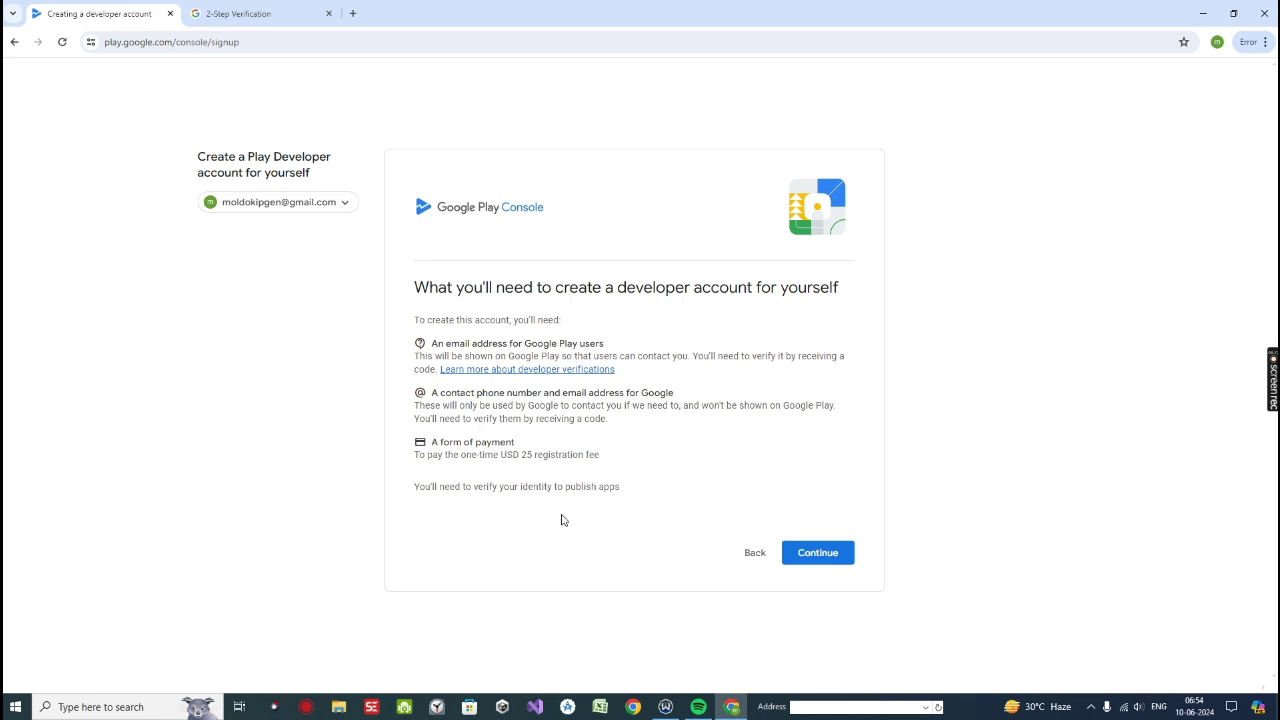
click(843, 566)
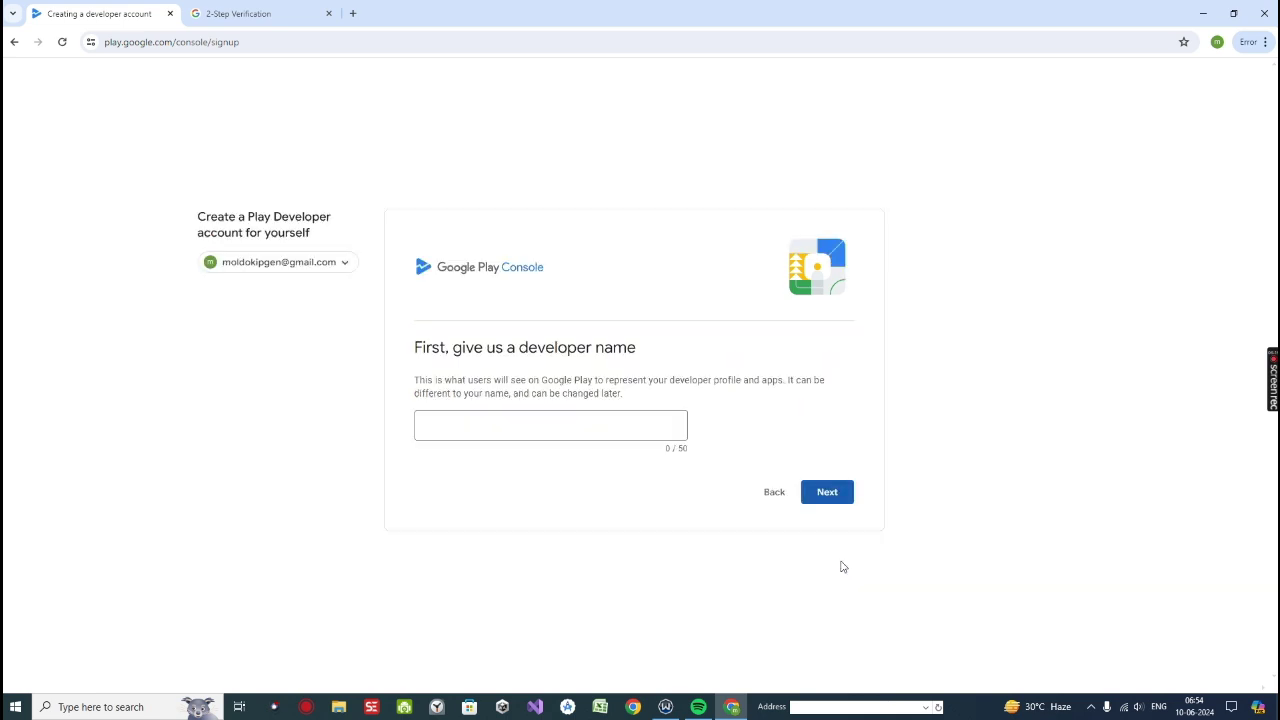
Enter 'The gamer min' as developer name, correcting the capital H, and submit.
click(518, 421)
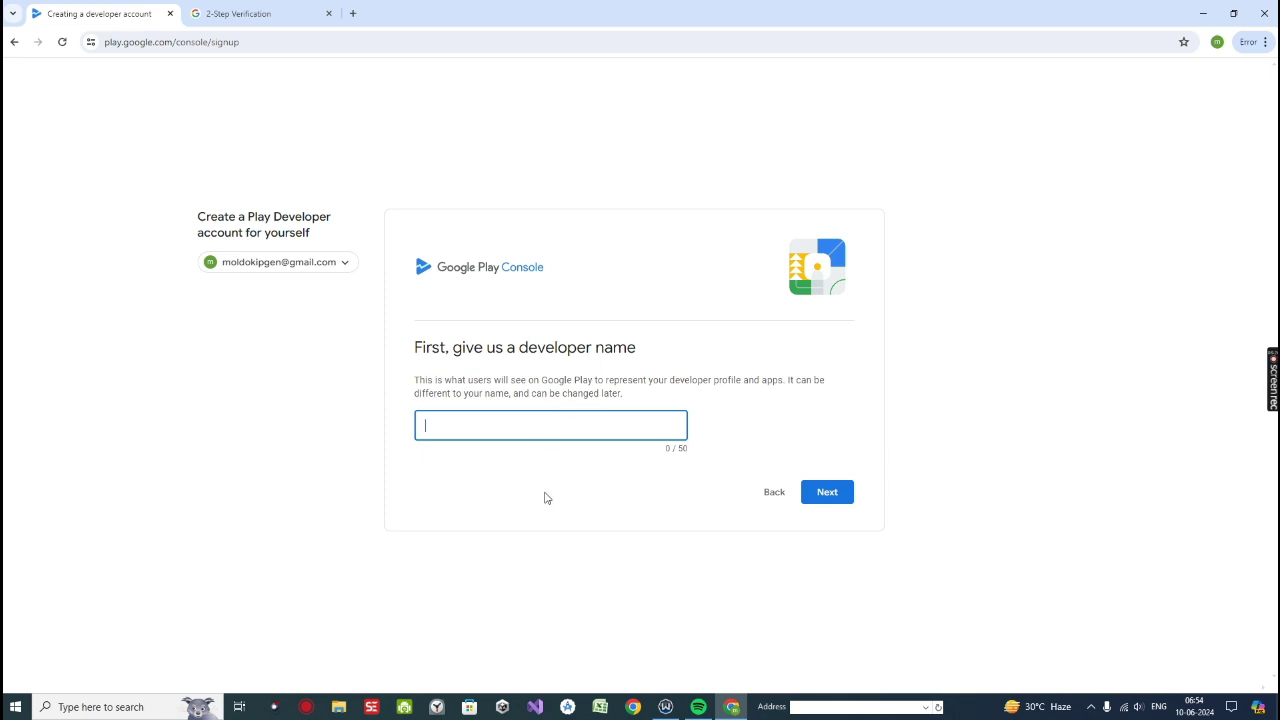
text(THe gamer min)
click(443, 425)
key(BackSpace)
text(h)
click(826, 495)
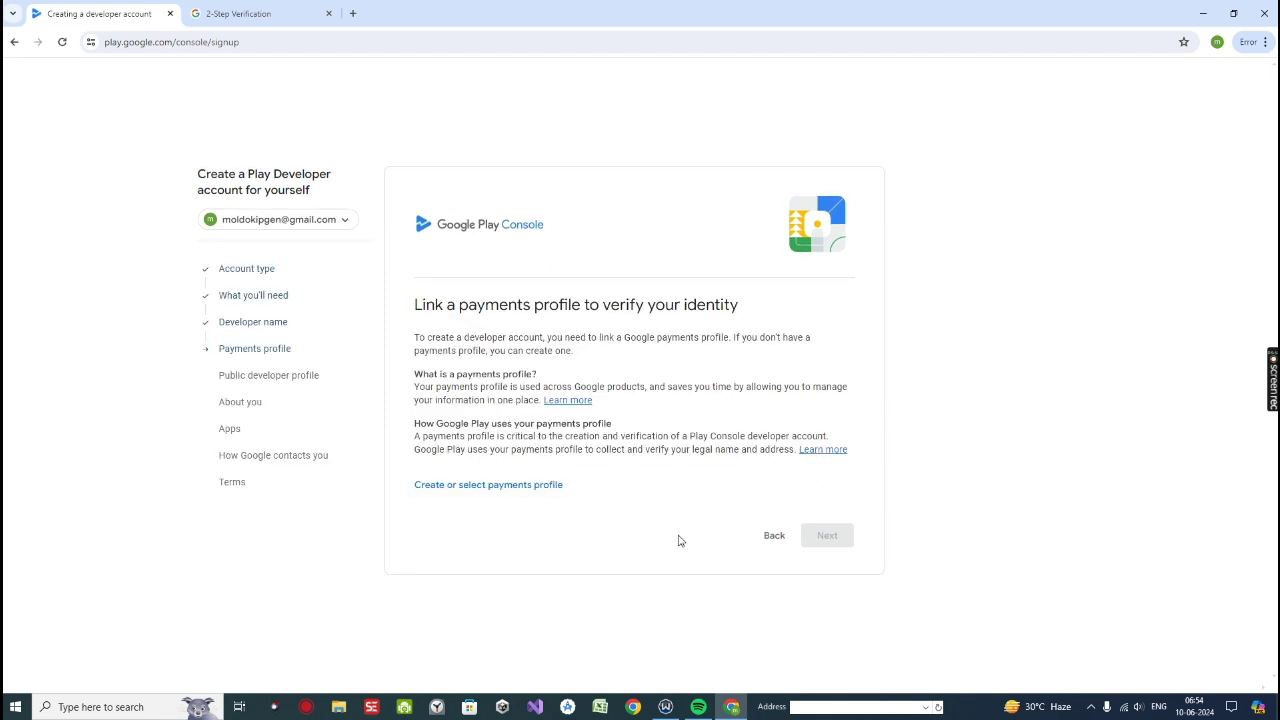
Choose to create a new payments profile and set its country/region to India.
click(502, 486)
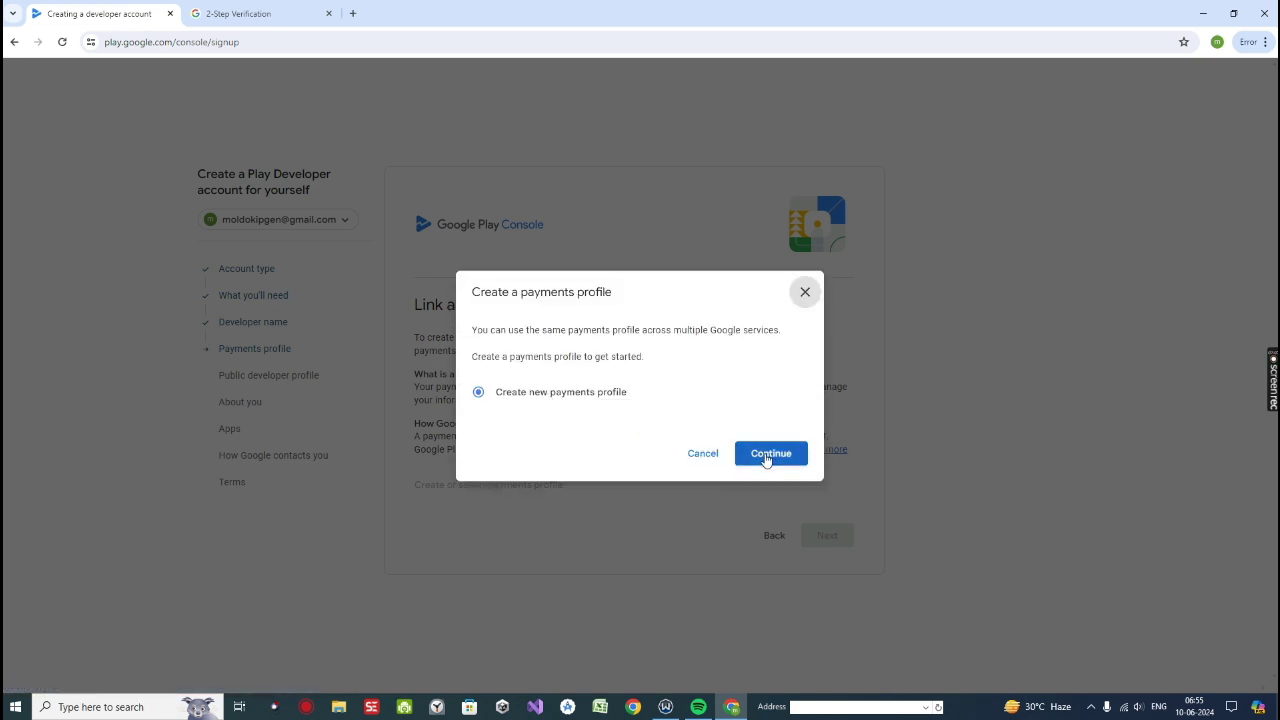
click(768, 455)
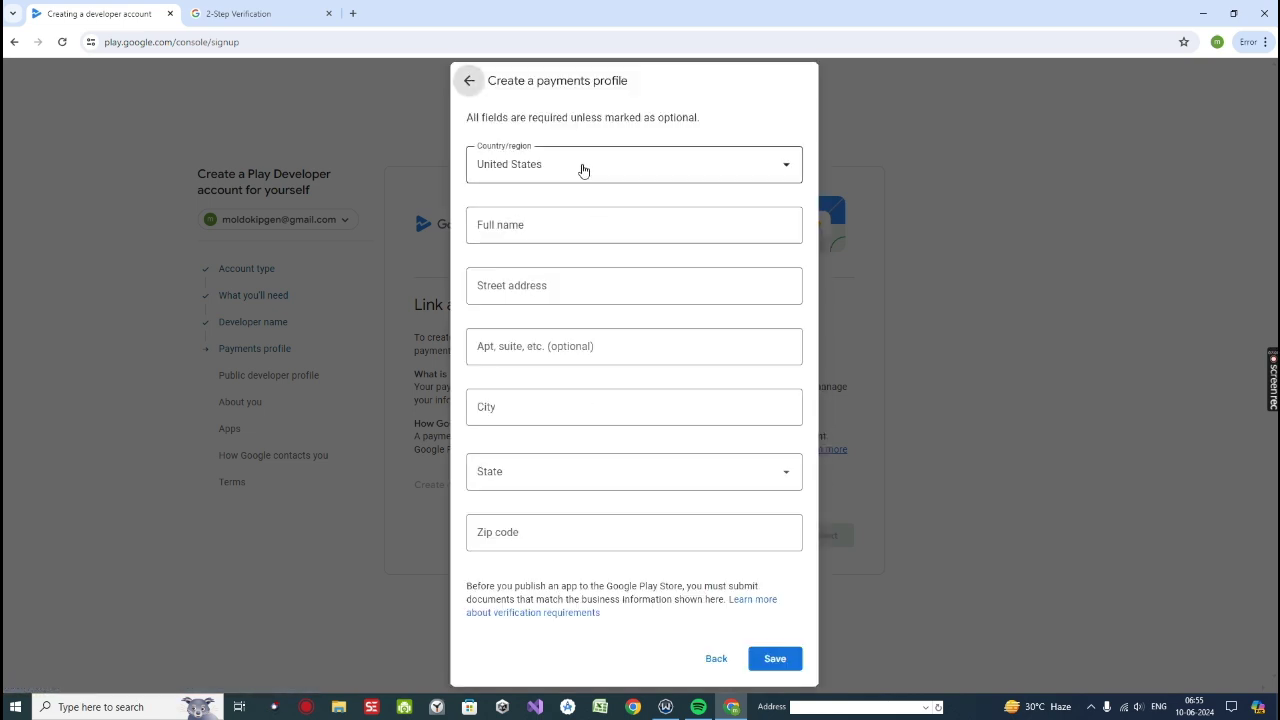
click(580, 170)
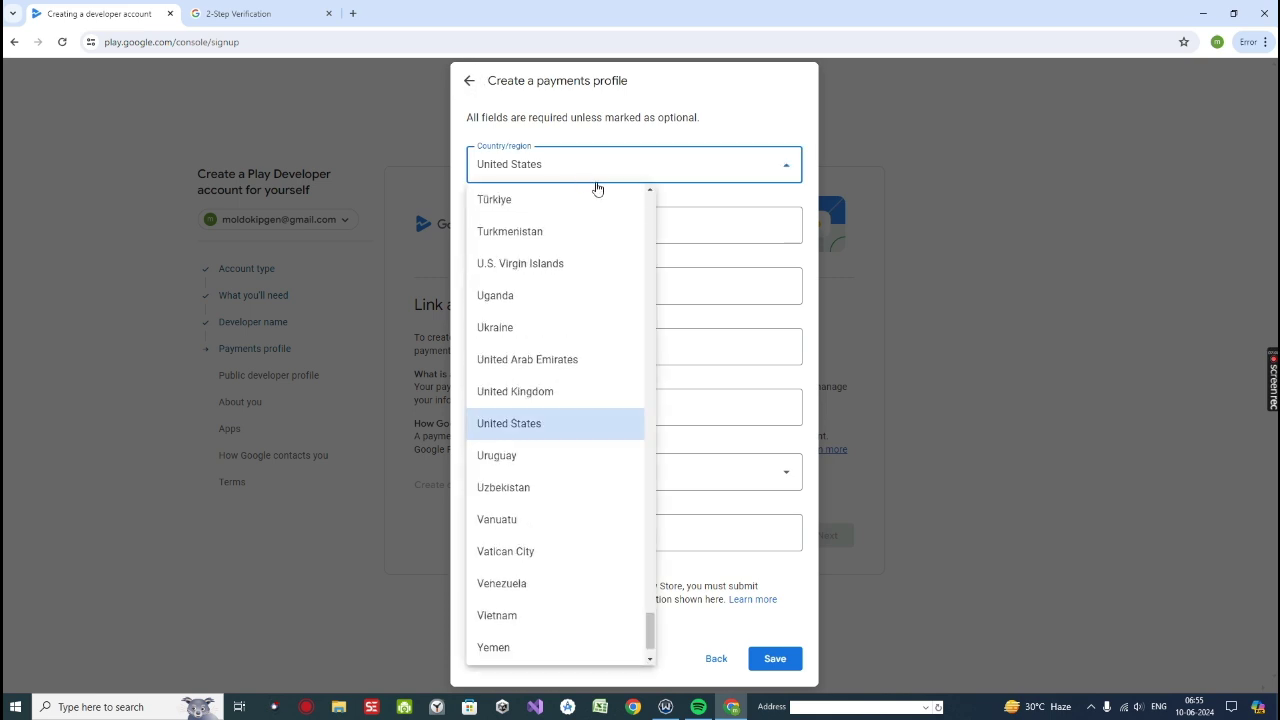
text(in)
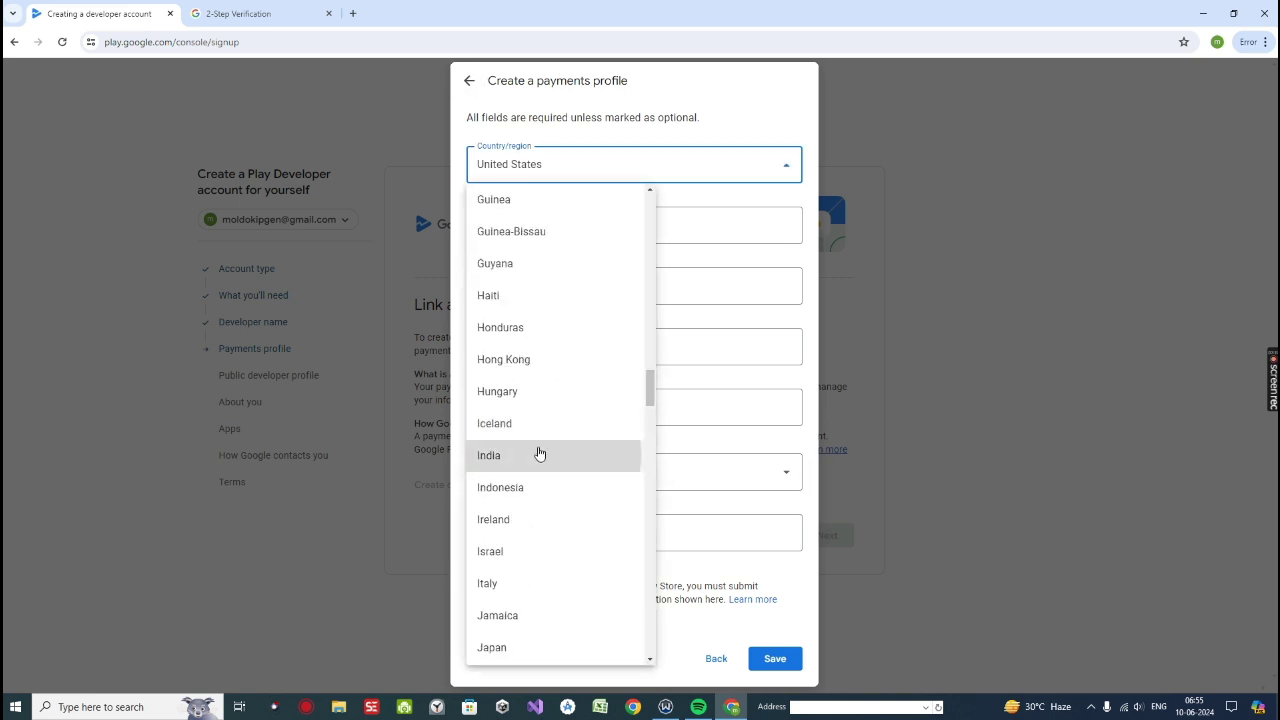
click(537, 455)
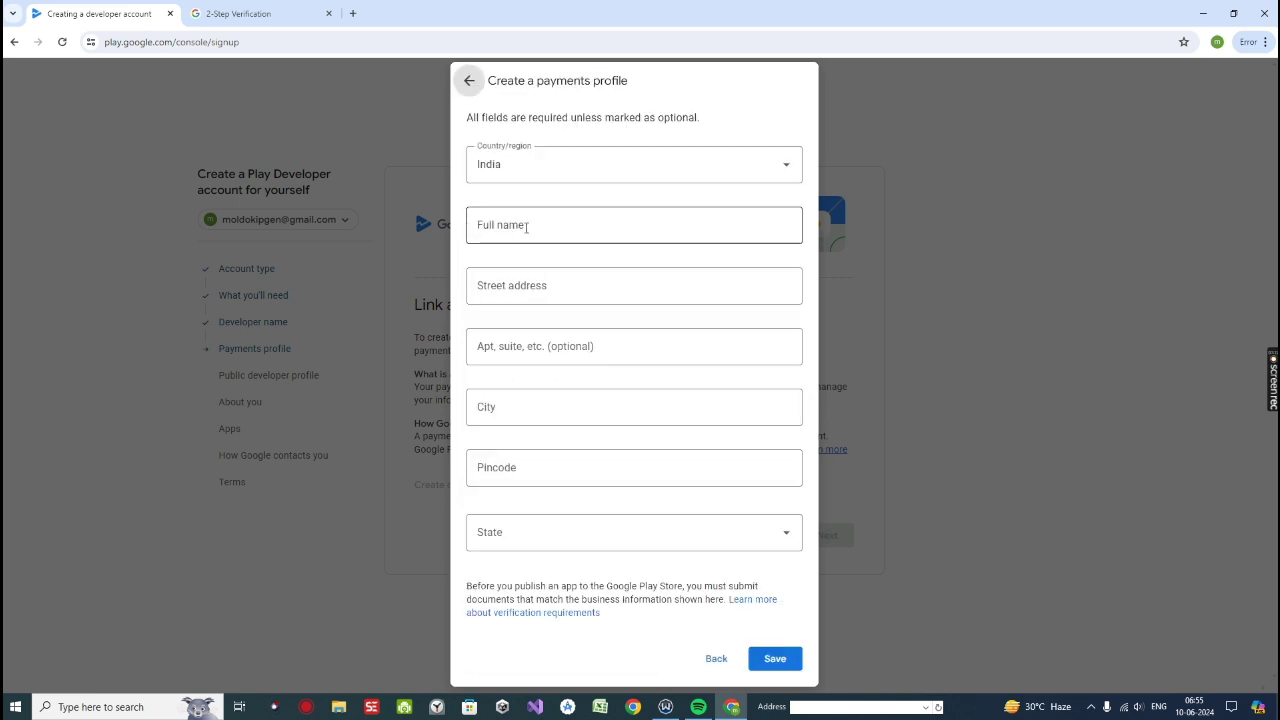
Enter the account holder's full legal name in the payments profile.
click(526, 228)
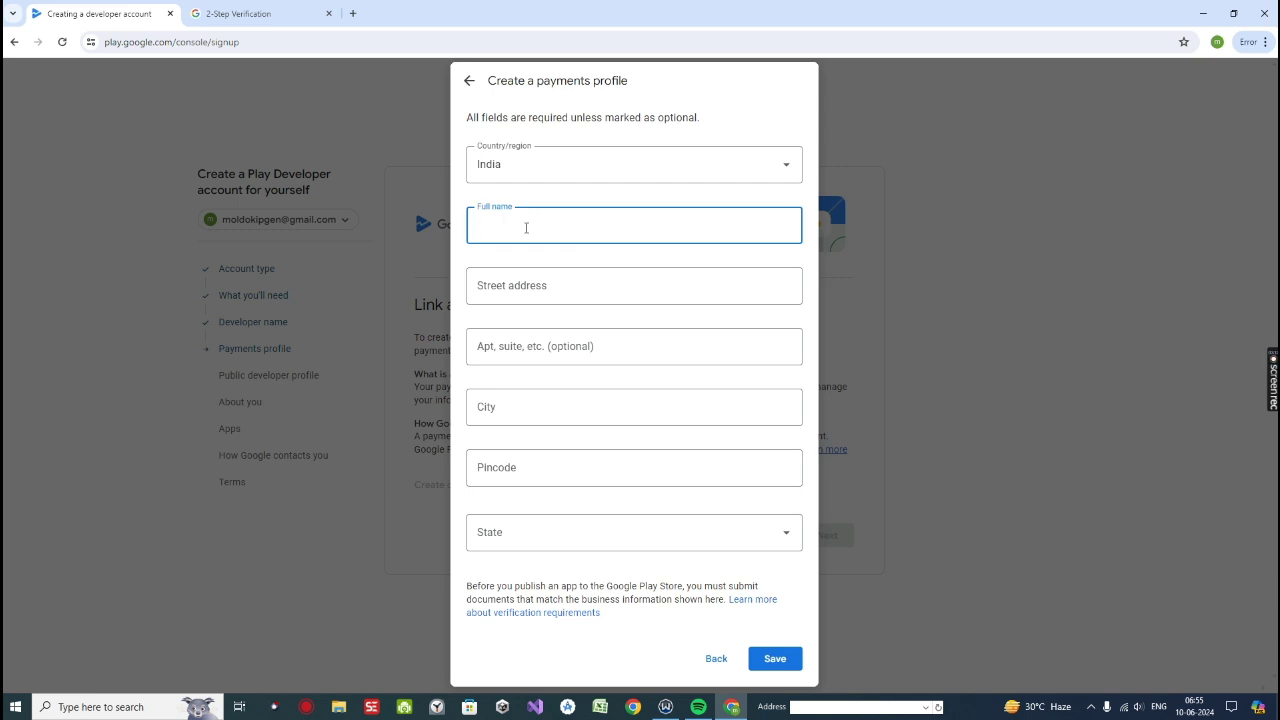
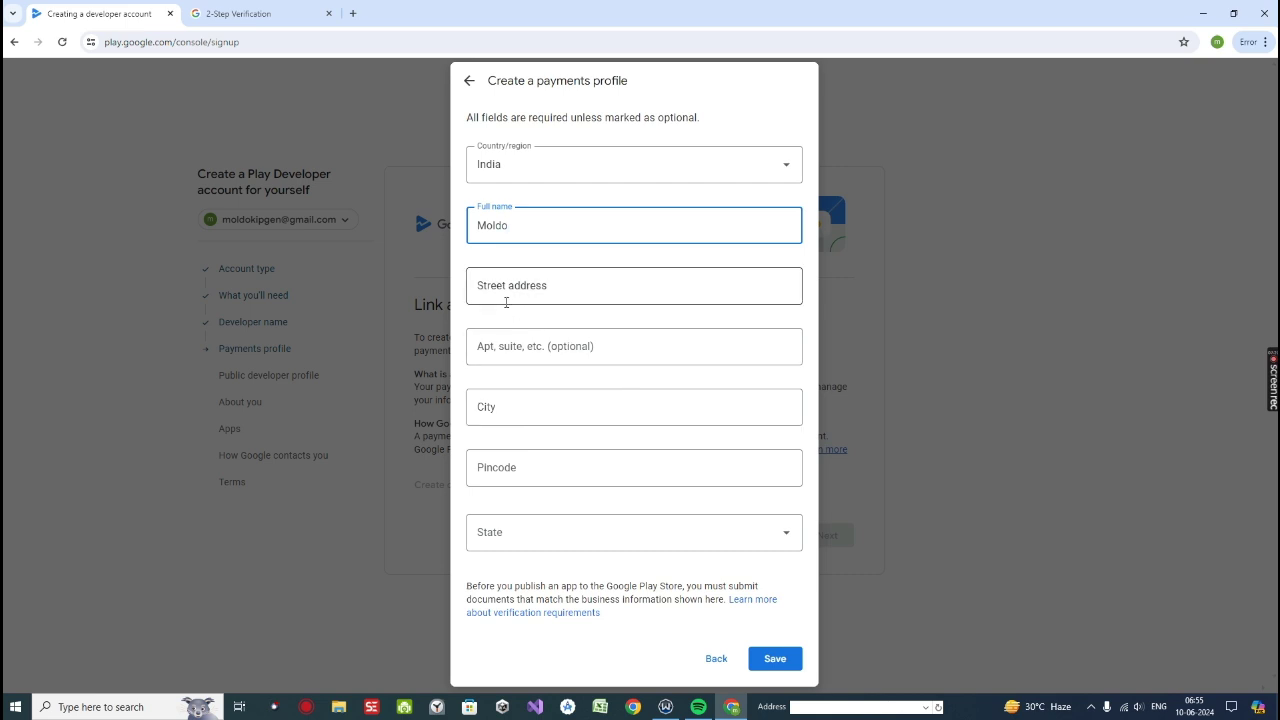
click(490, 225)
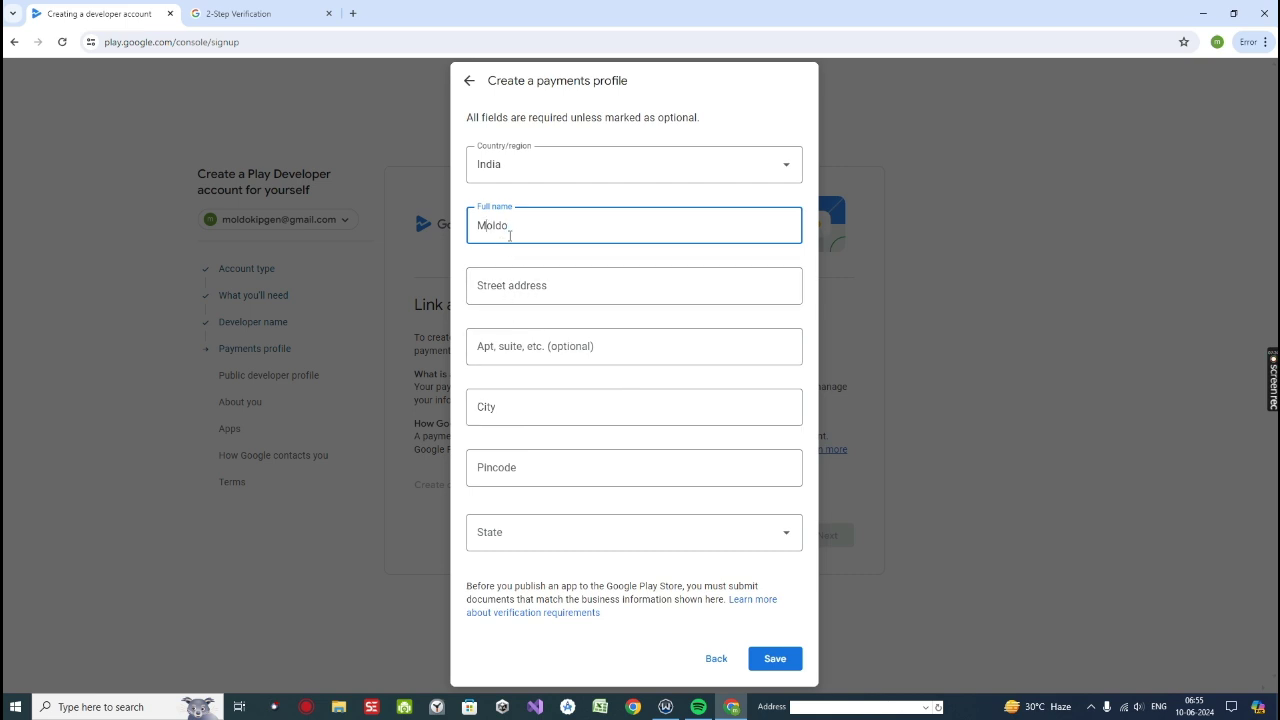
double_click(493, 225)
click(531, 227)
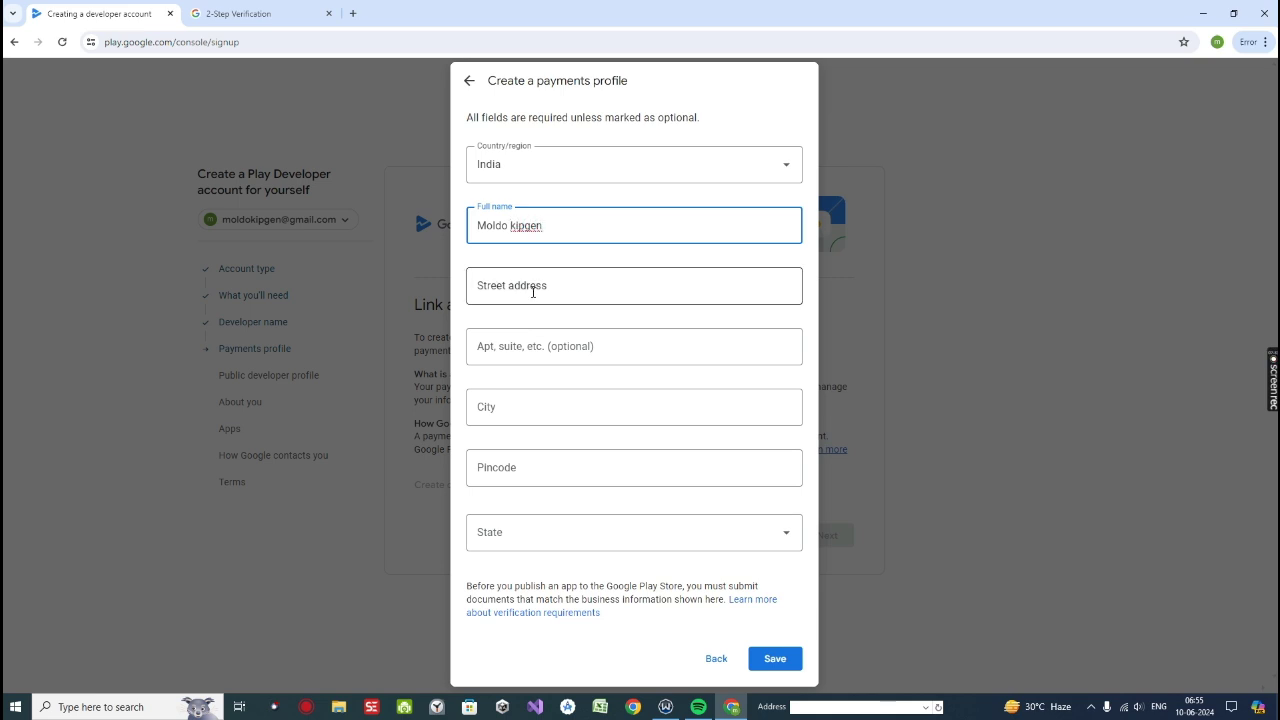
Fill in the street address, apartment line, city and pincode.
click(531, 289)
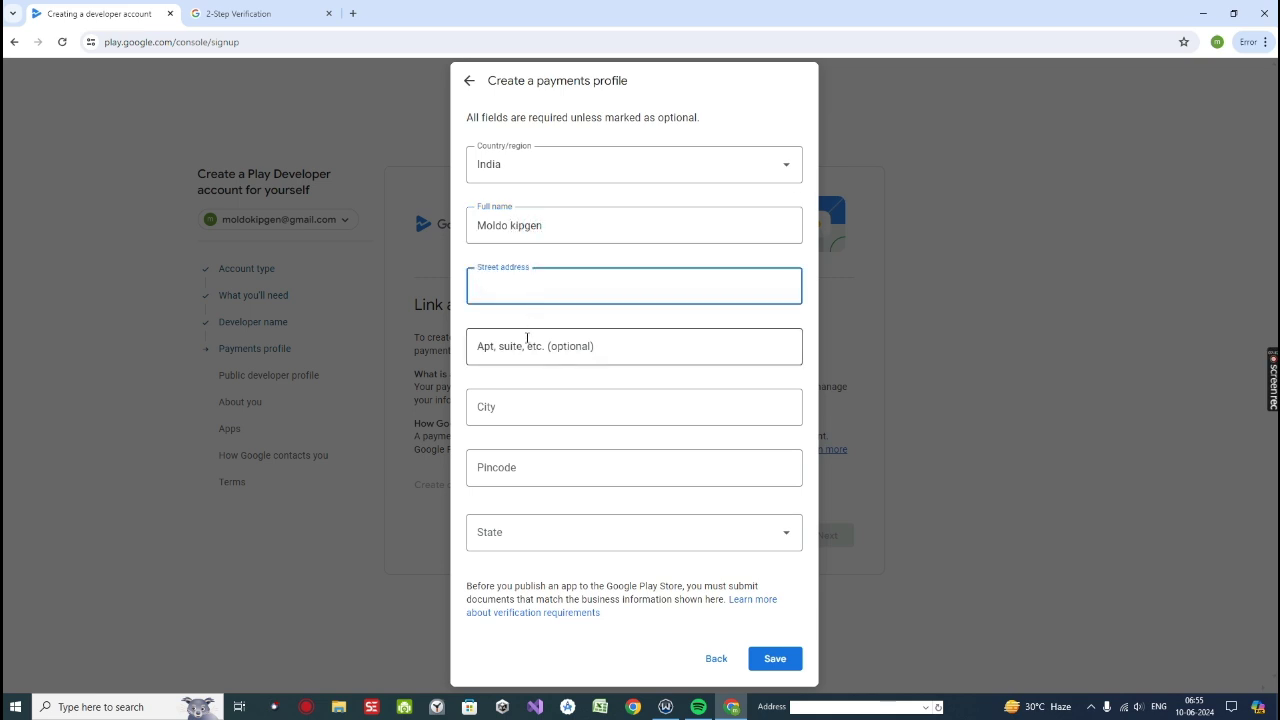
text(New delhi)
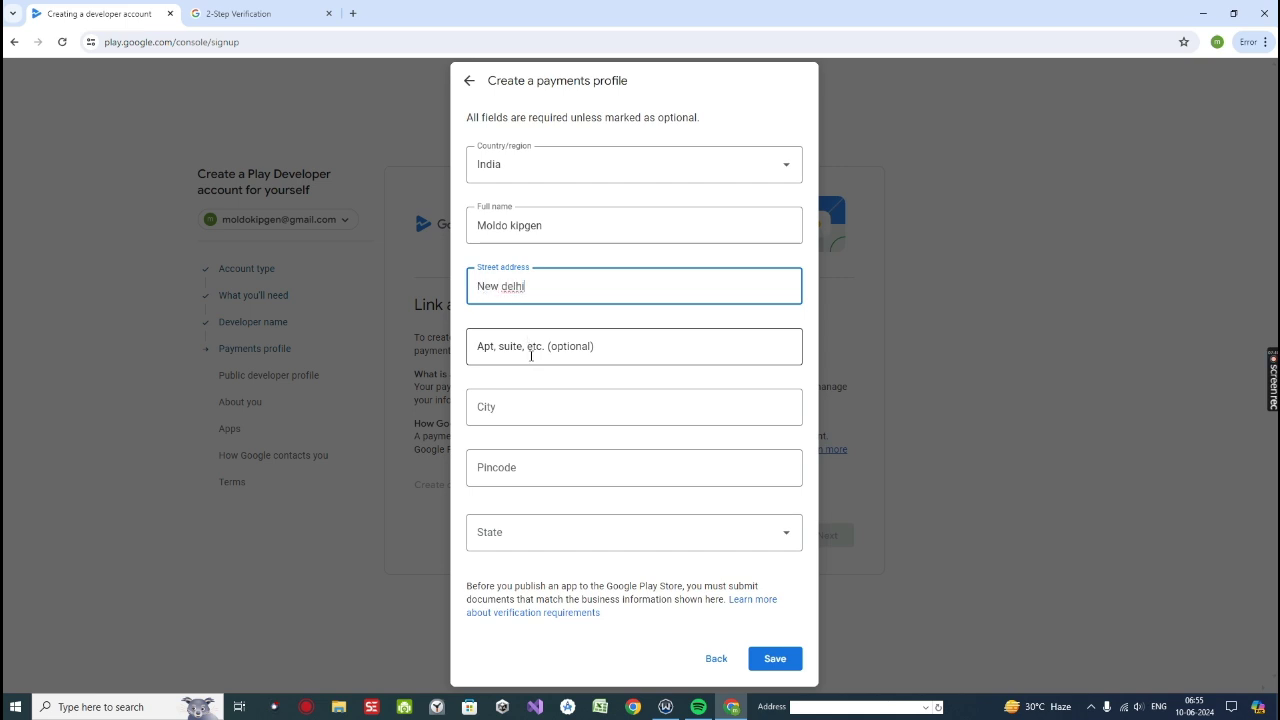
click(531, 352)
text(apt )
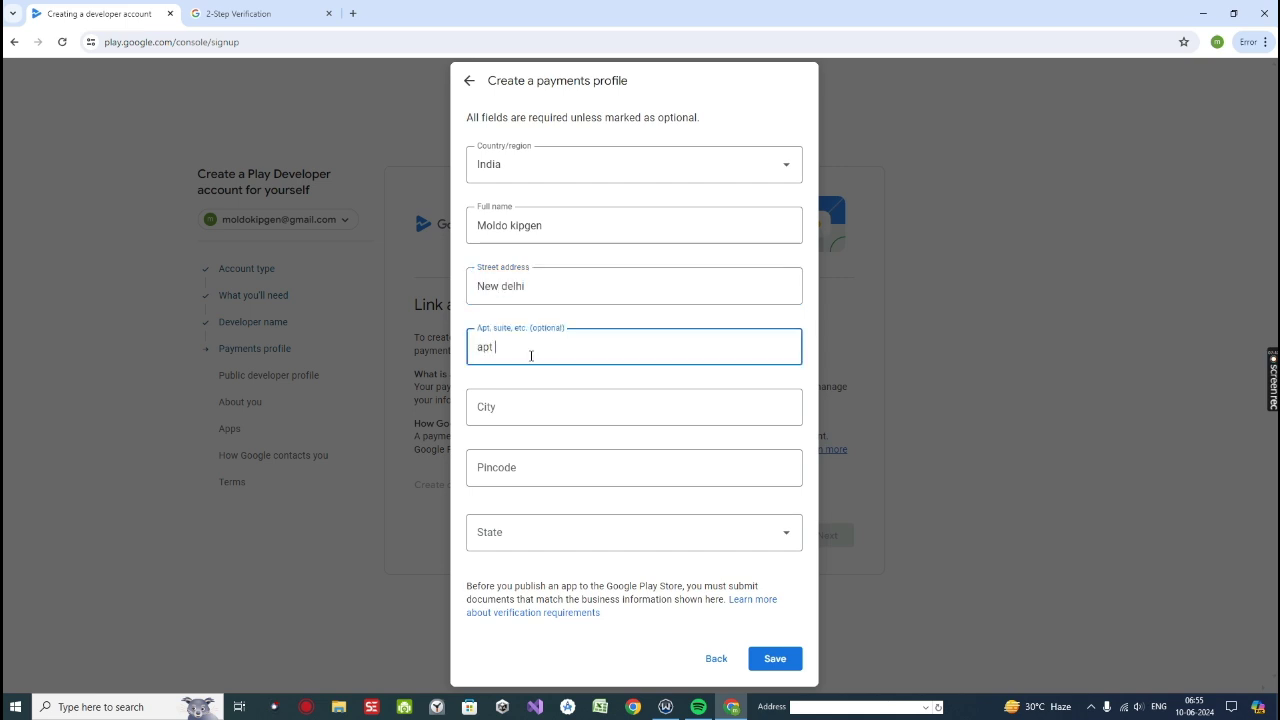
text(70)
click(535, 413)
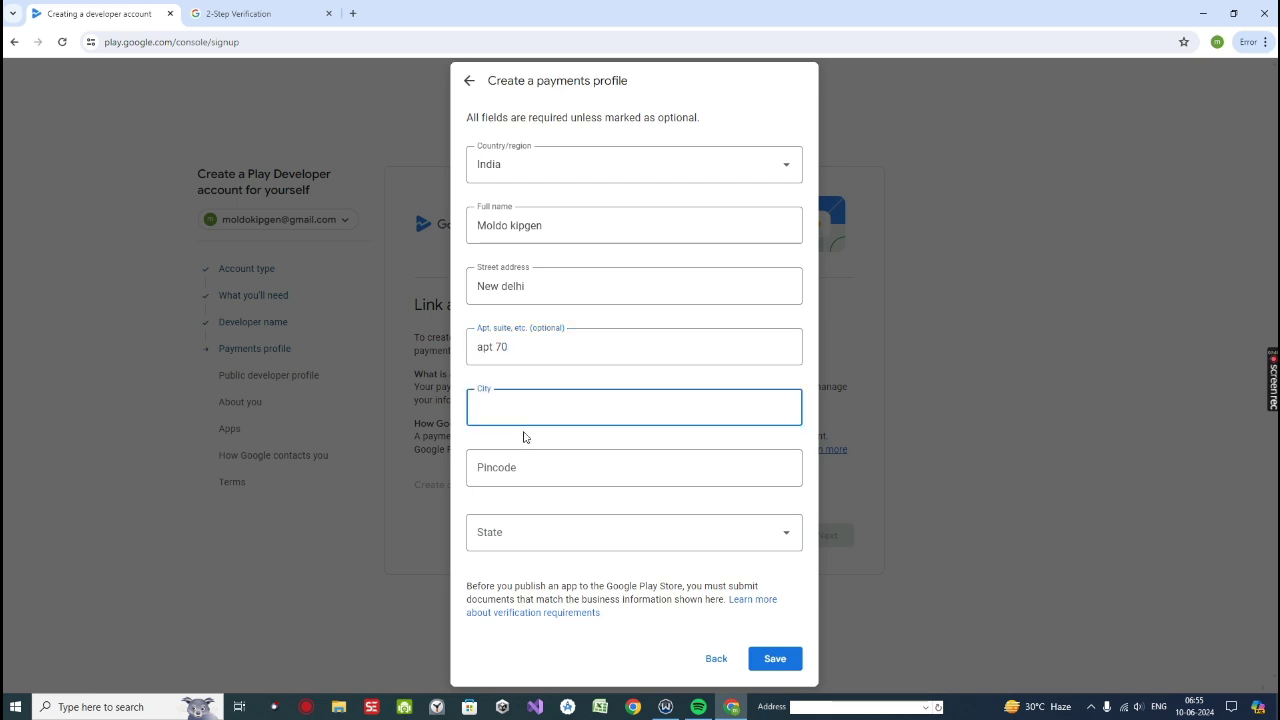
text(Delhi)
click(513, 470)
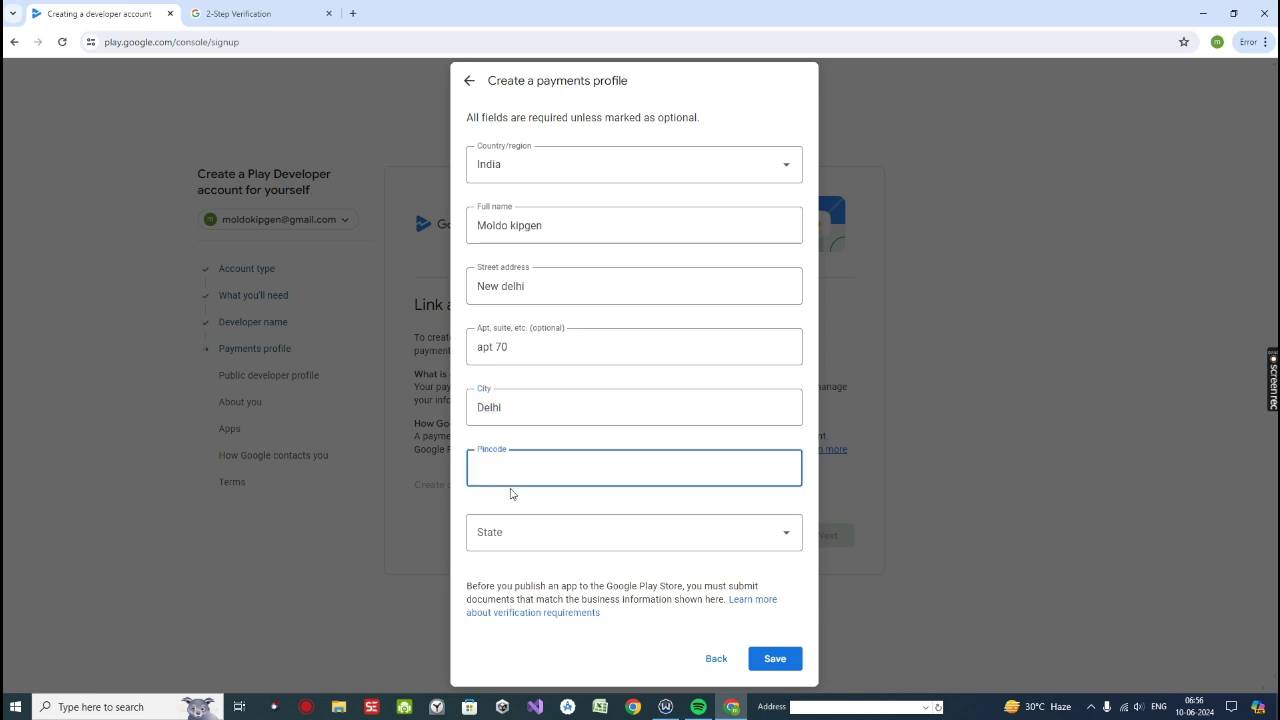
text(1100)
Select Delhi as the state, complete the pincode, and save the payments profile.
click(620, 532)
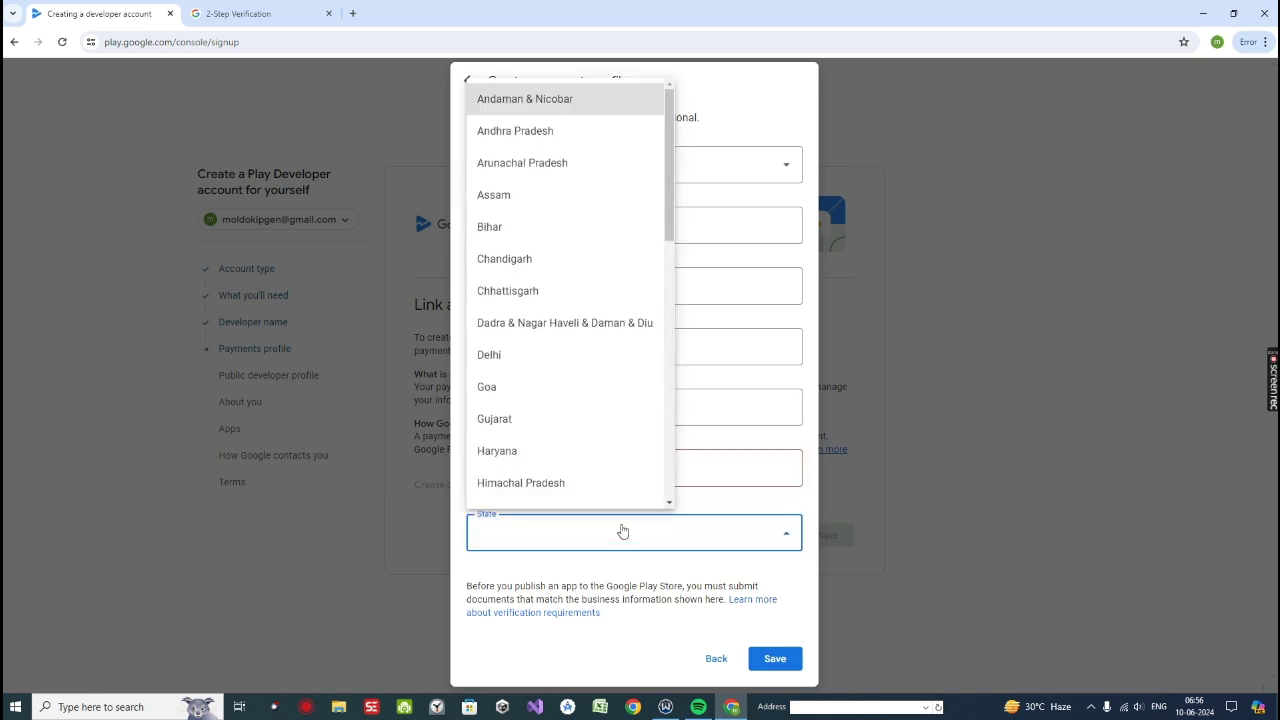
key(d)
key(e)
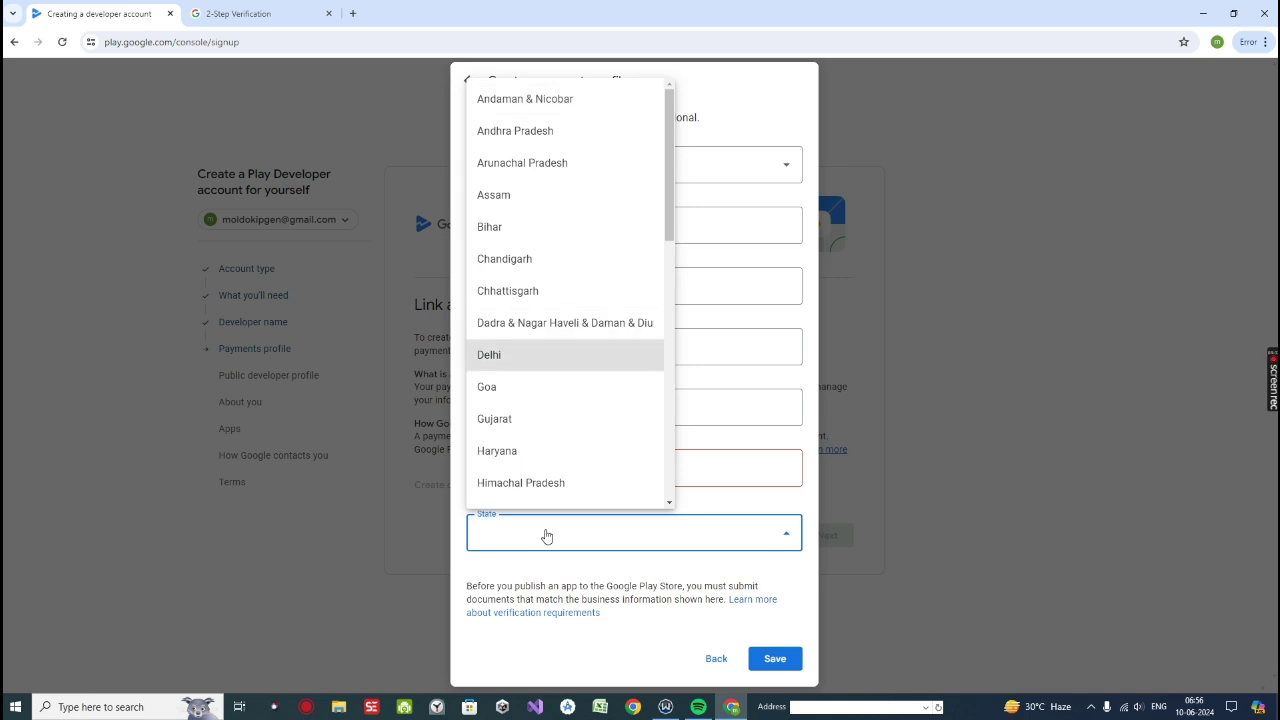
click(546, 357)
click(556, 456)
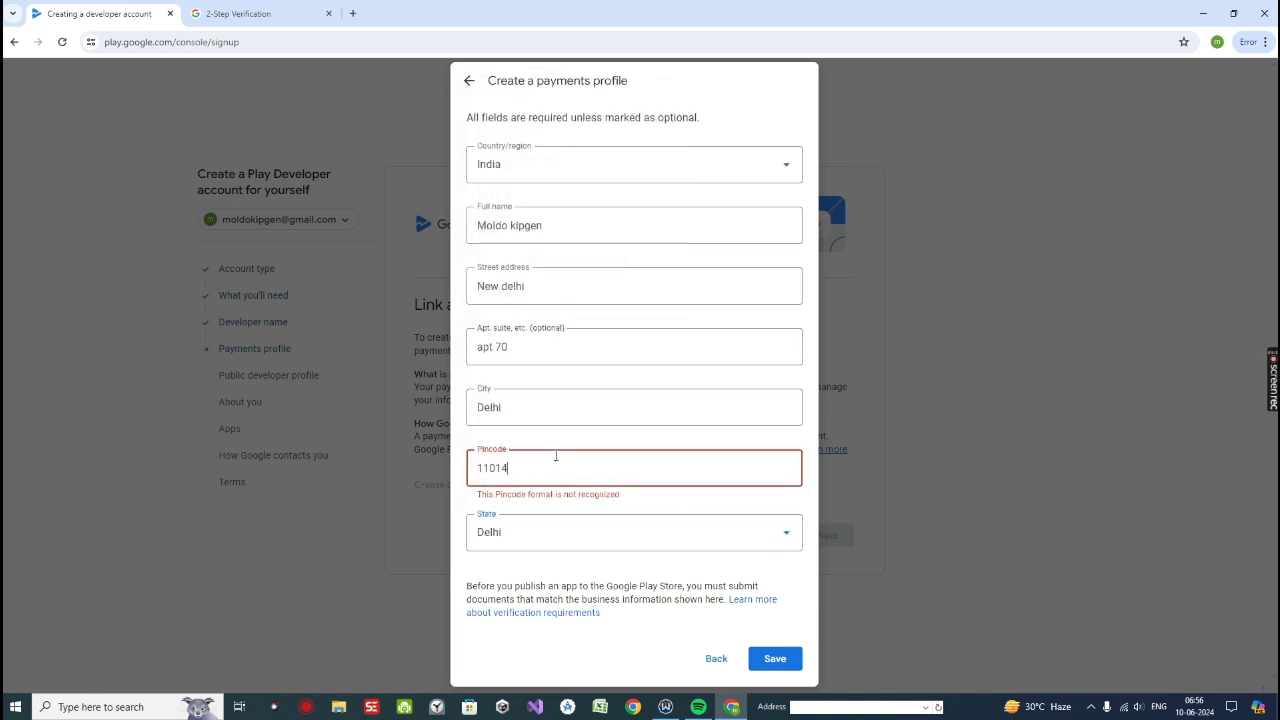
click(491, 468)
text(0)
click(770, 662)
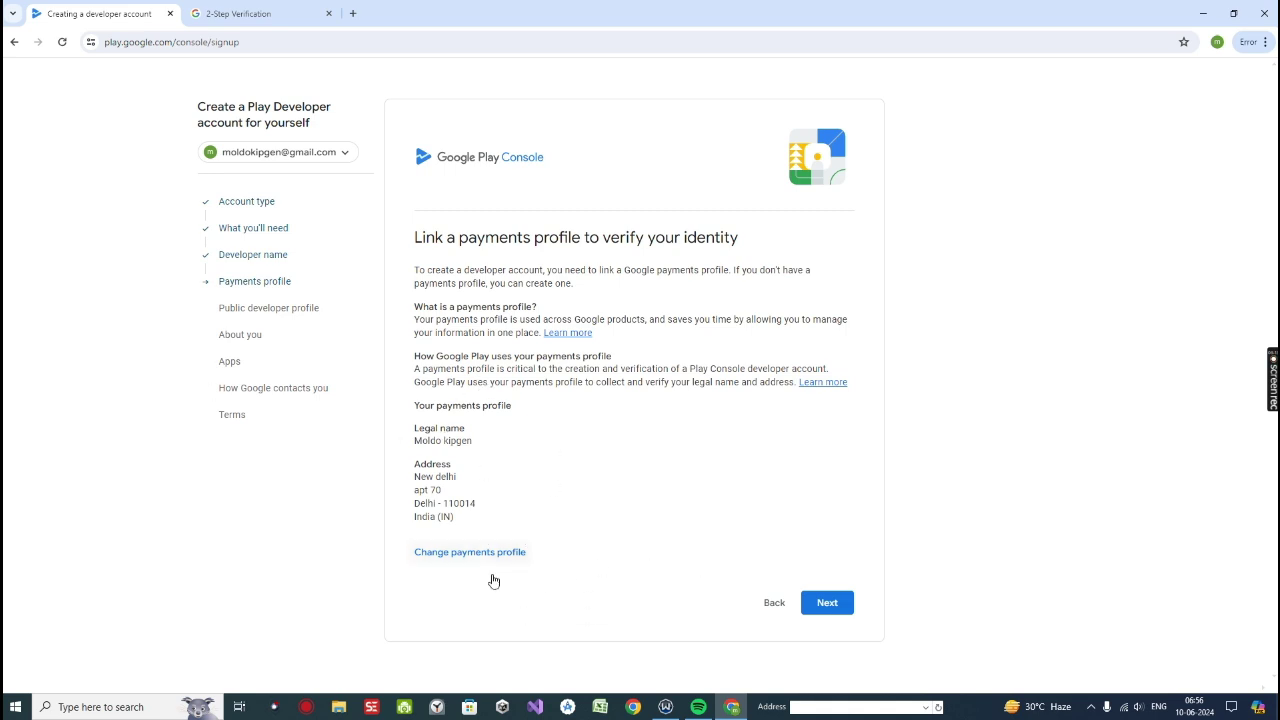
Continue to the public developer profile and enter the developer contact email address.
click(827, 603)
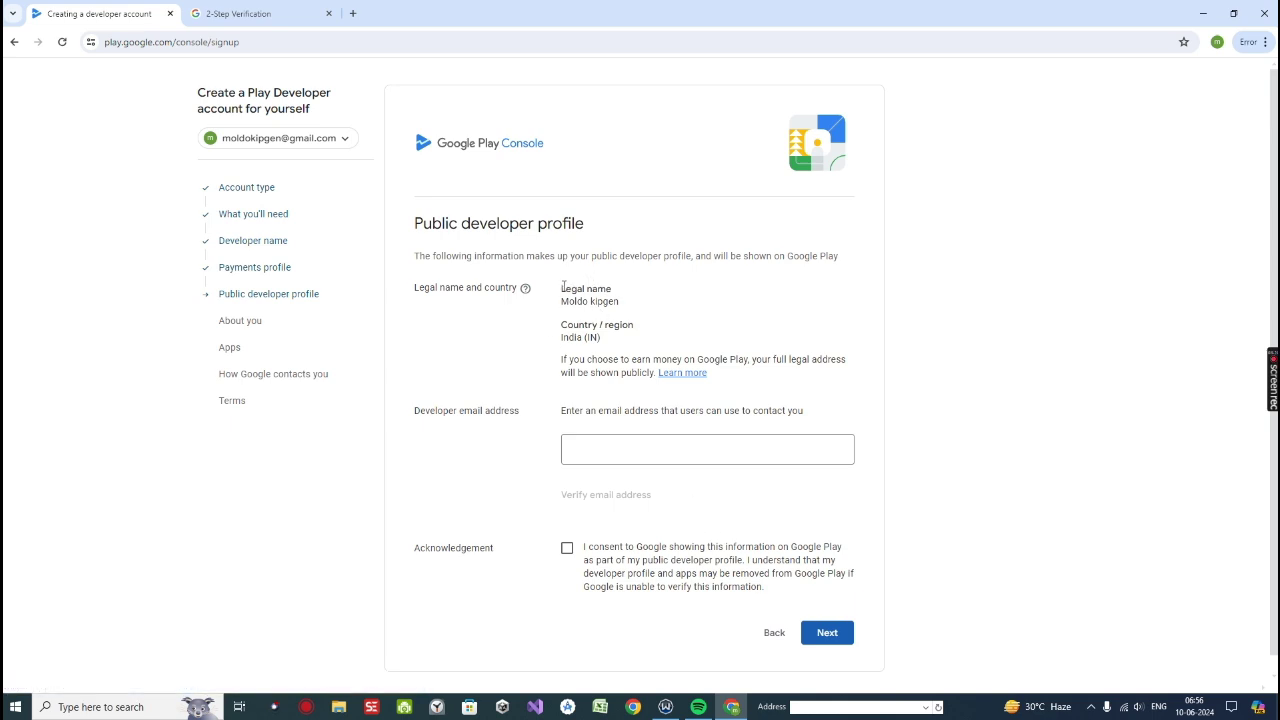
drag(563, 287, 620, 310)
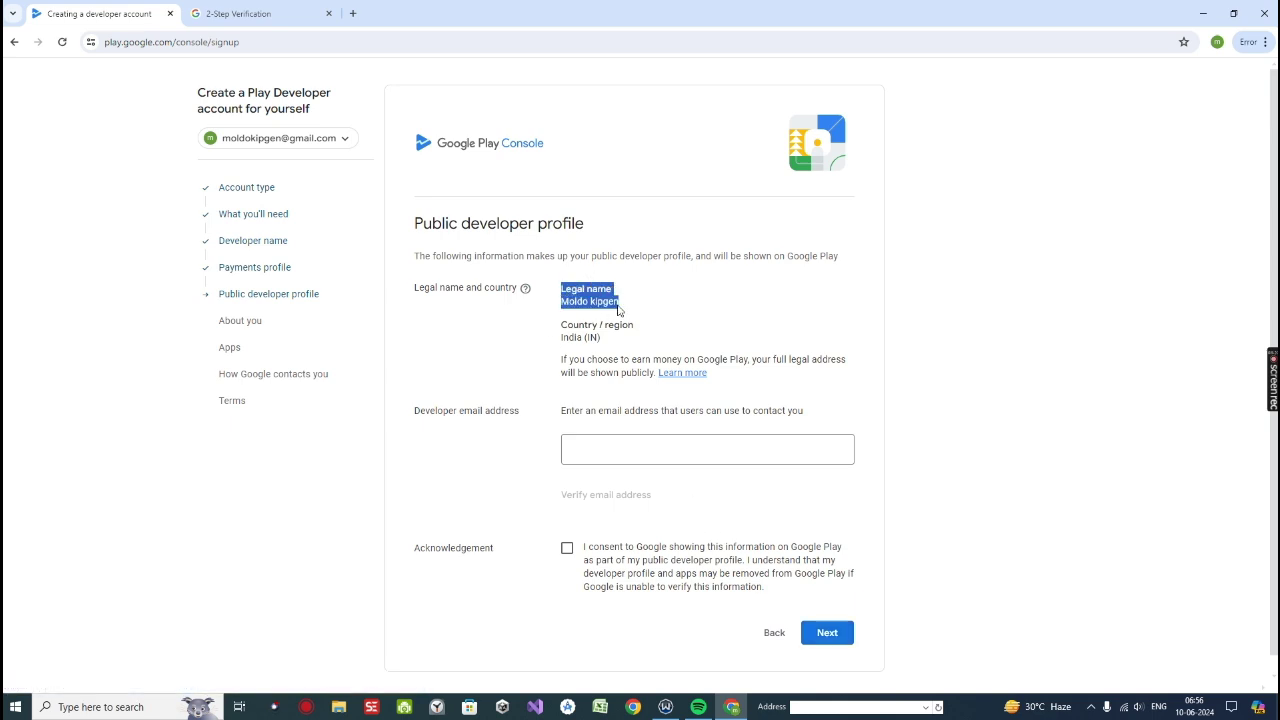
click(594, 458)
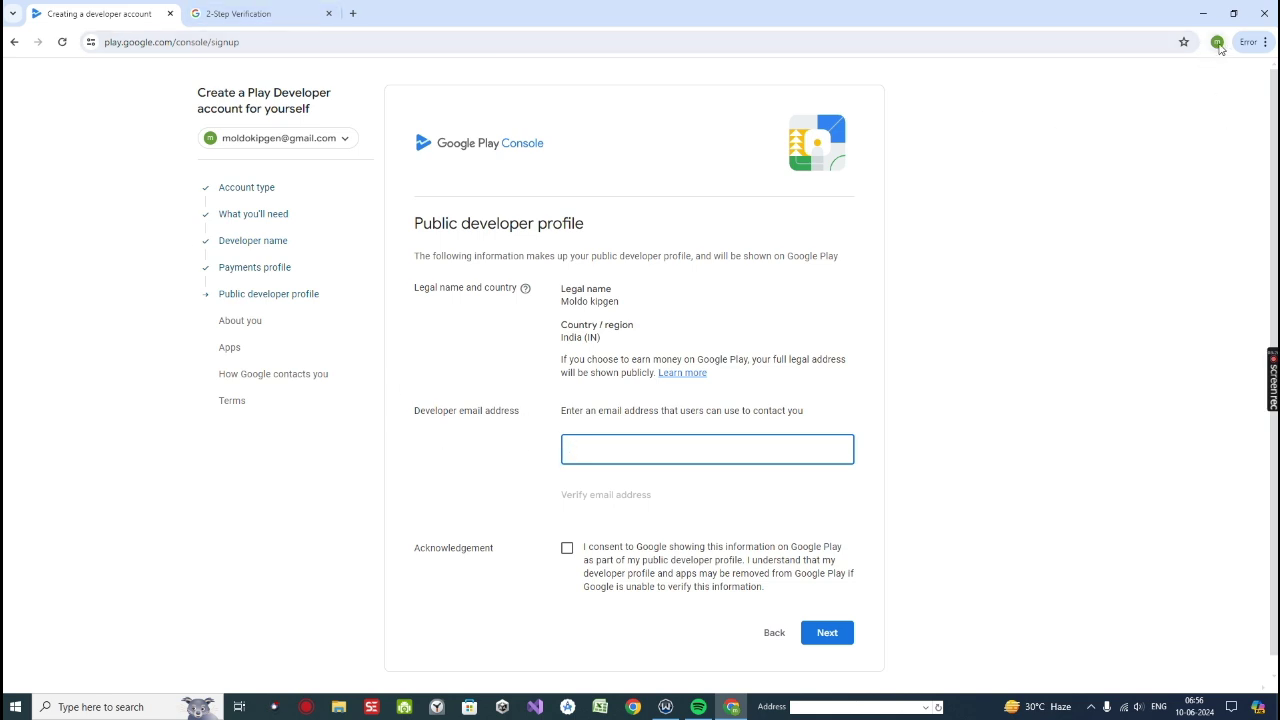
click(1217, 42)
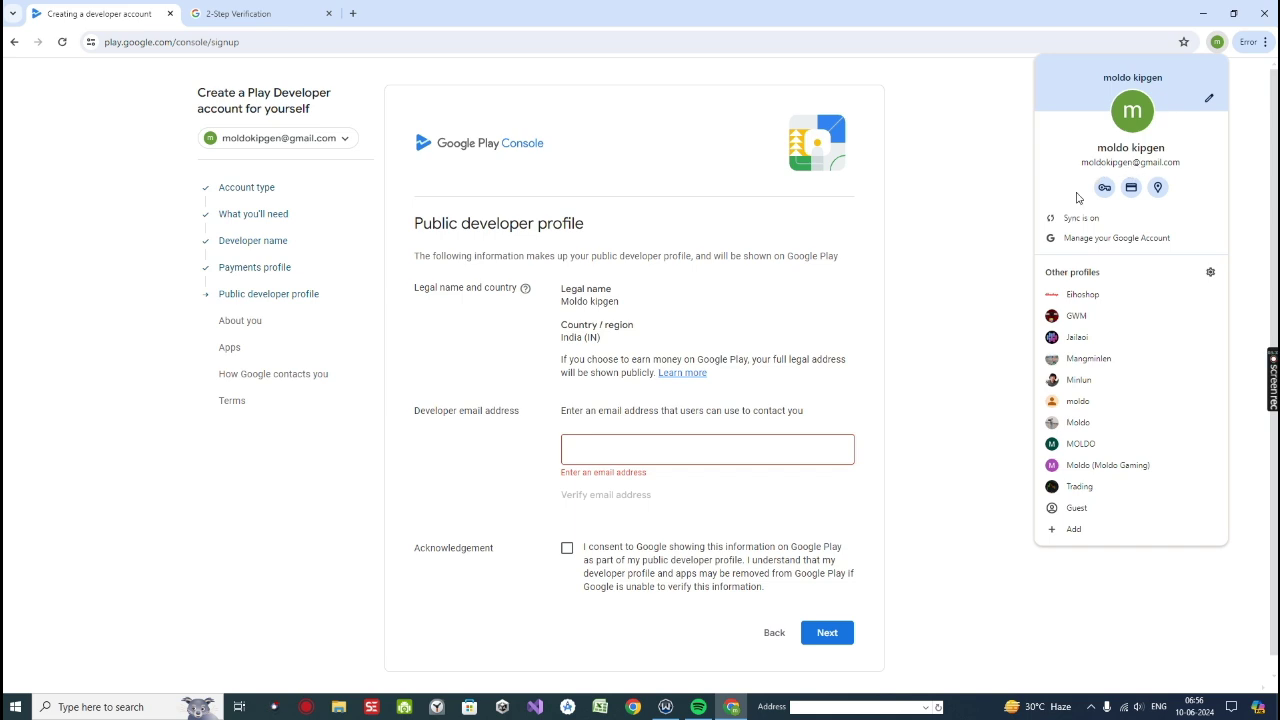
click(621, 450)
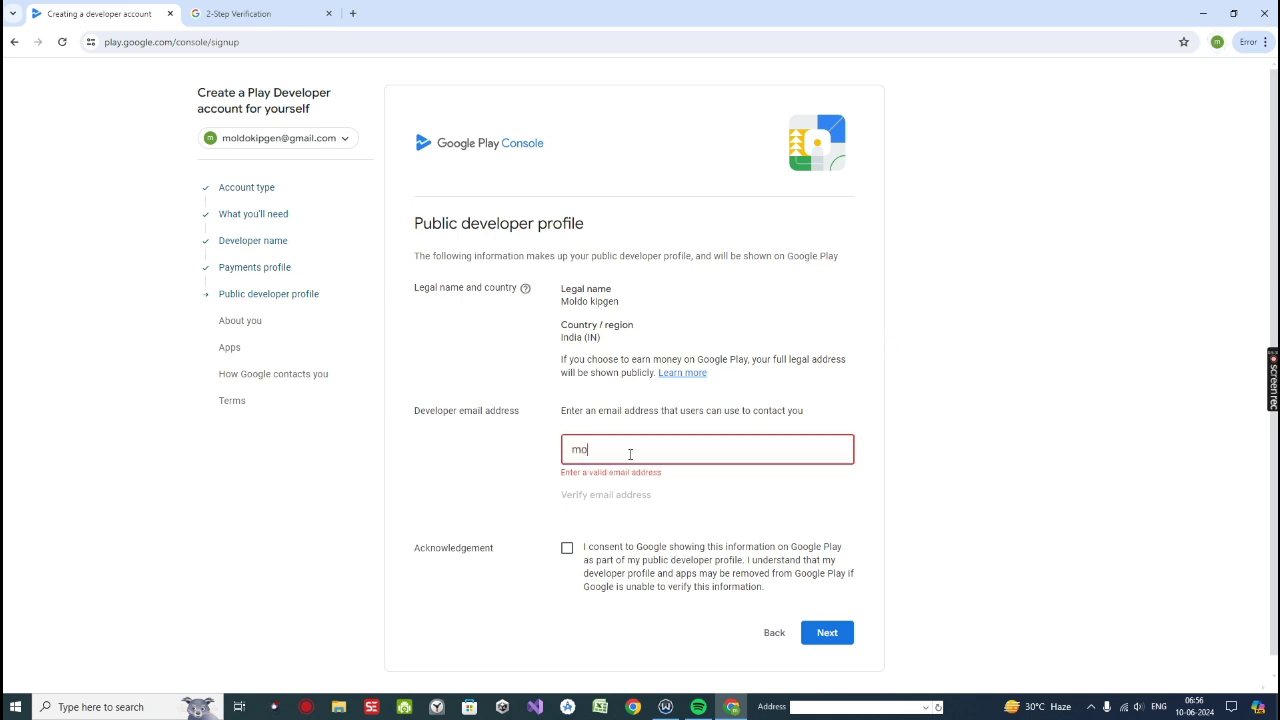
Verify the contact email, accept the Google Play display acknowledgement, and continue.
scroll(630, 440, down, 2)
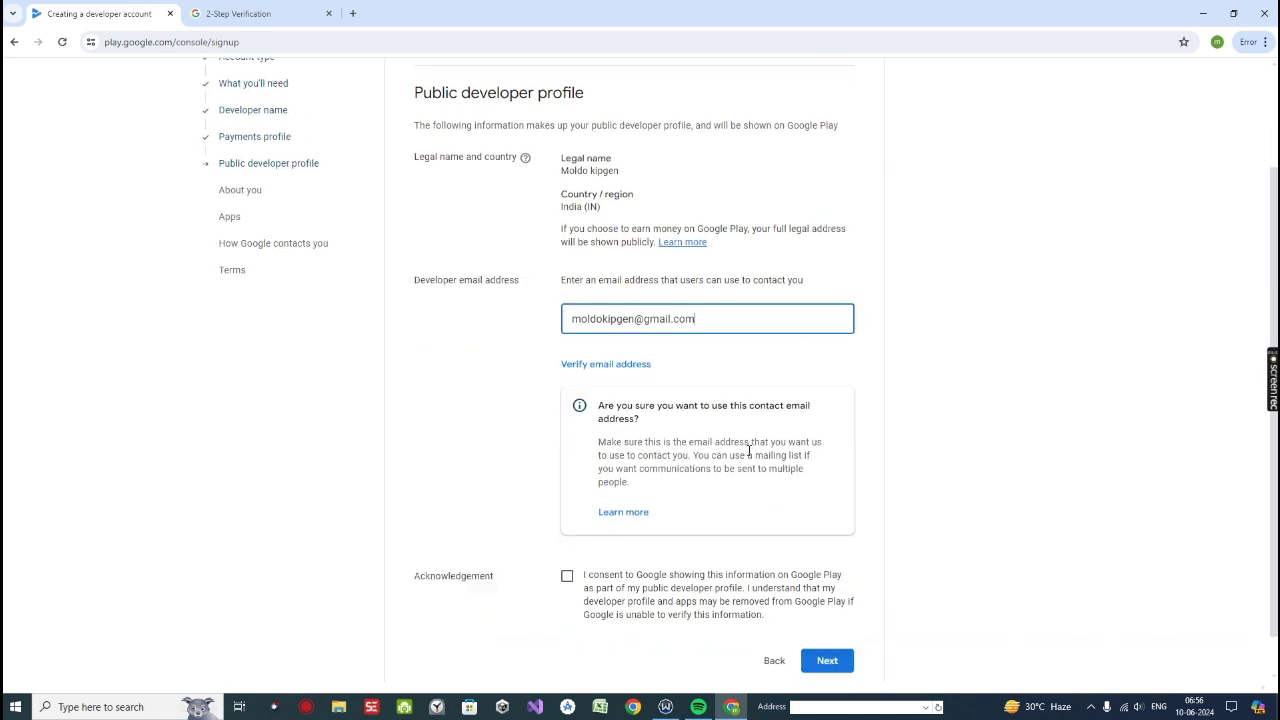
click(630, 363)
scroll(686, 494, down, 1)
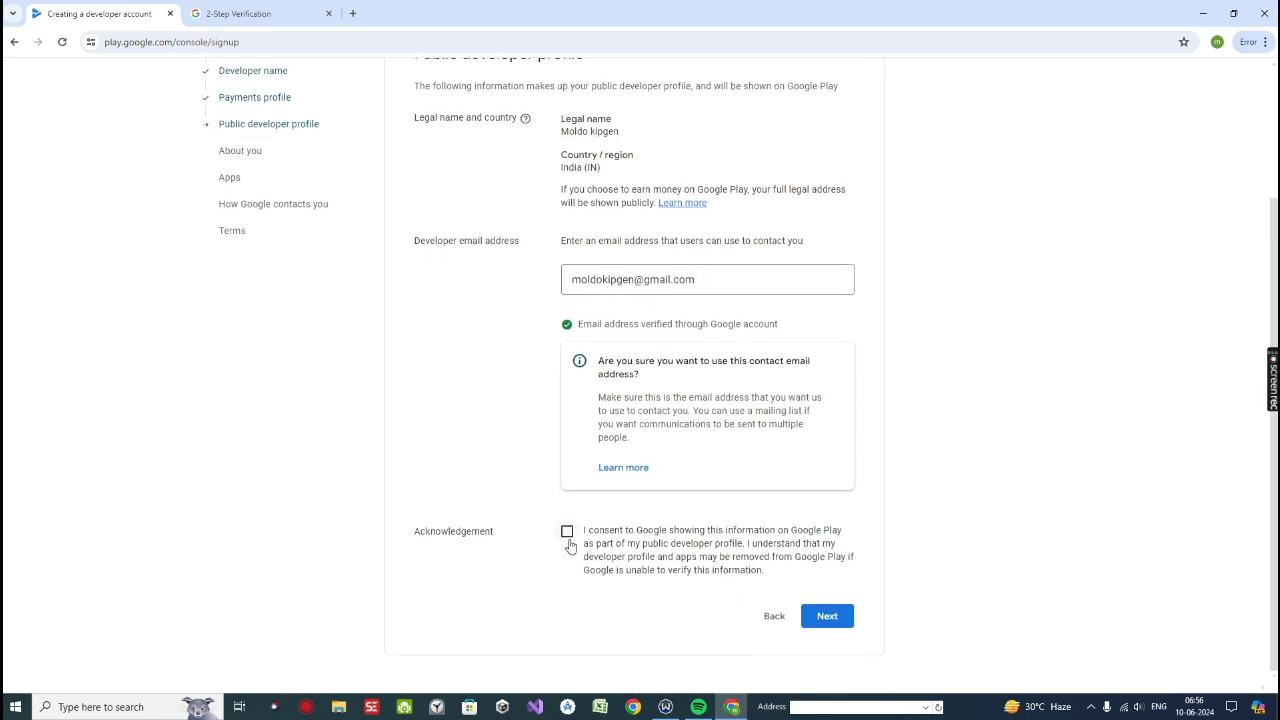
click(567, 531)
click(830, 616)
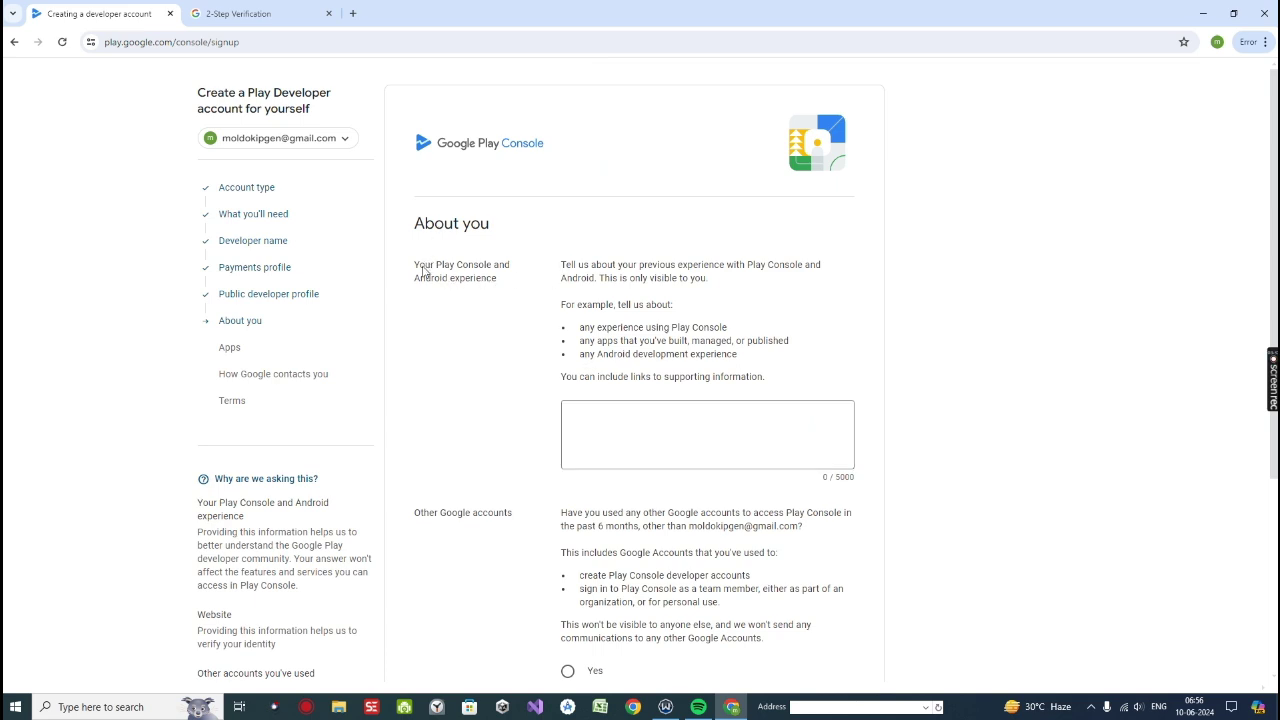
Describe your experience as a student who builds their own gaming app and loves coding.
click(621, 422)
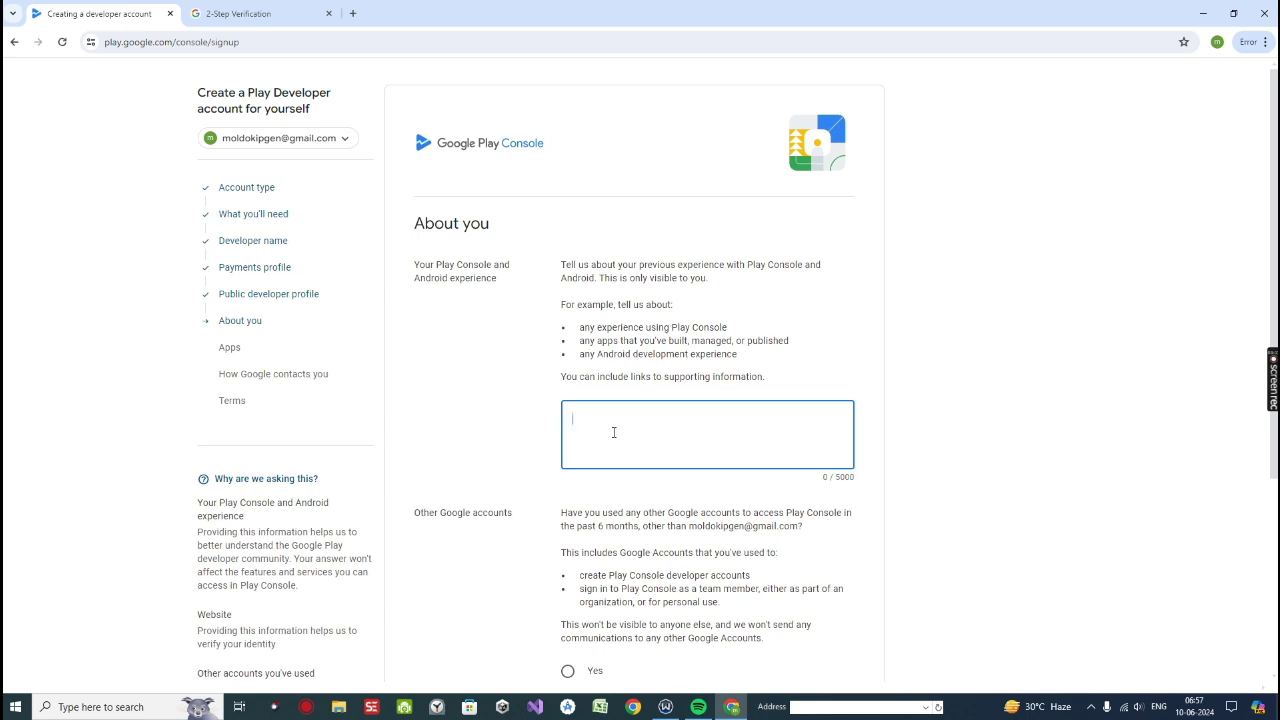
text(m s)
text(student)
text(i like)
text( to bui;t my ao)
key(BackSpace)
key(BackSpace)
key(BackSpace)
key(BackSpace)
text(lt my own gamin)
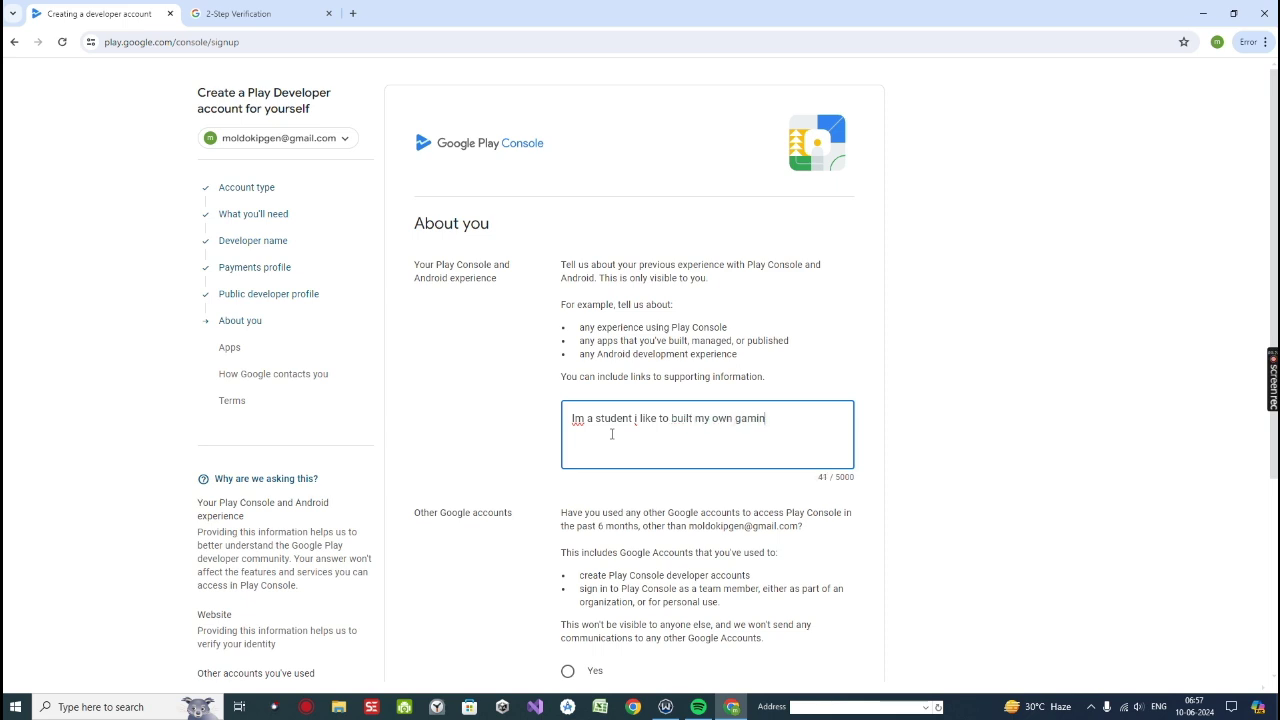
text(g app and i love coding.)
Answer No to other Google accounts, declare no website, and submit the About you answers.
scroll(668, 471, down, 2)
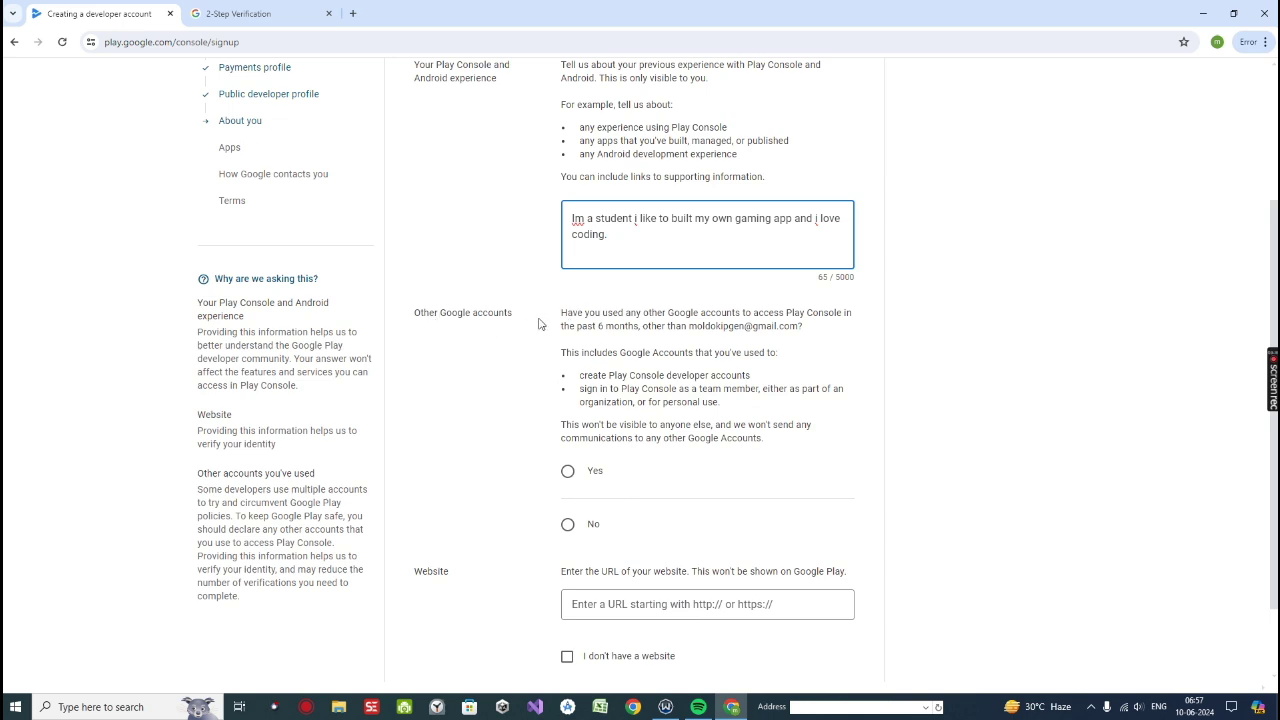
drag(562, 314, 846, 326)
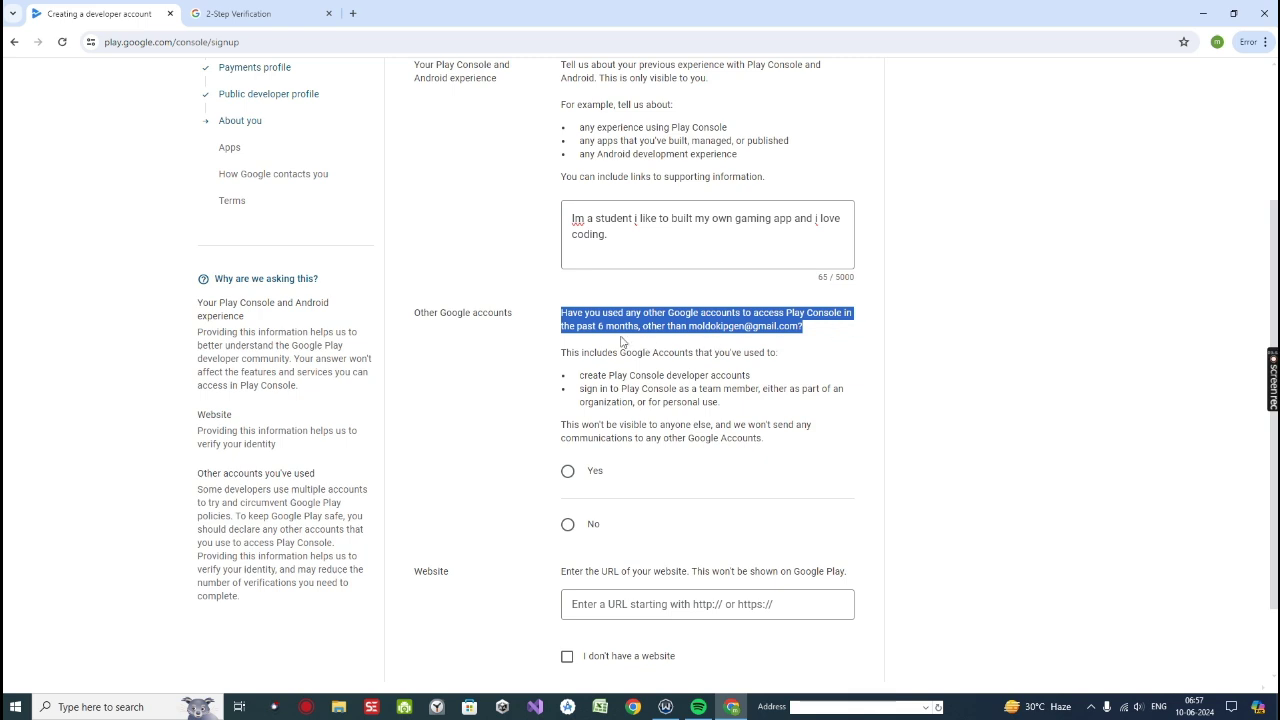
click(621, 397)
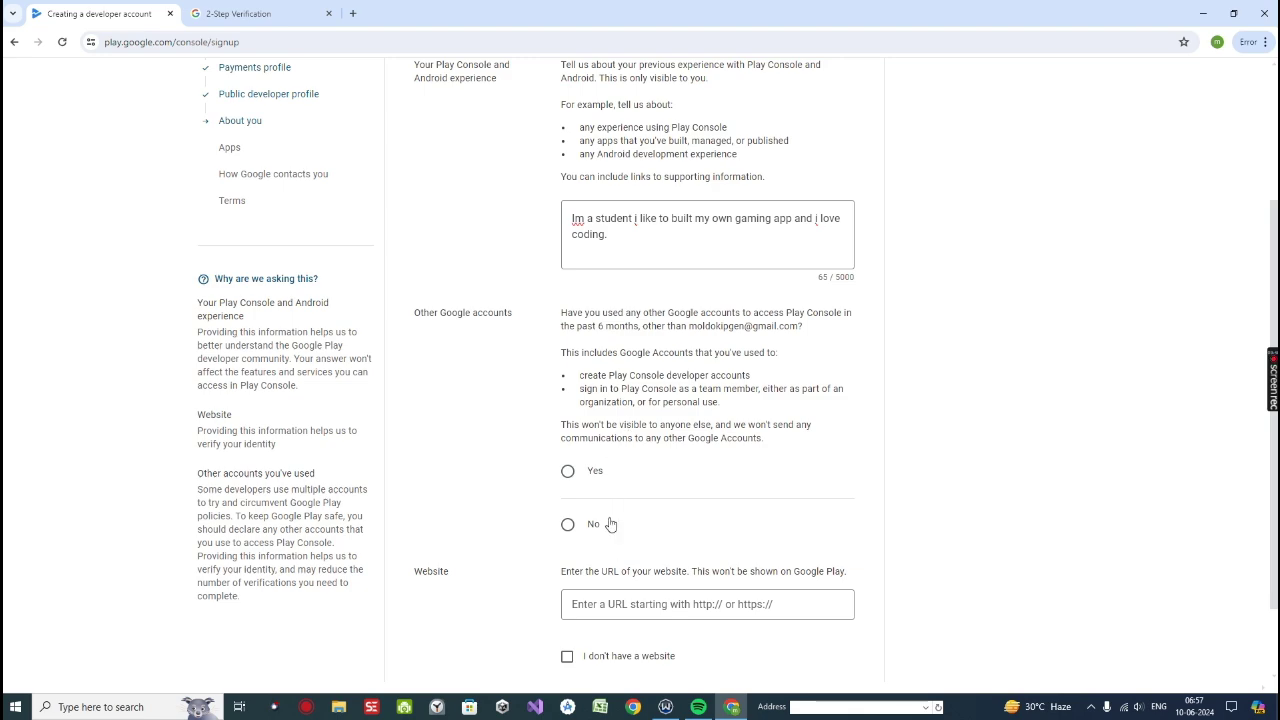
click(568, 524)
scroll(674, 479, down, 2)
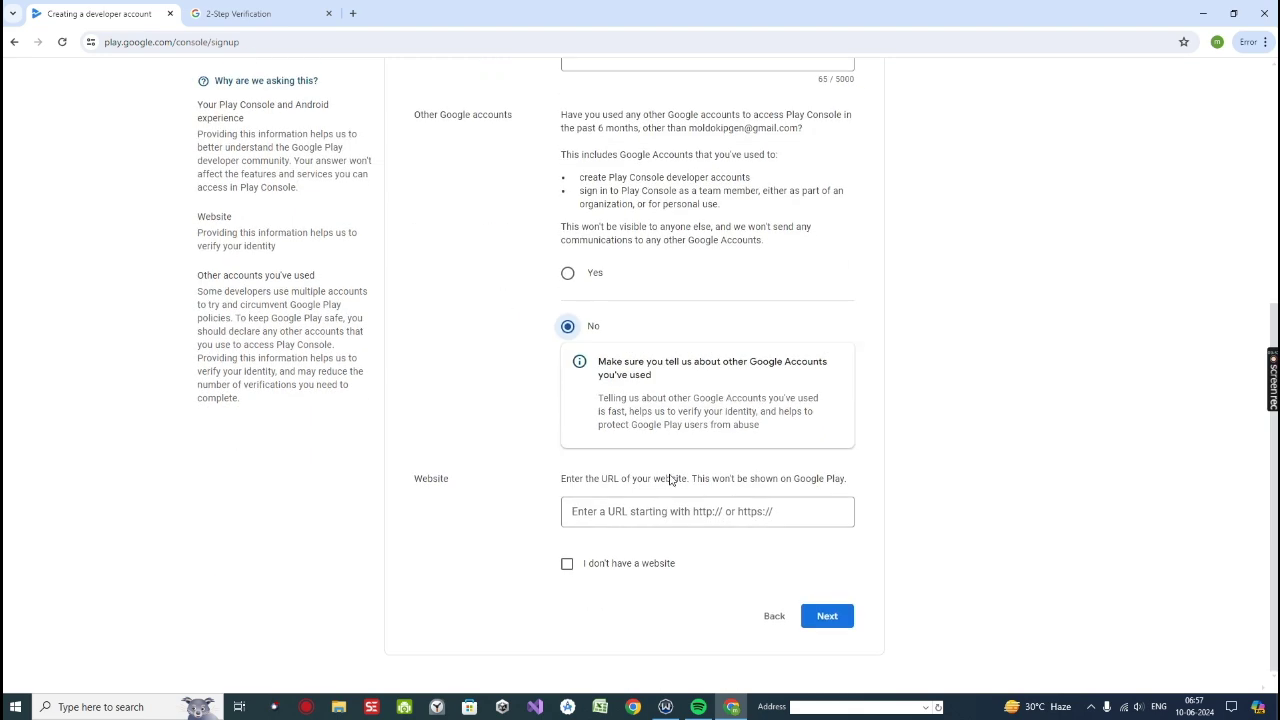
click(608, 512)
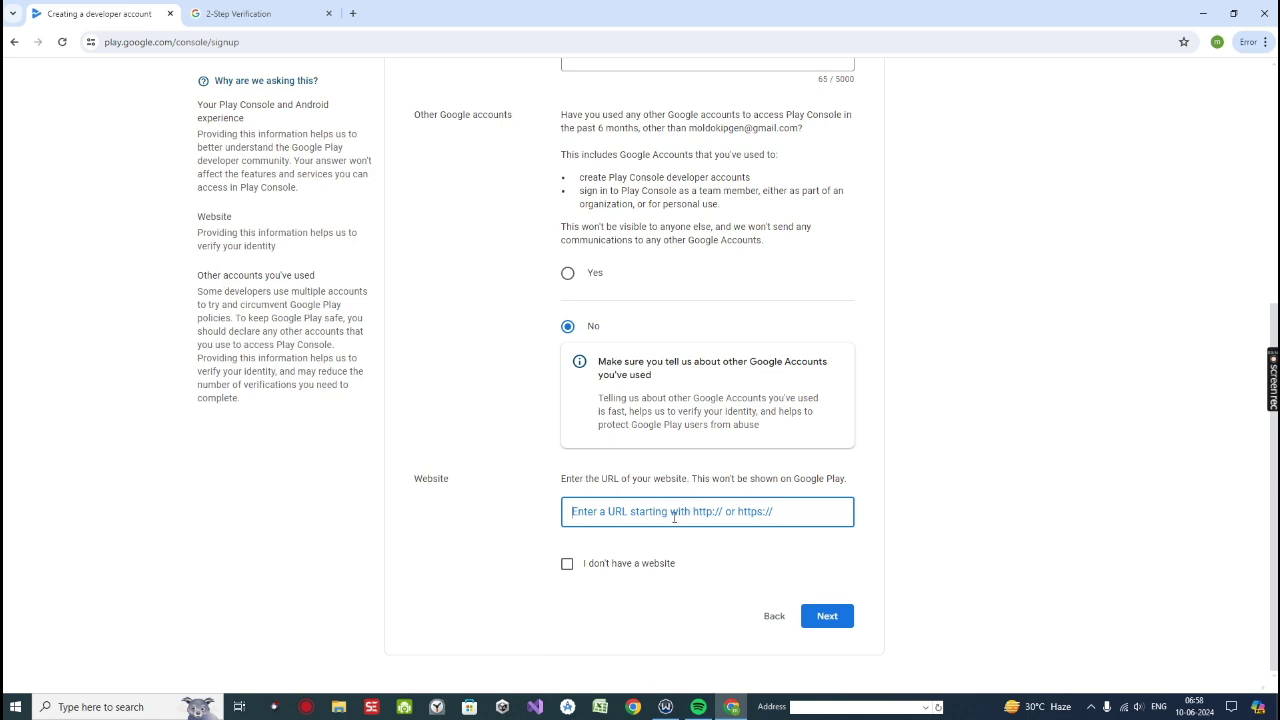
mouse_move(1271, 400)
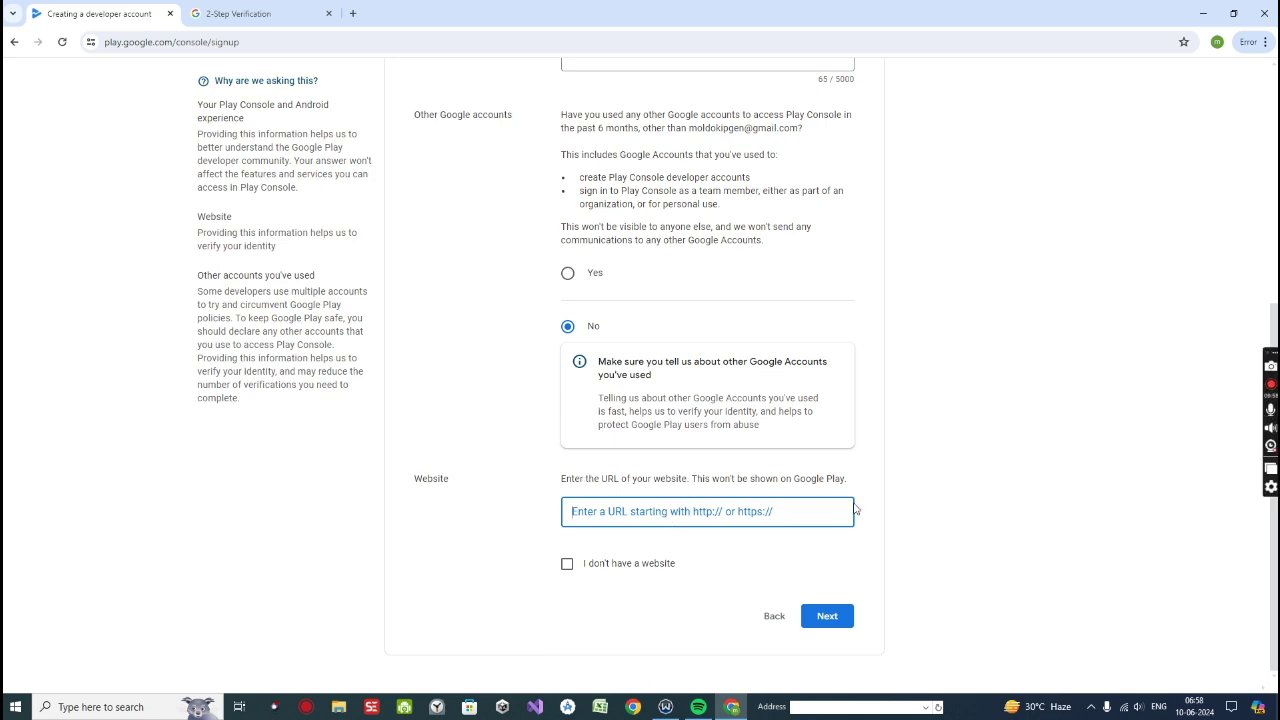
click(567, 566)
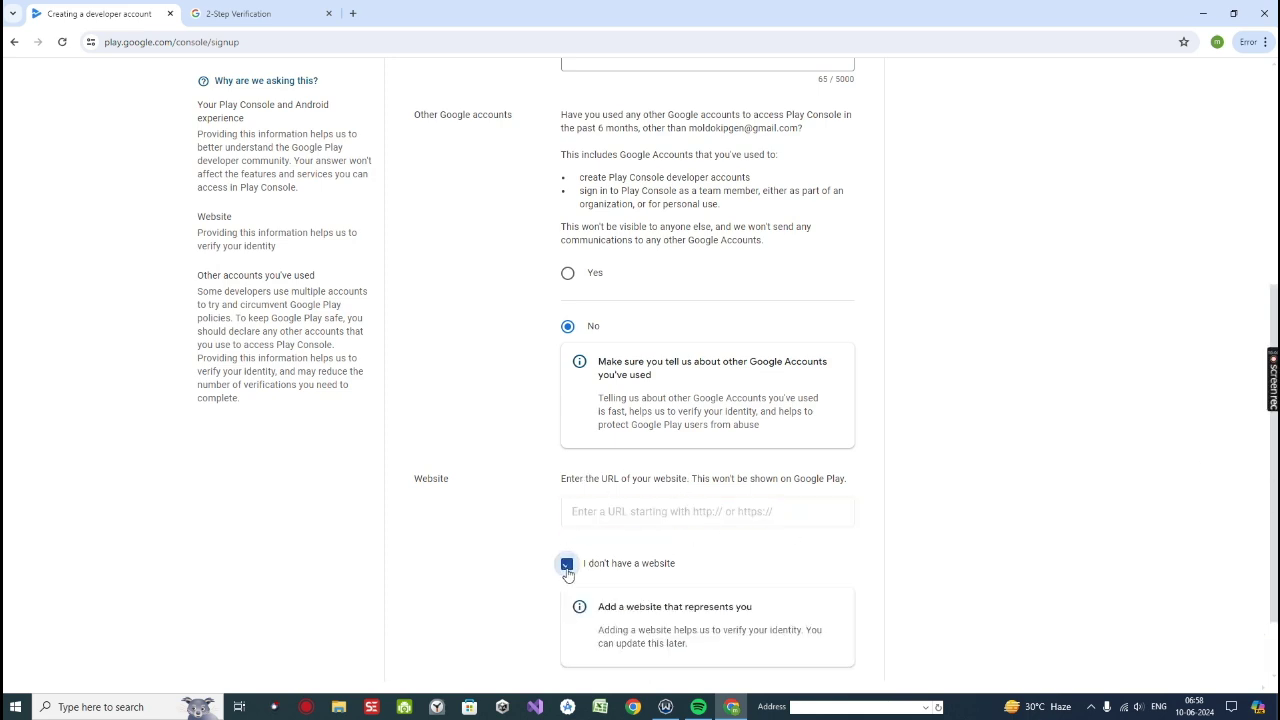
scroll(600, 570, down, 1)
click(832, 618)
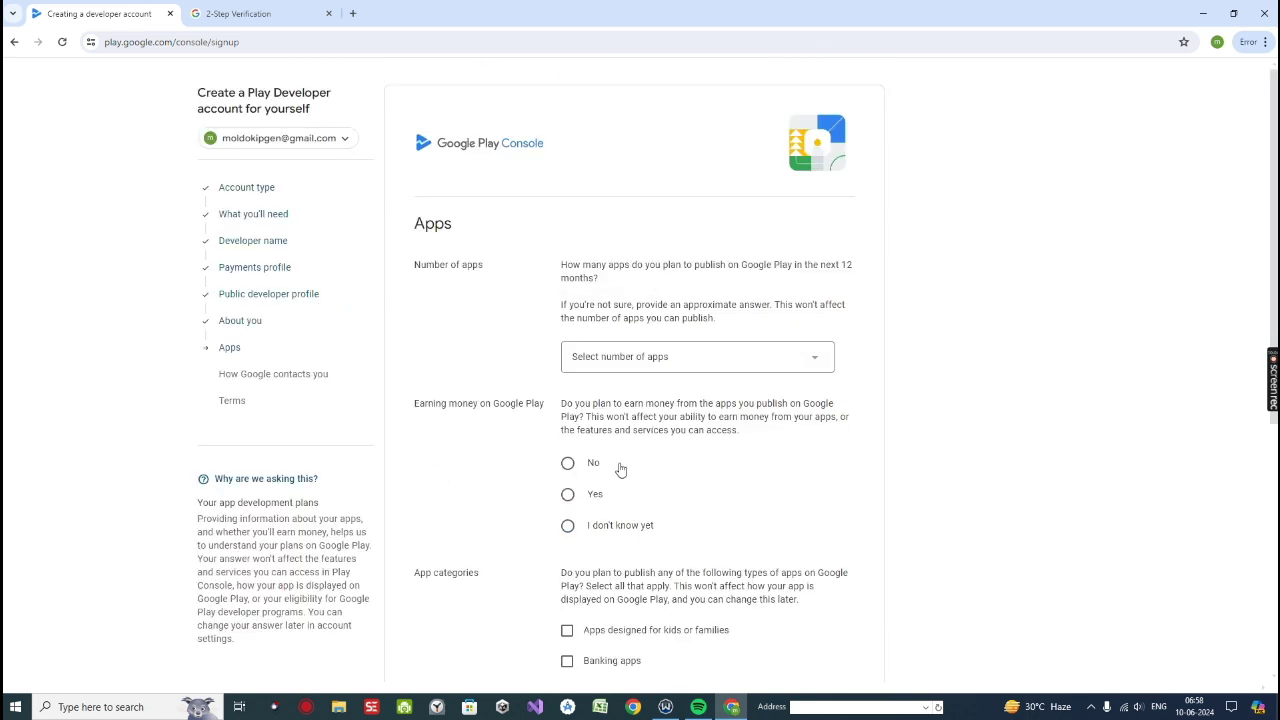
Choose More than 10 apps, I don't know yet for earning, and None of the above categories.
click(636, 372)
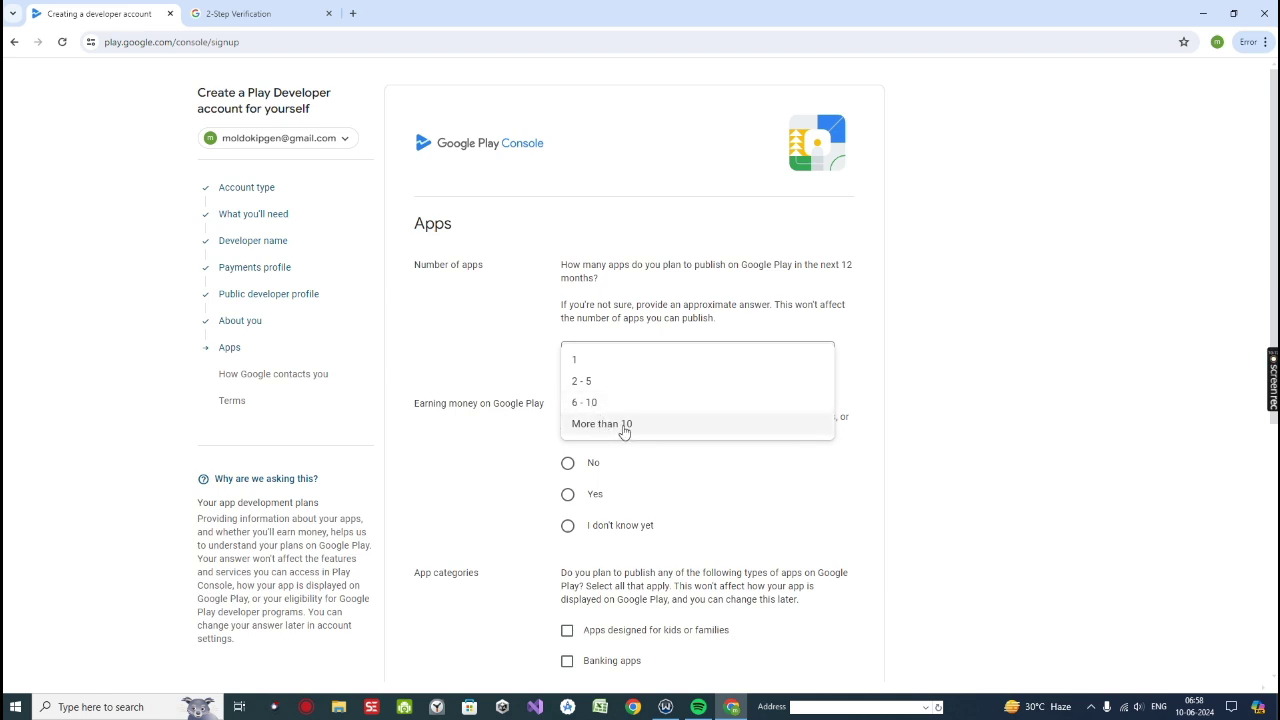
click(620, 428)
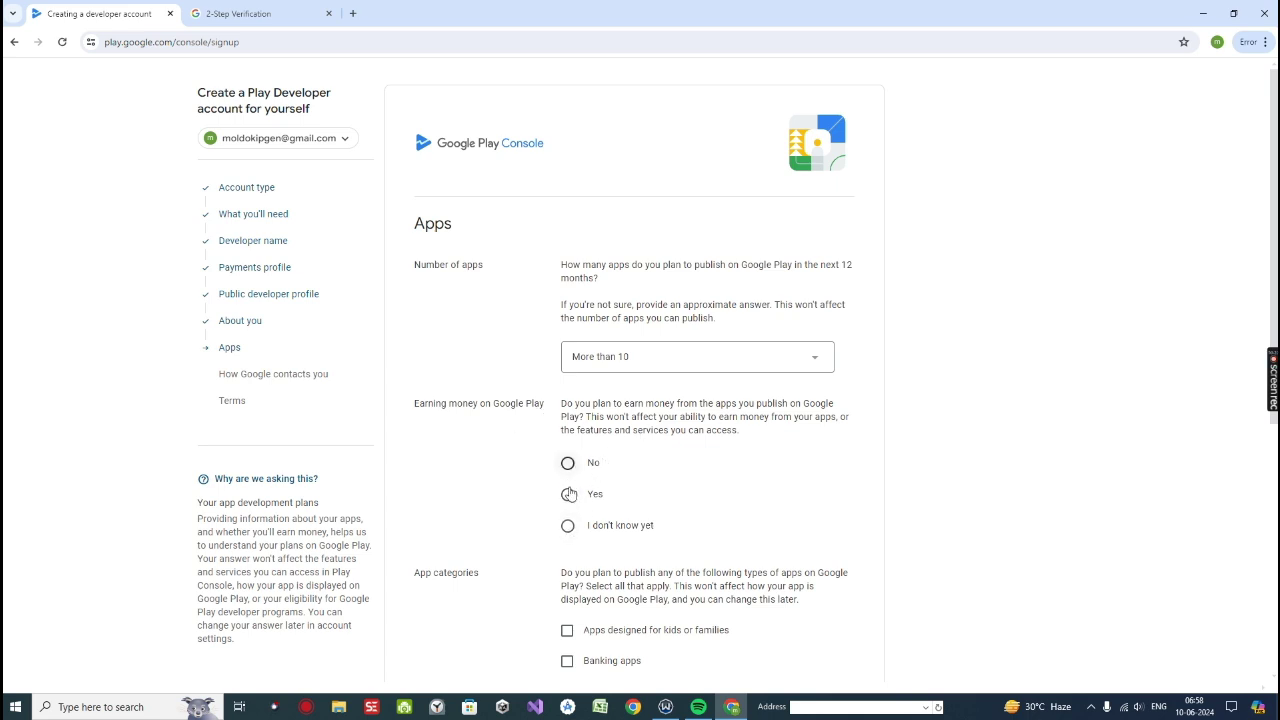
click(568, 526)
scroll(688, 500, down, 1)
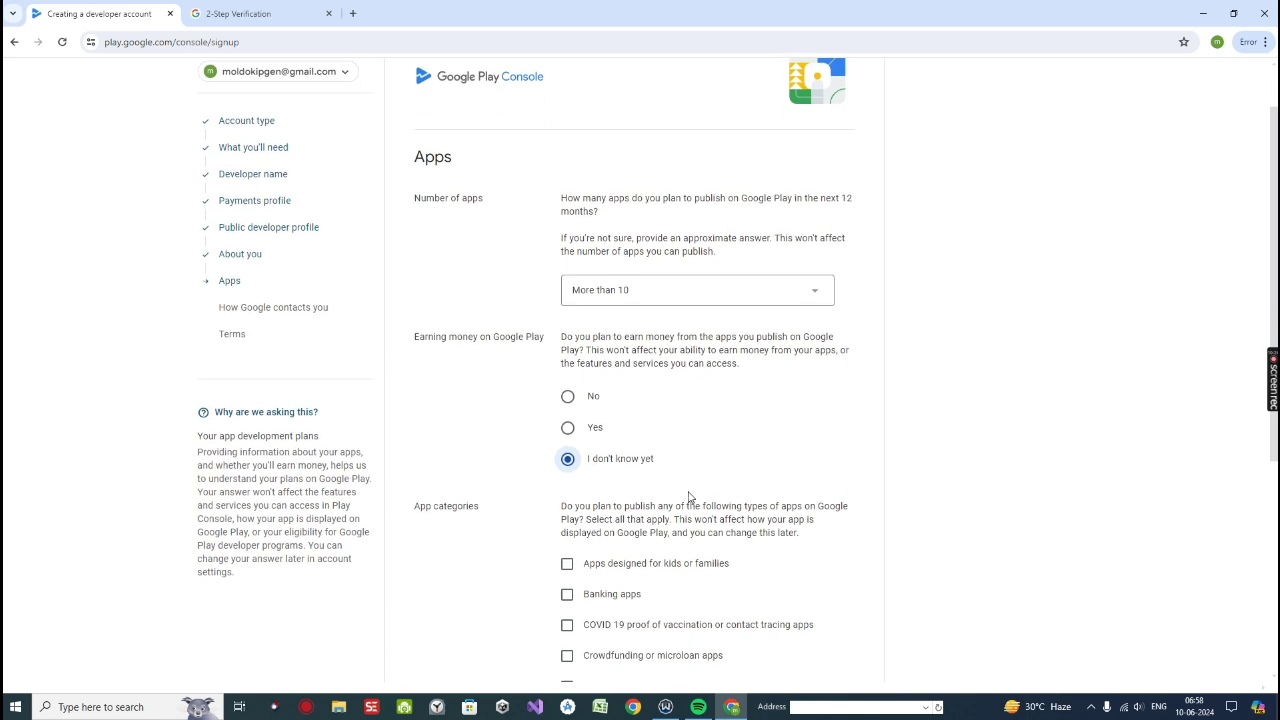
scroll(643, 440, down, 1)
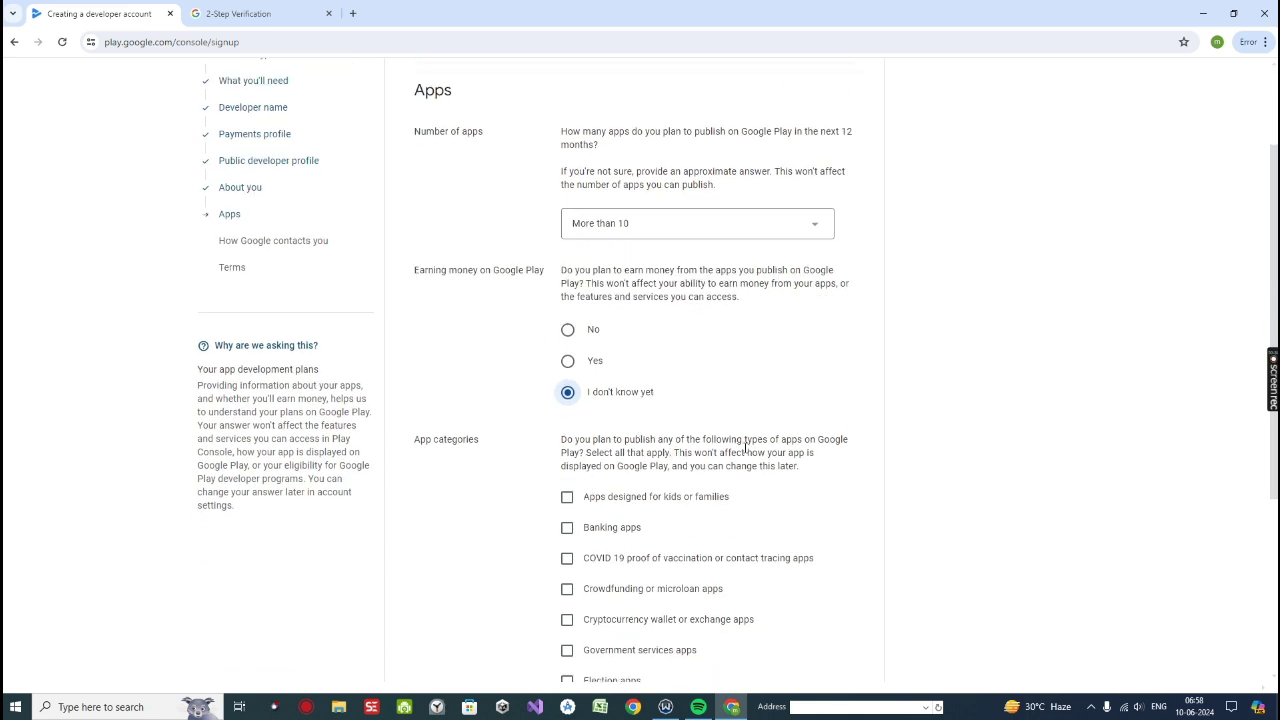
scroll(640, 490, down, 3)
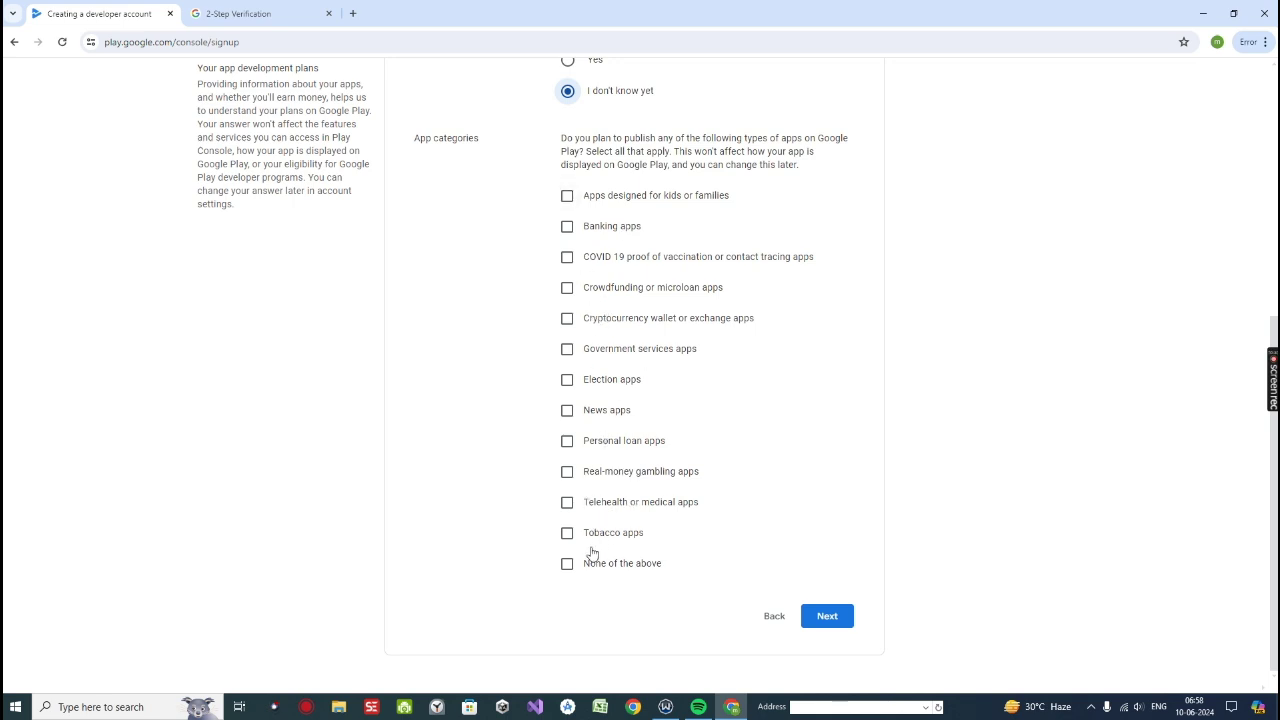
click(567, 564)
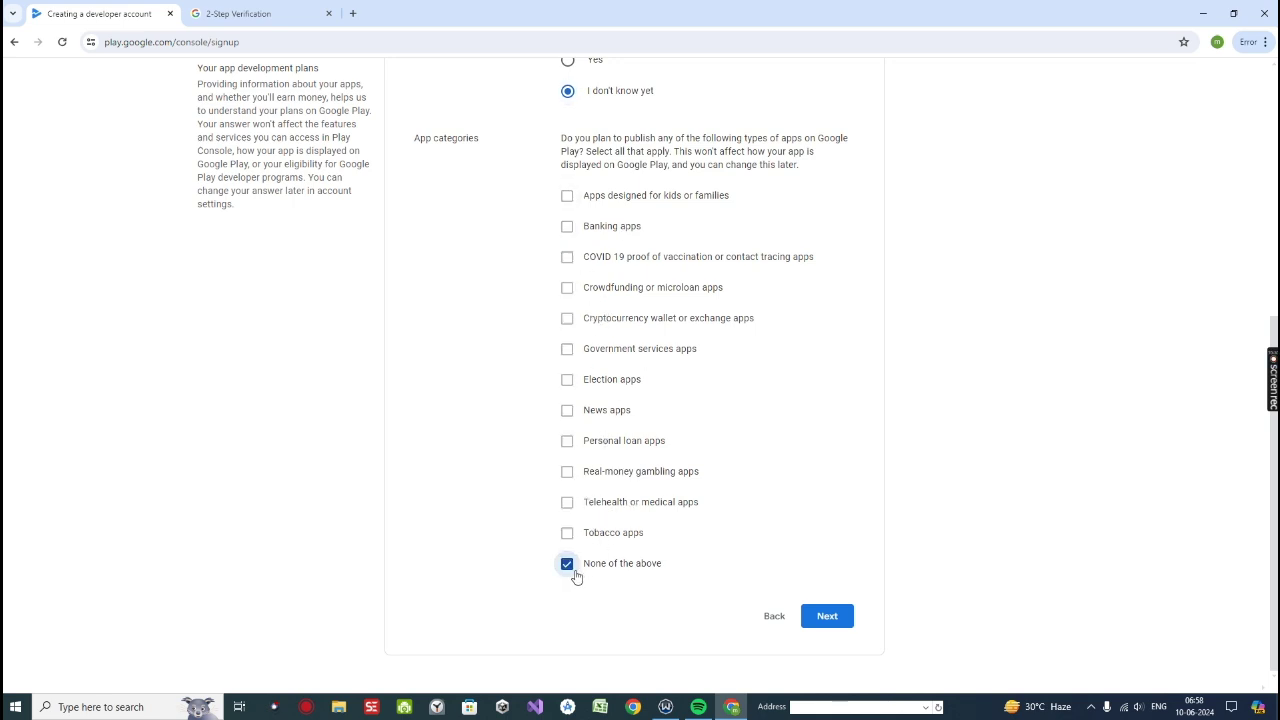
click(836, 619)
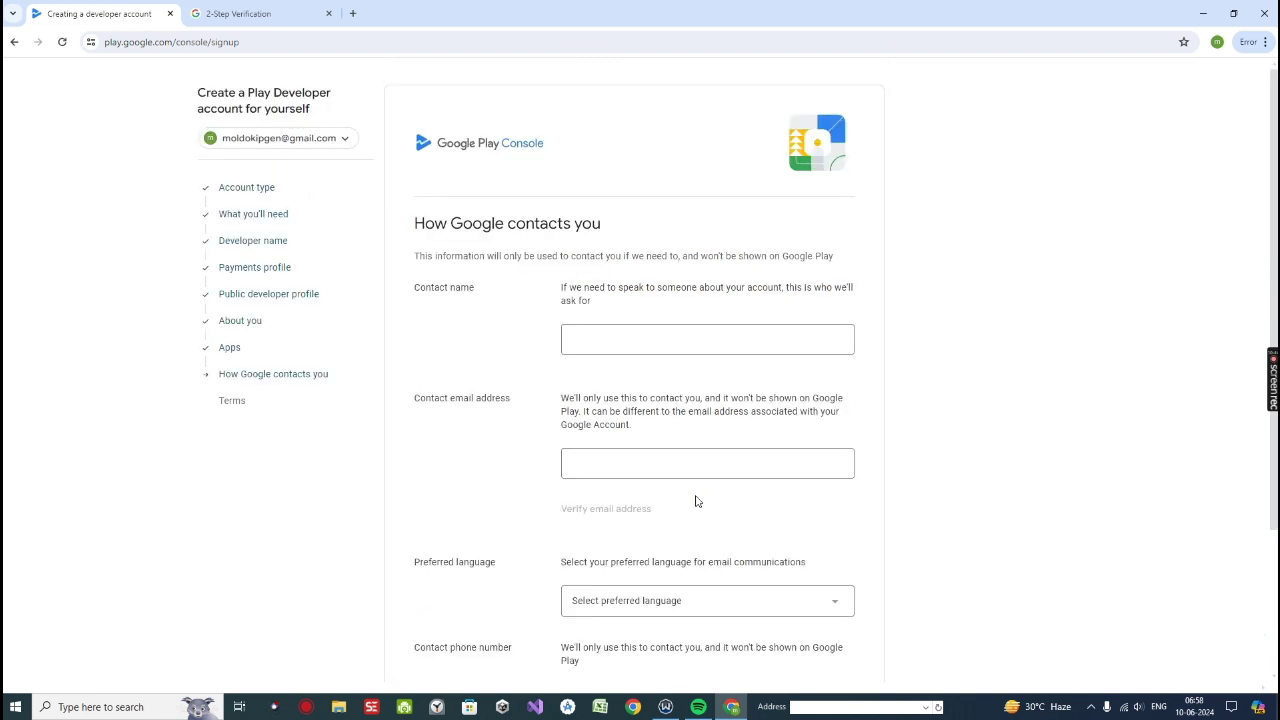
Fill in the contact's full name and contact e-mail address.
click(614, 337)
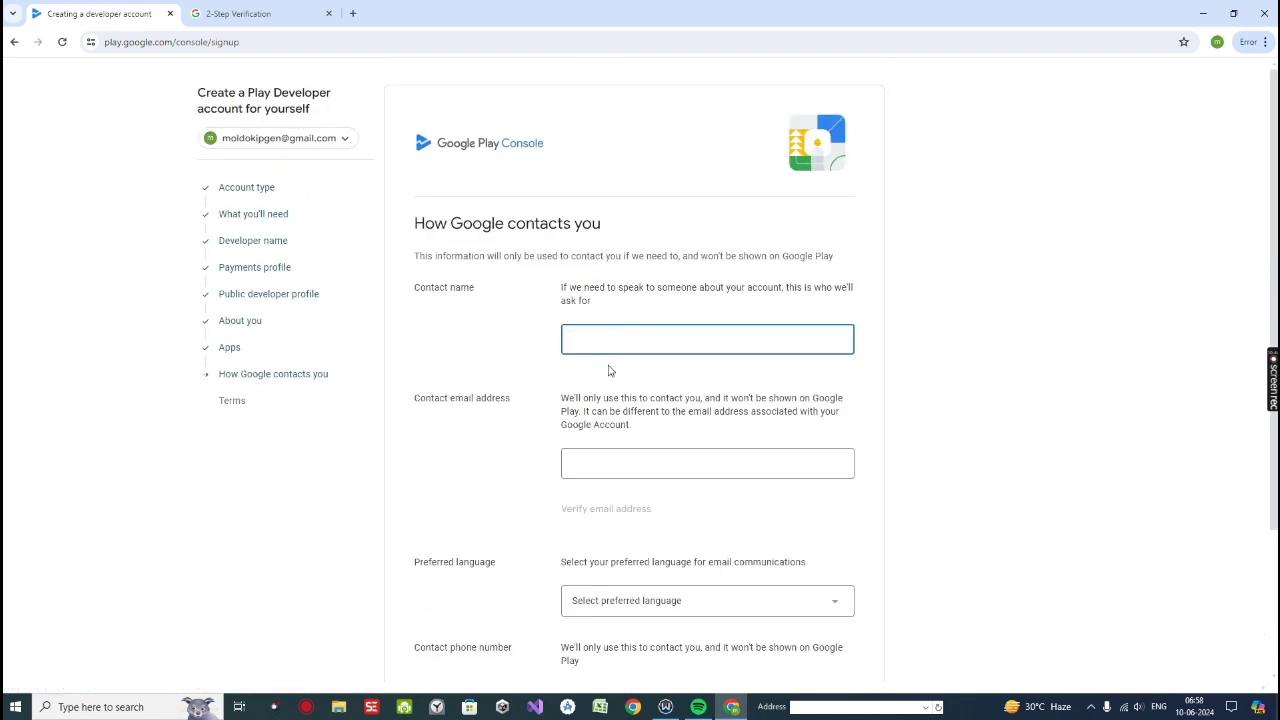
key(BackSpace)
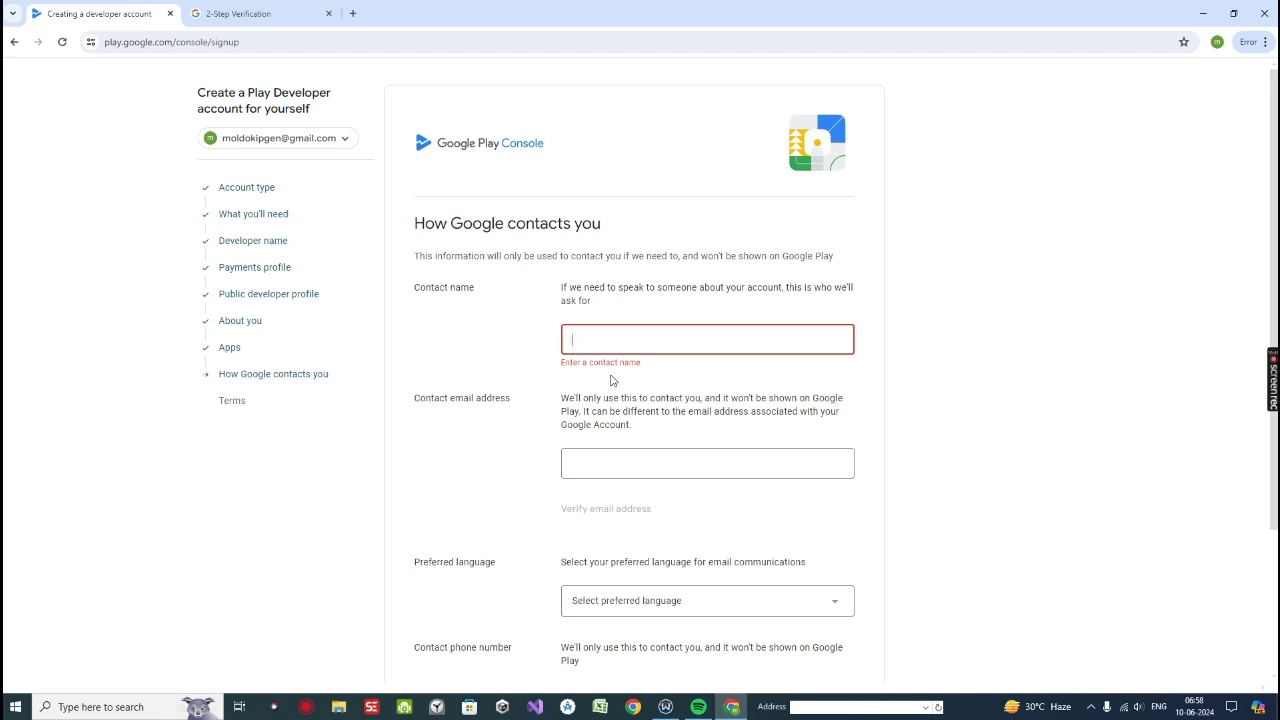
click(593, 466)
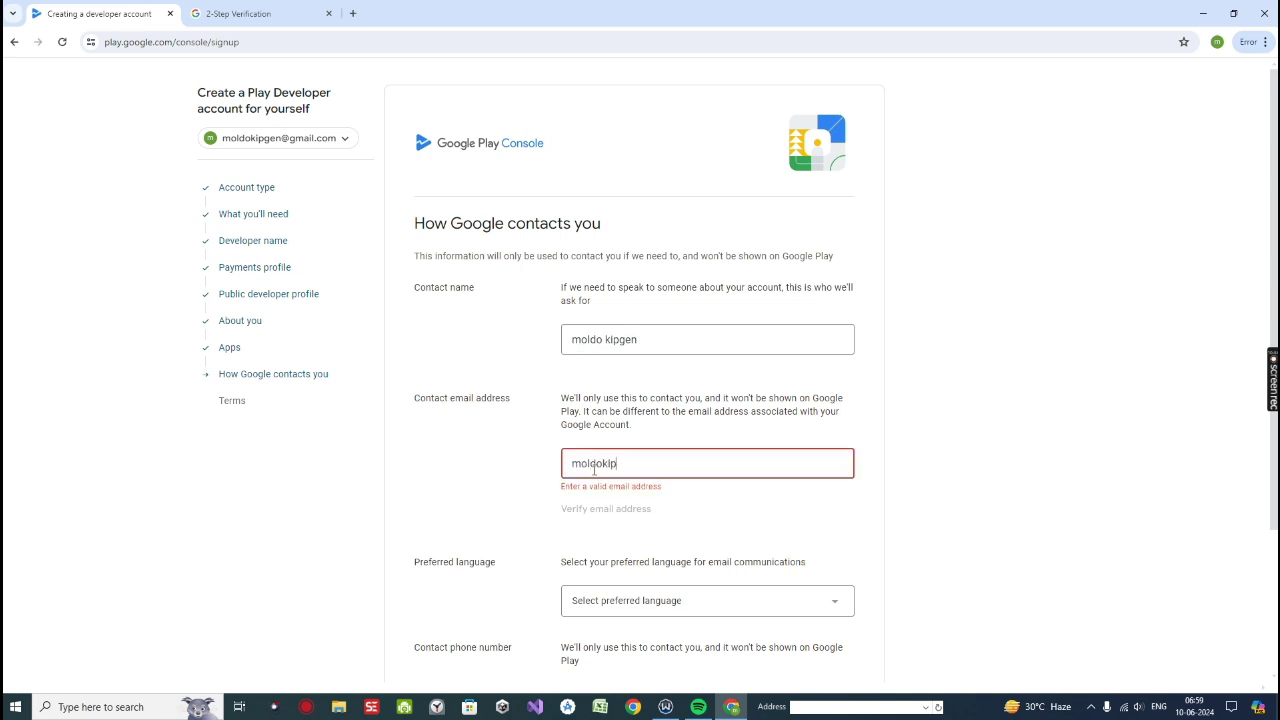
Set English as the preferred language and enter the contact phone number with country code.
scroll(703, 538, down, 3)
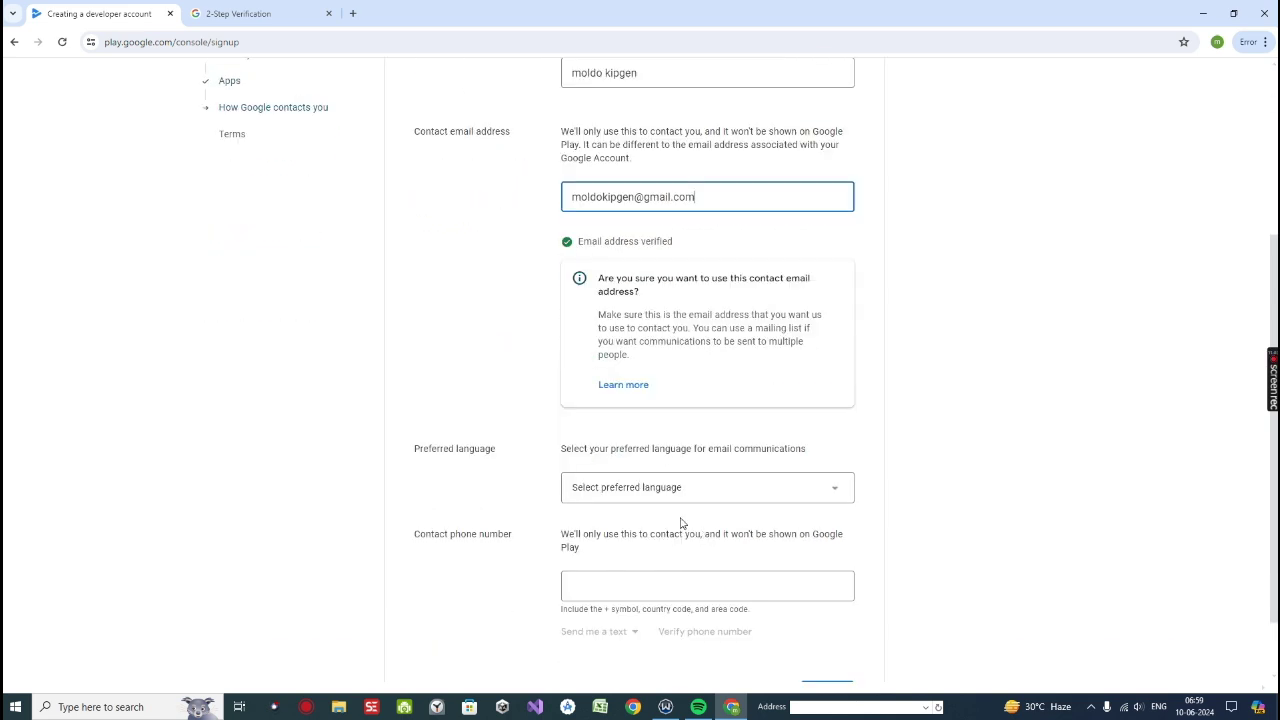
click(623, 489)
text(eng)
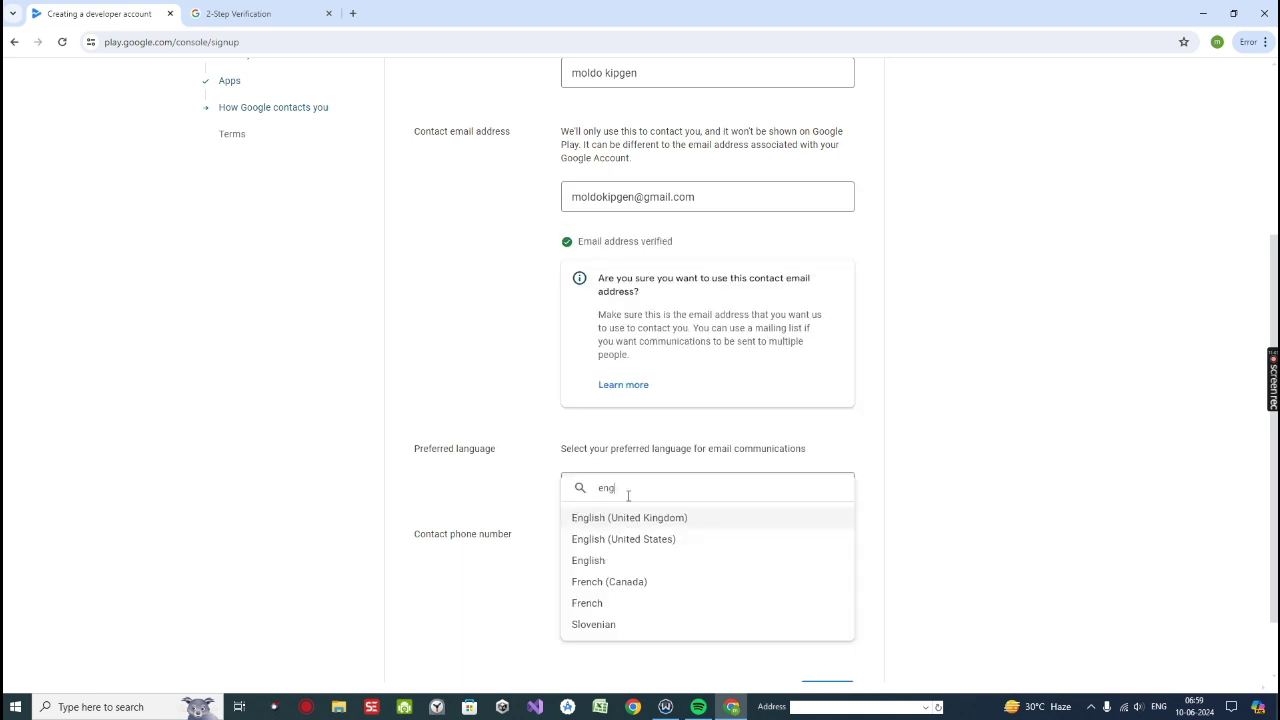
click(596, 562)
click(600, 582)
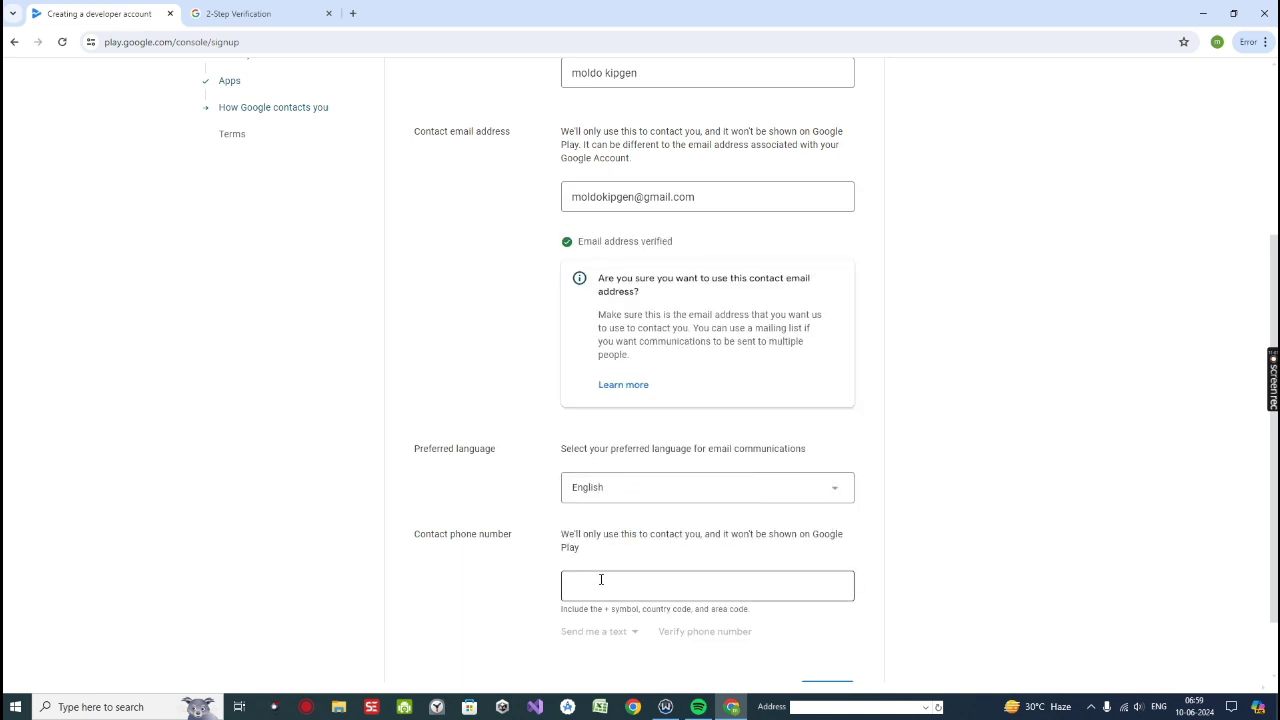
scroll(631, 563, down, 1)
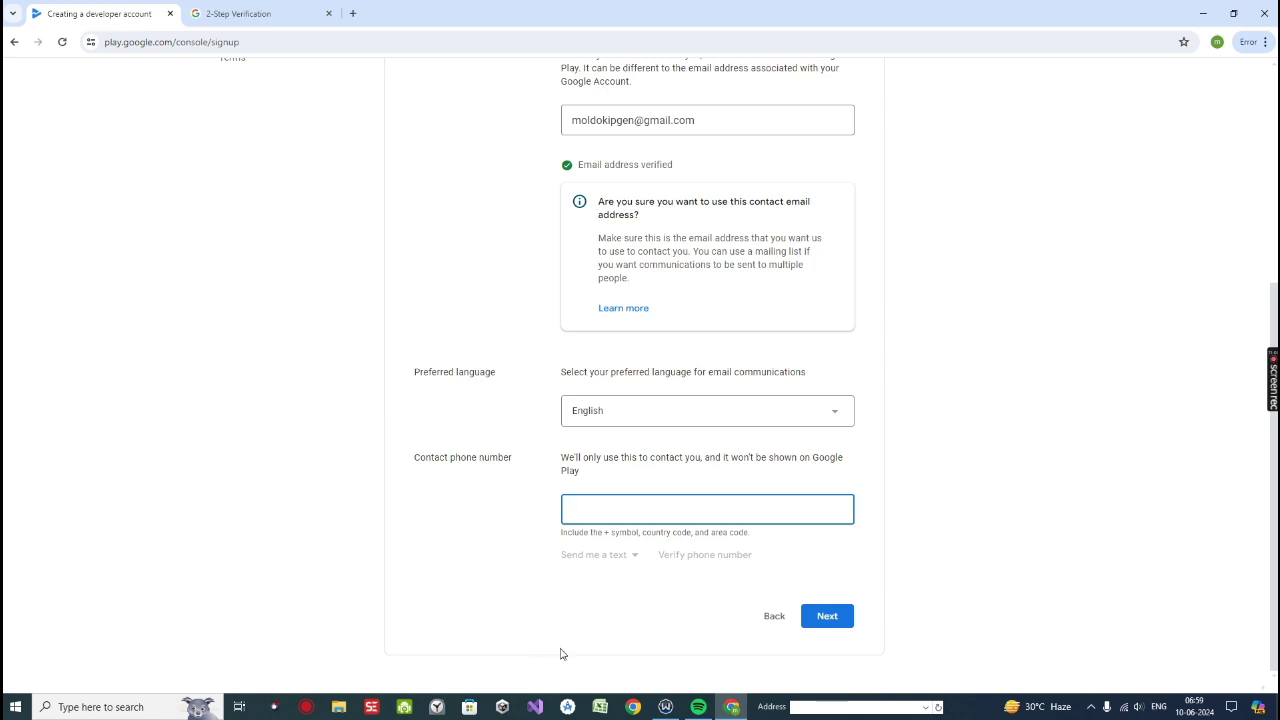
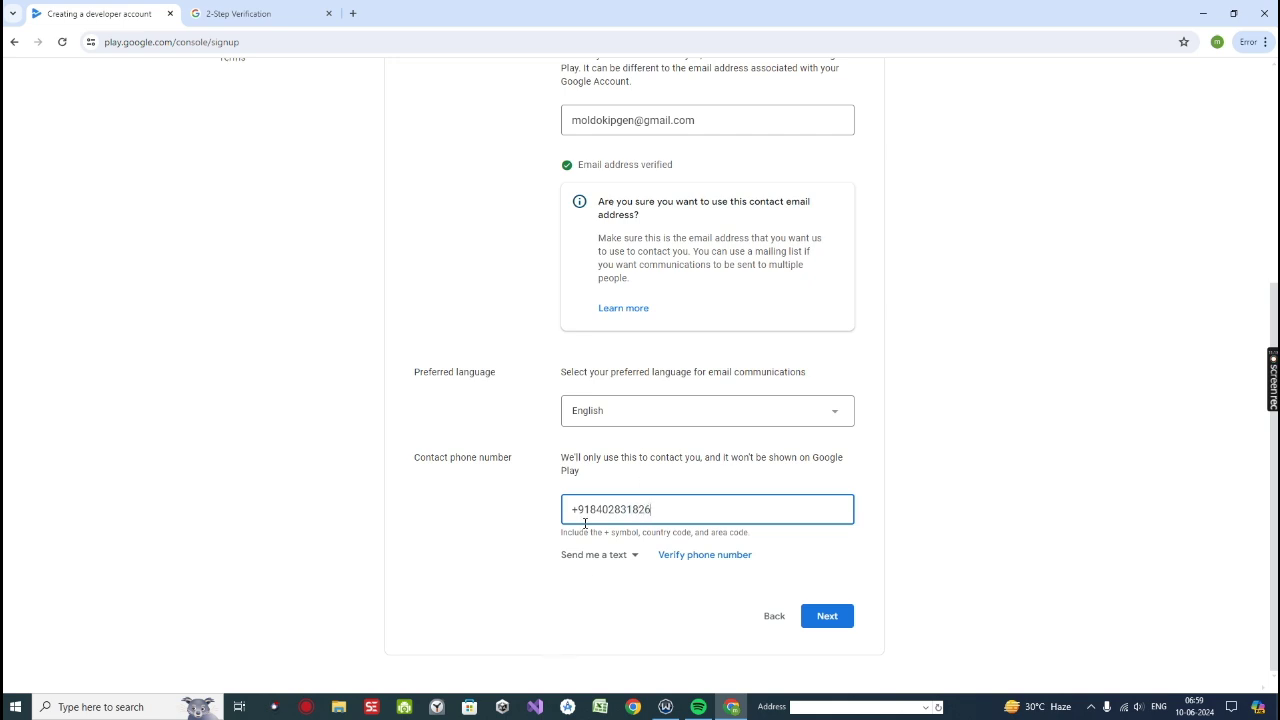
Verify the contact phone number with the texted 6-digit code and proceed to Terms.
click(710, 557)
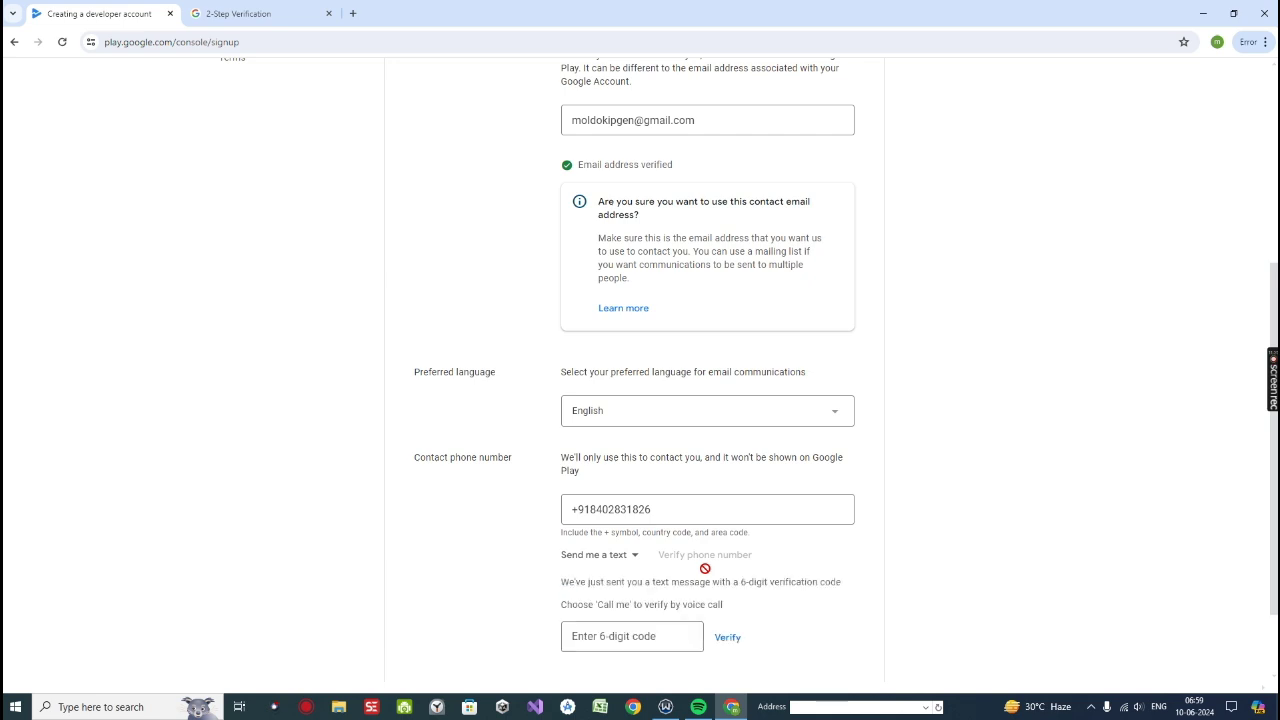
click(614, 636)
scroll(663, 558, down, 1)
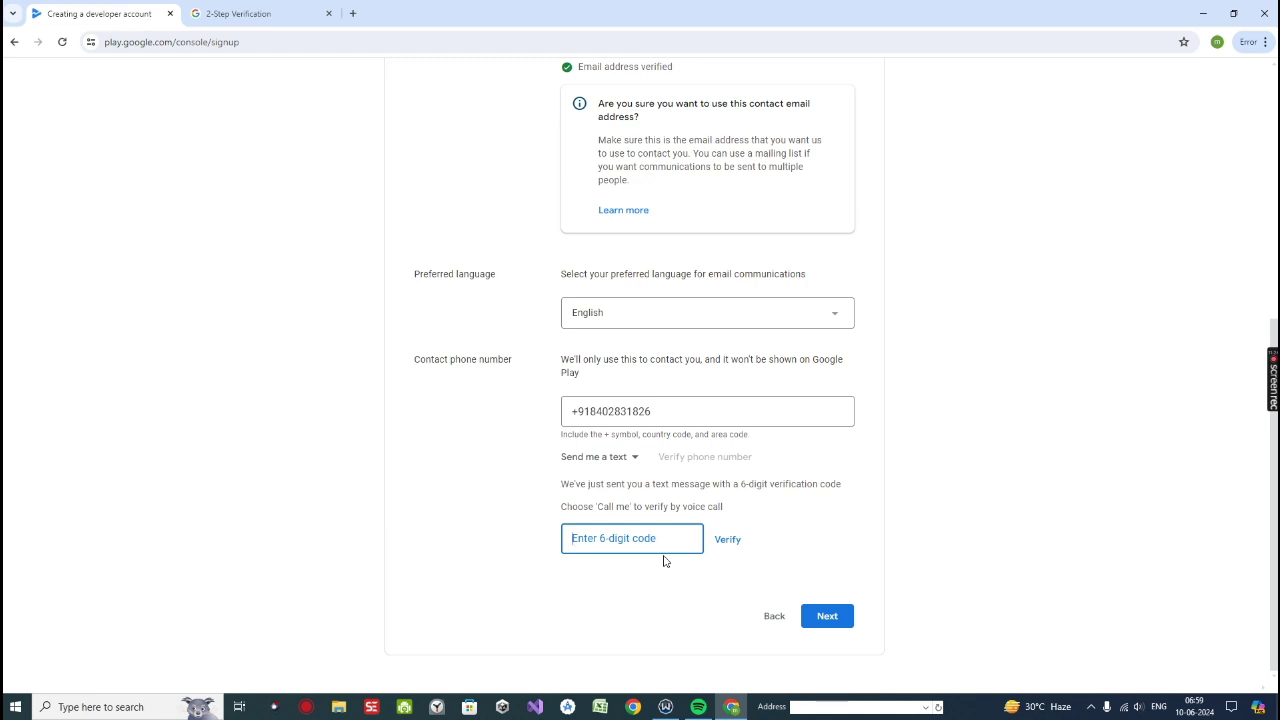
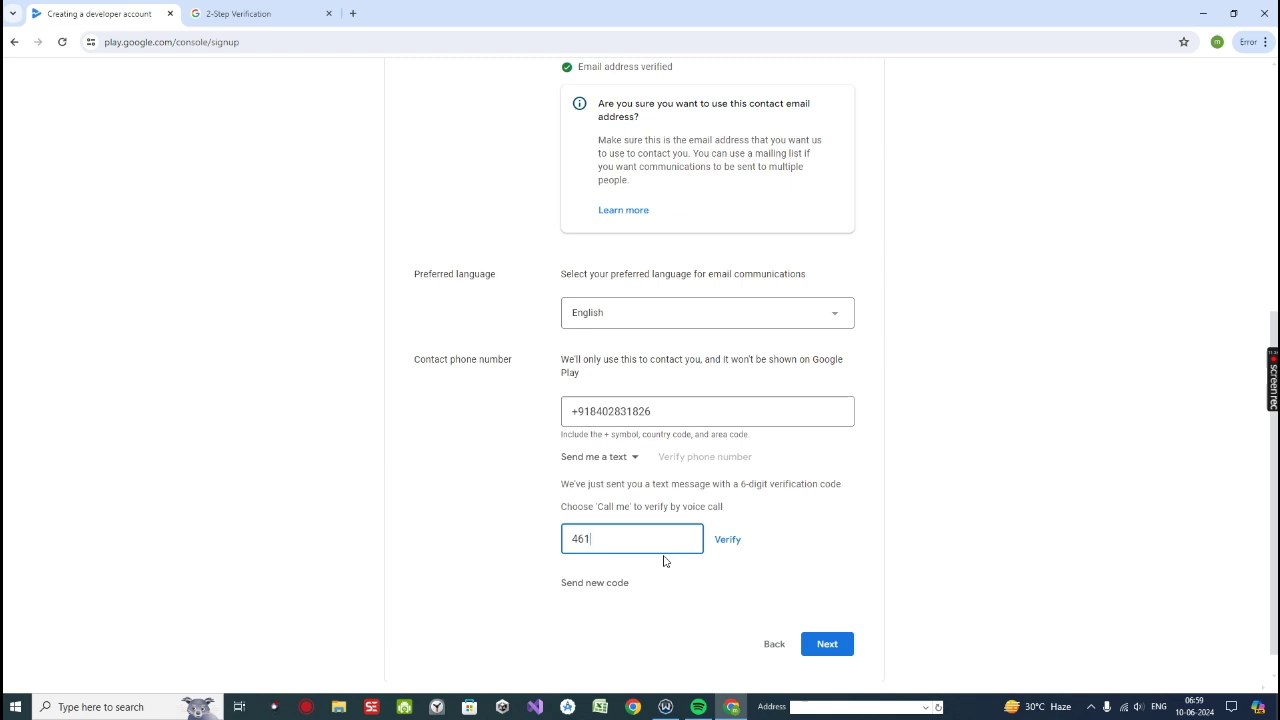
click(730, 541)
click(829, 646)
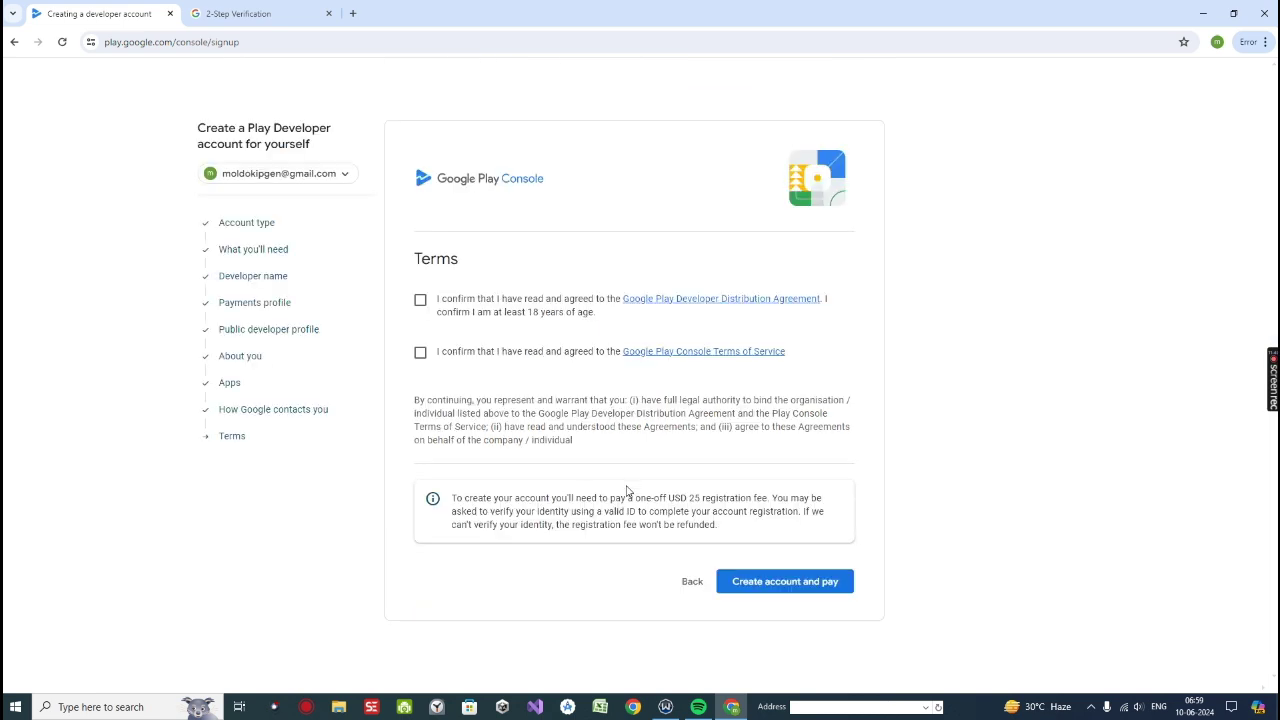
Accept the Developer Distribution Agreement and Play Console Terms of Service, then create the account and pay.
click(420, 299)
click(421, 352)
click(805, 585)
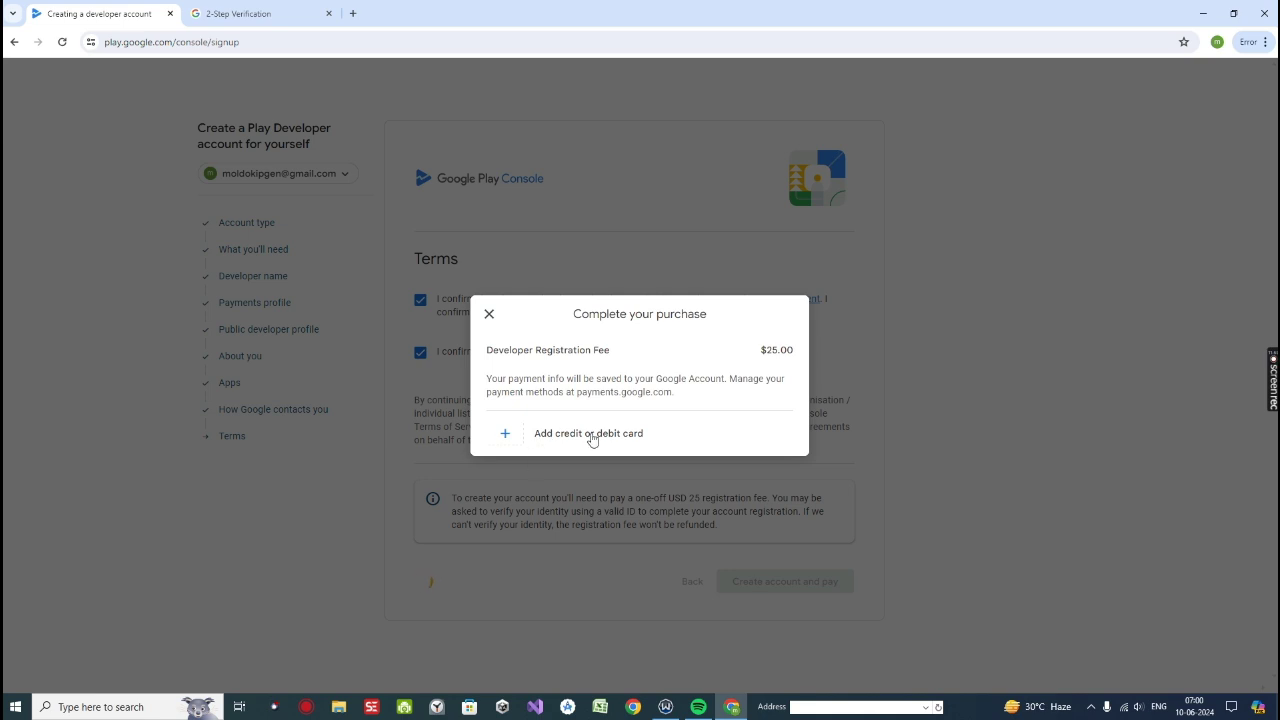
Open the payment card form and move through its number, expiry, security code and name fields.
click(591, 437)
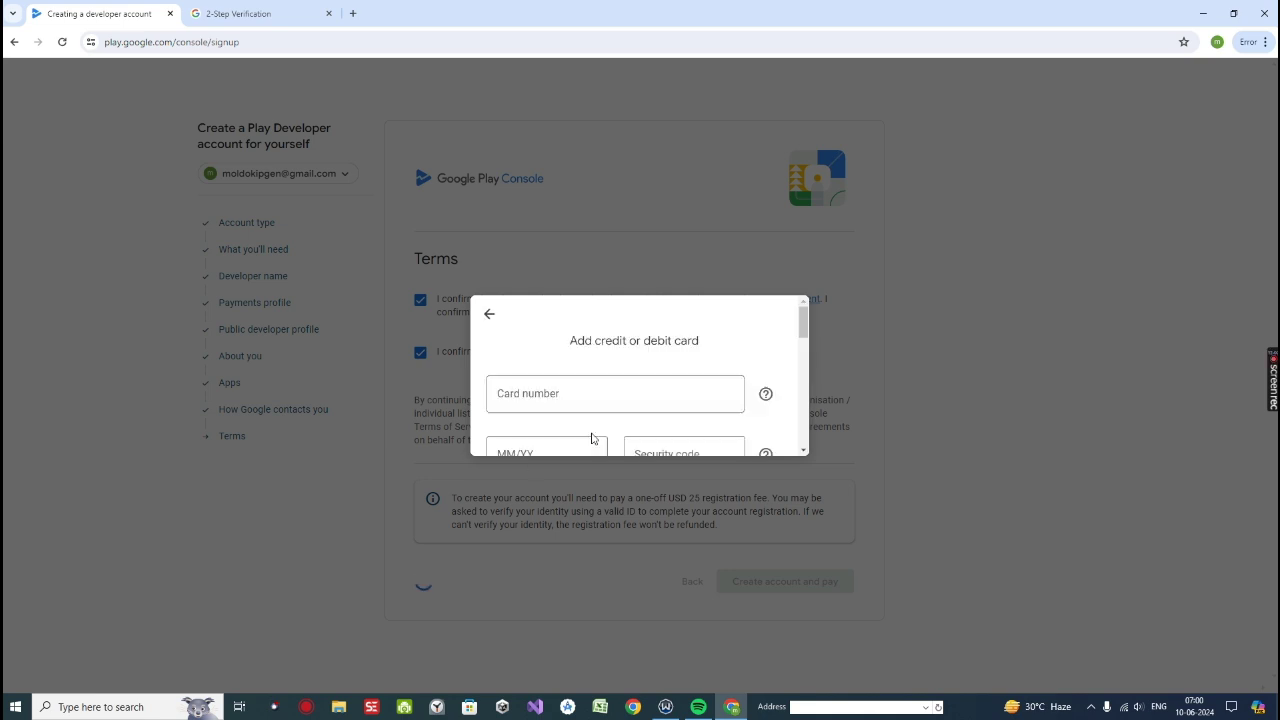
click(540, 165)
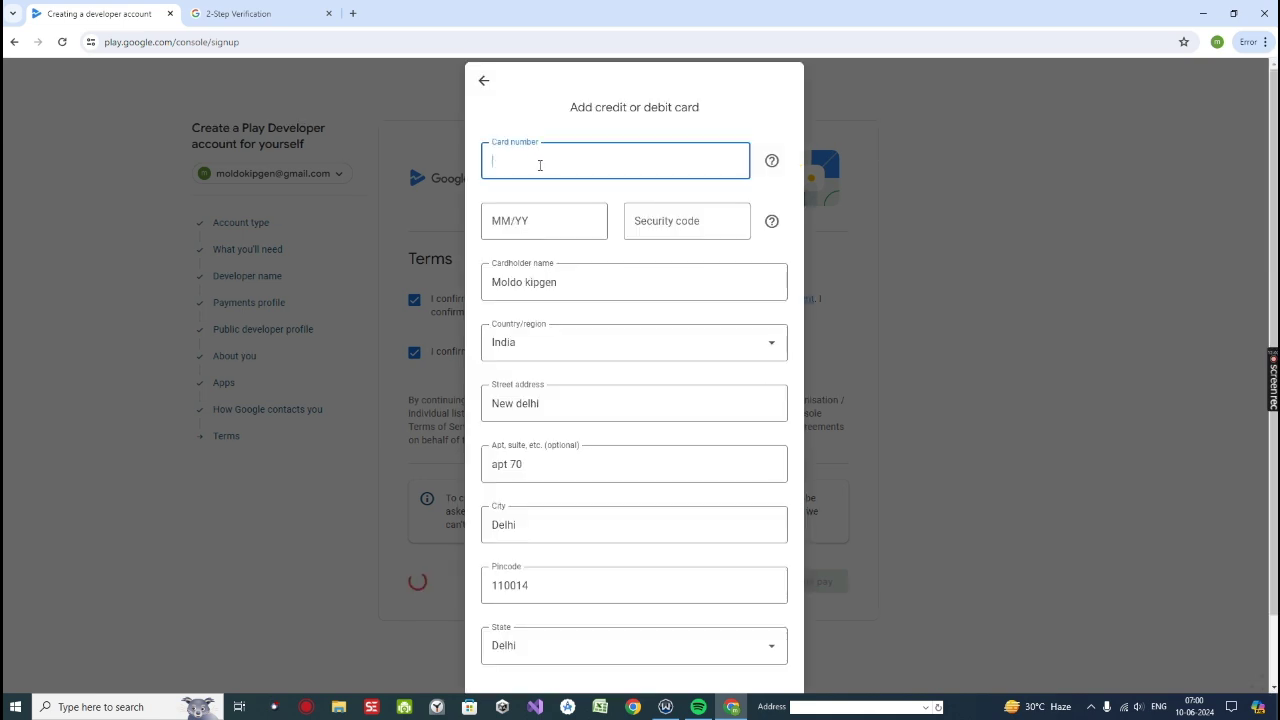
click(505, 225)
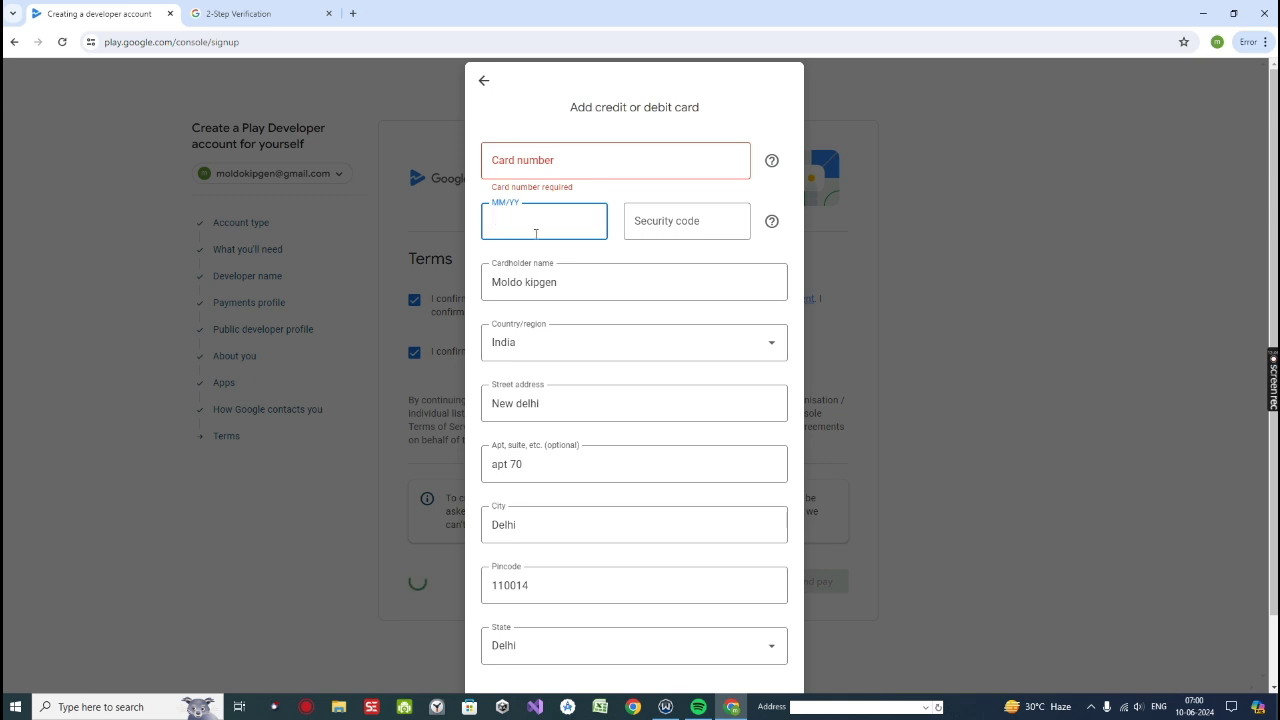
click(675, 218)
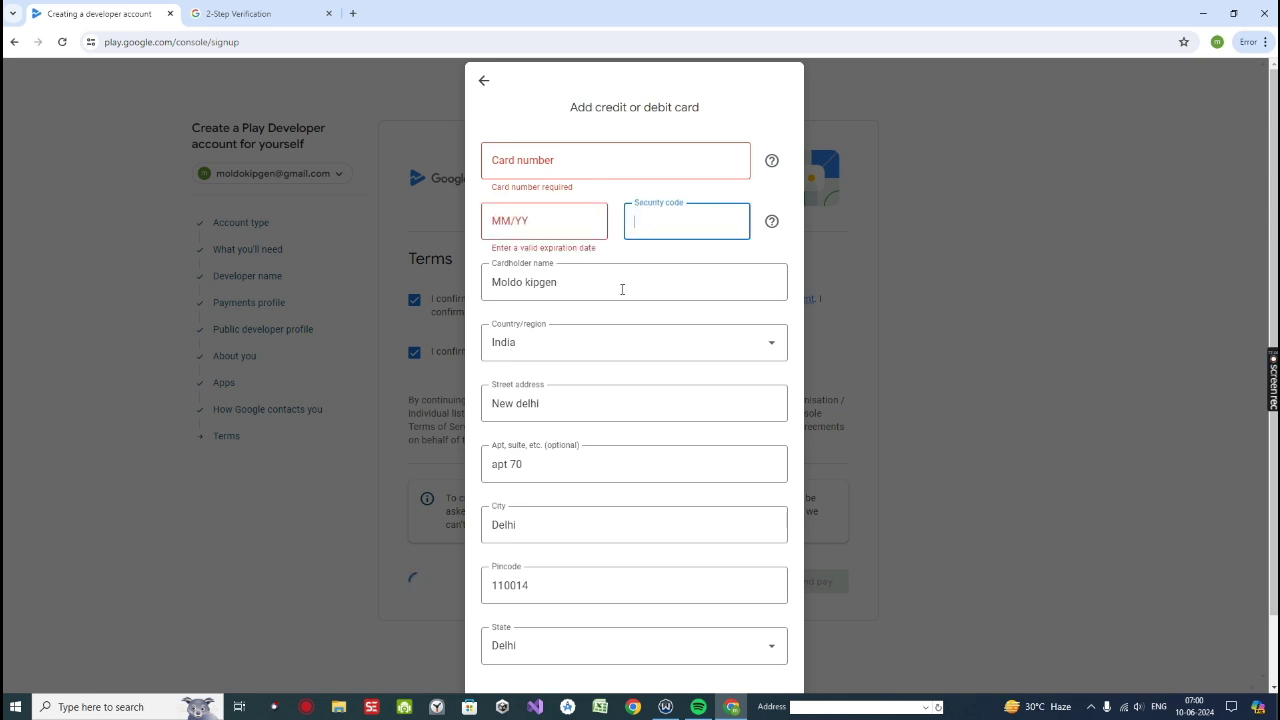
click(566, 283)
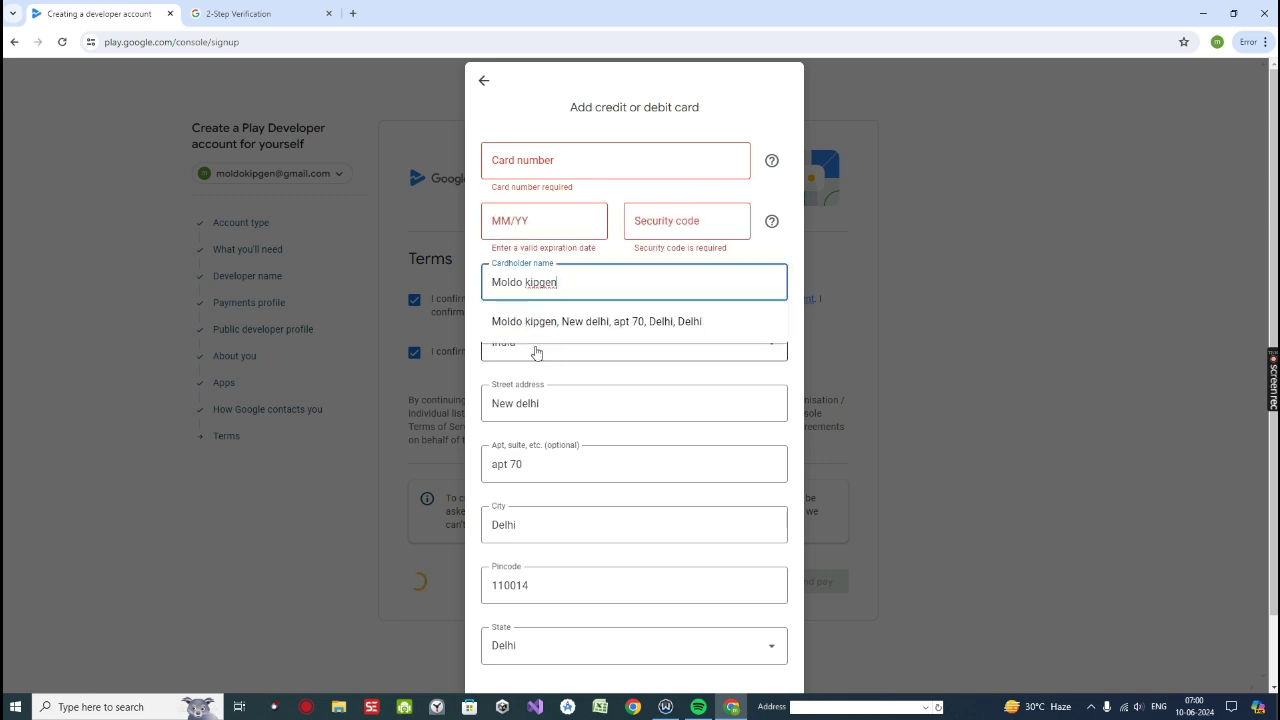
scroll(556, 490, down, 1)
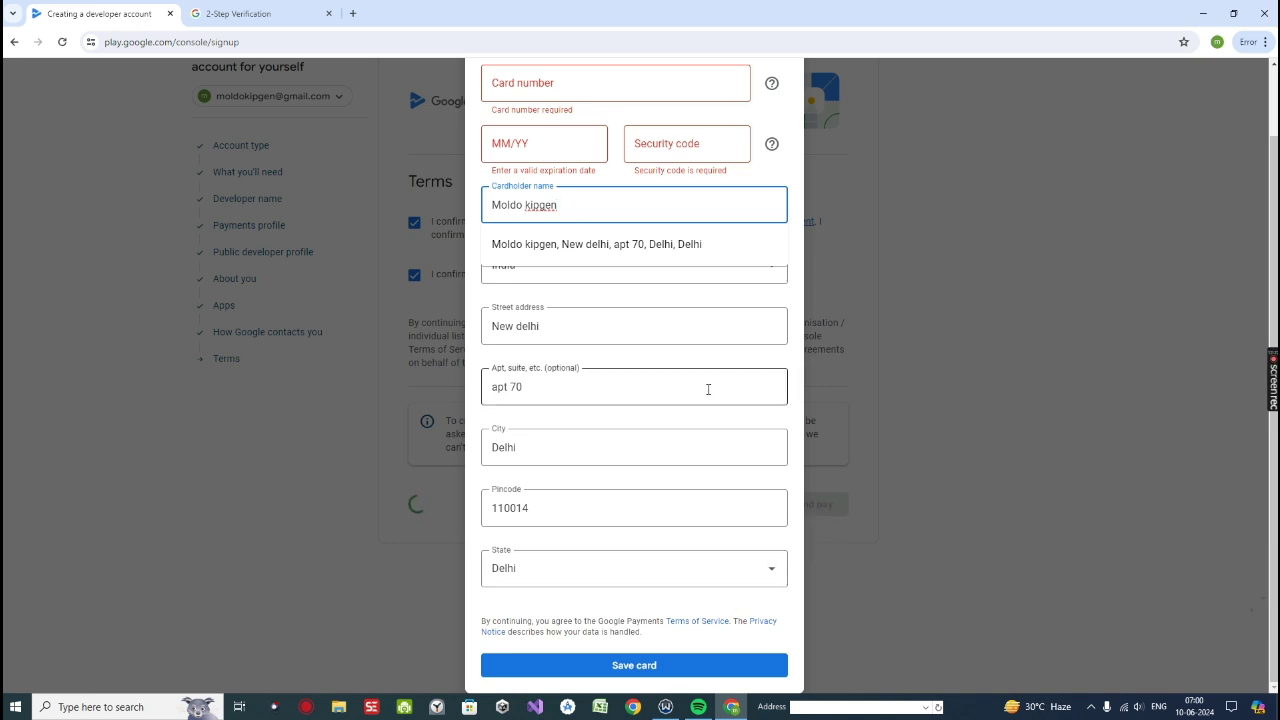
Abandon the card form and close the purchase window without paying.
click(556, 130)
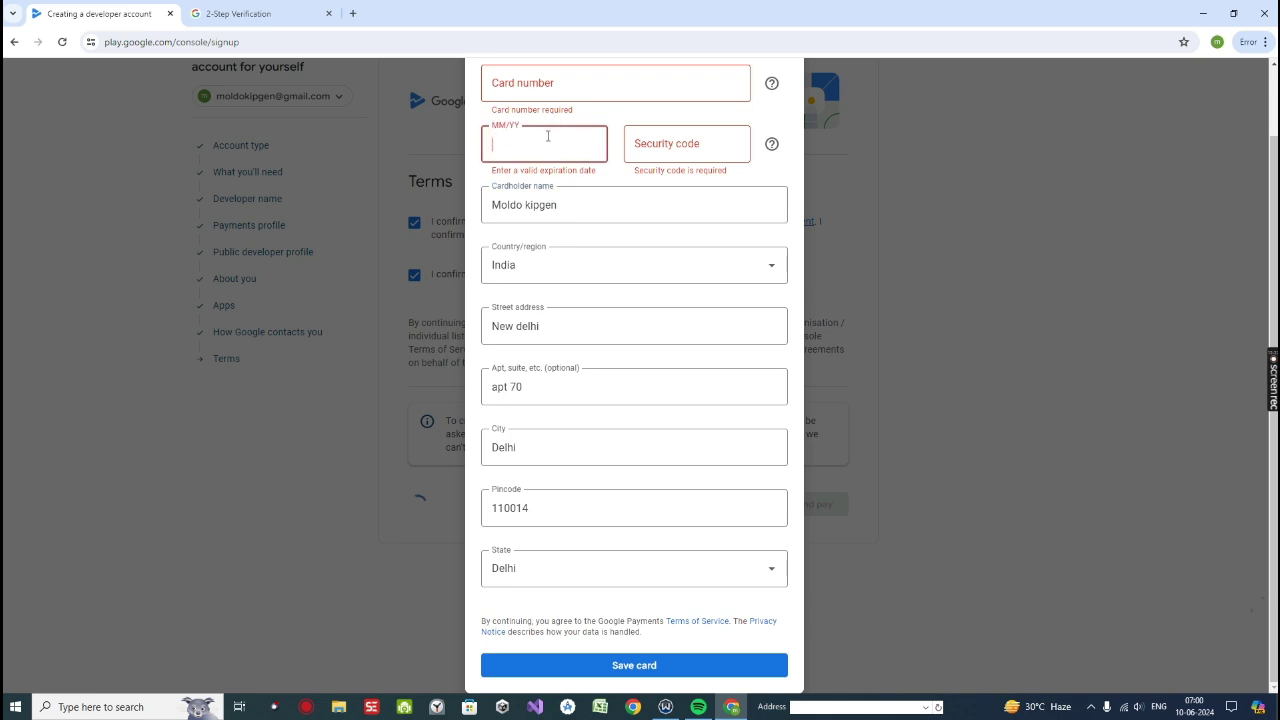
scroll(525, 136, up, 2)
click(541, 166)
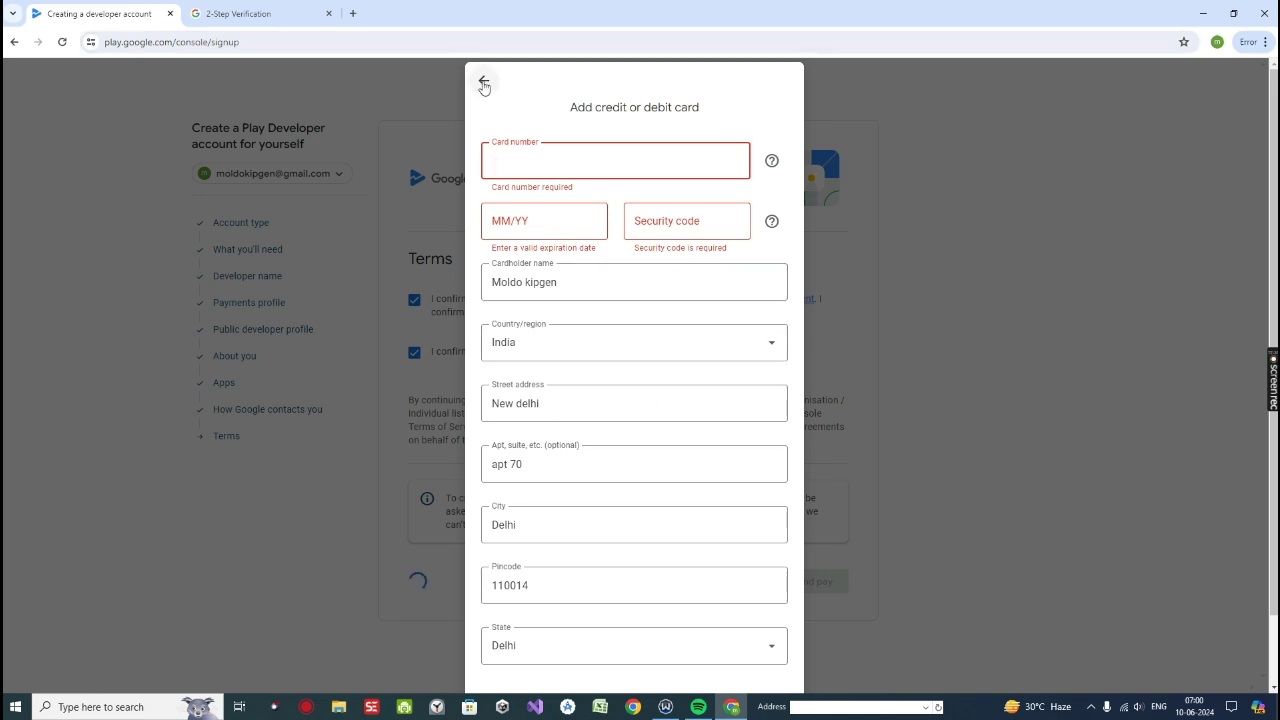
click(483, 83)
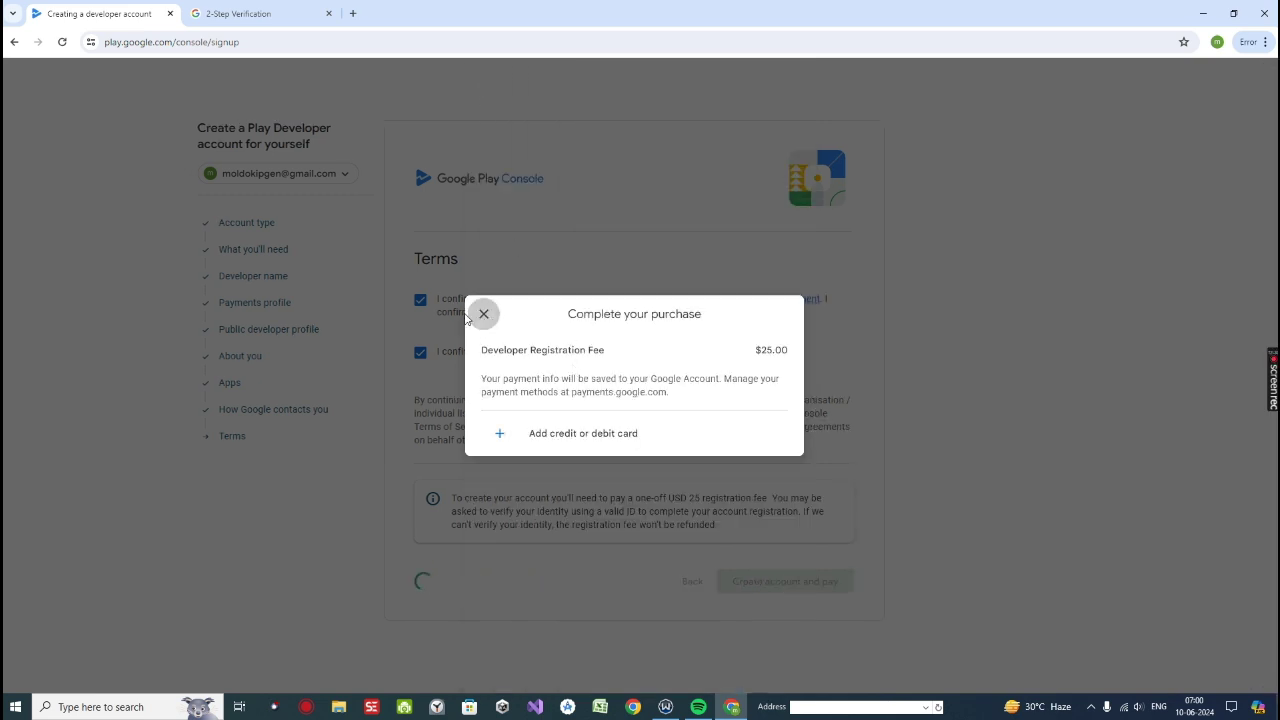
click(482, 315)
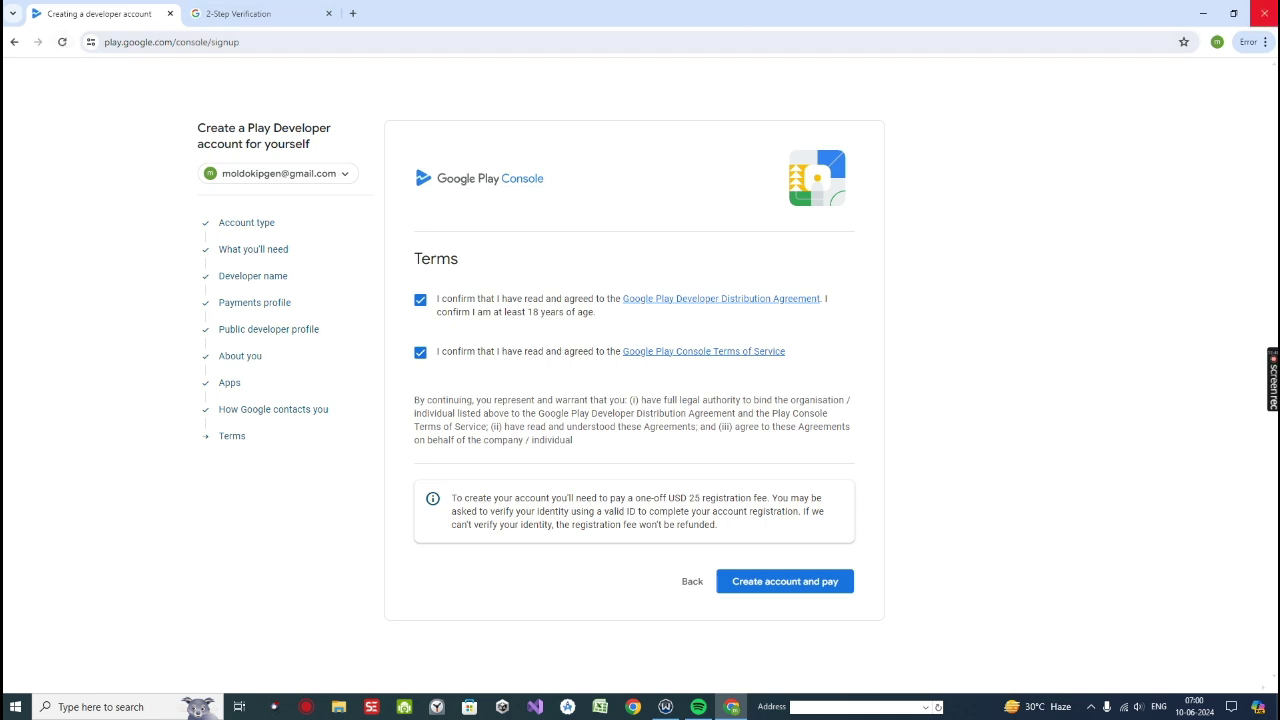
Switch Chrome to a different browser profile.
click(1250, 44)
click(1217, 42)
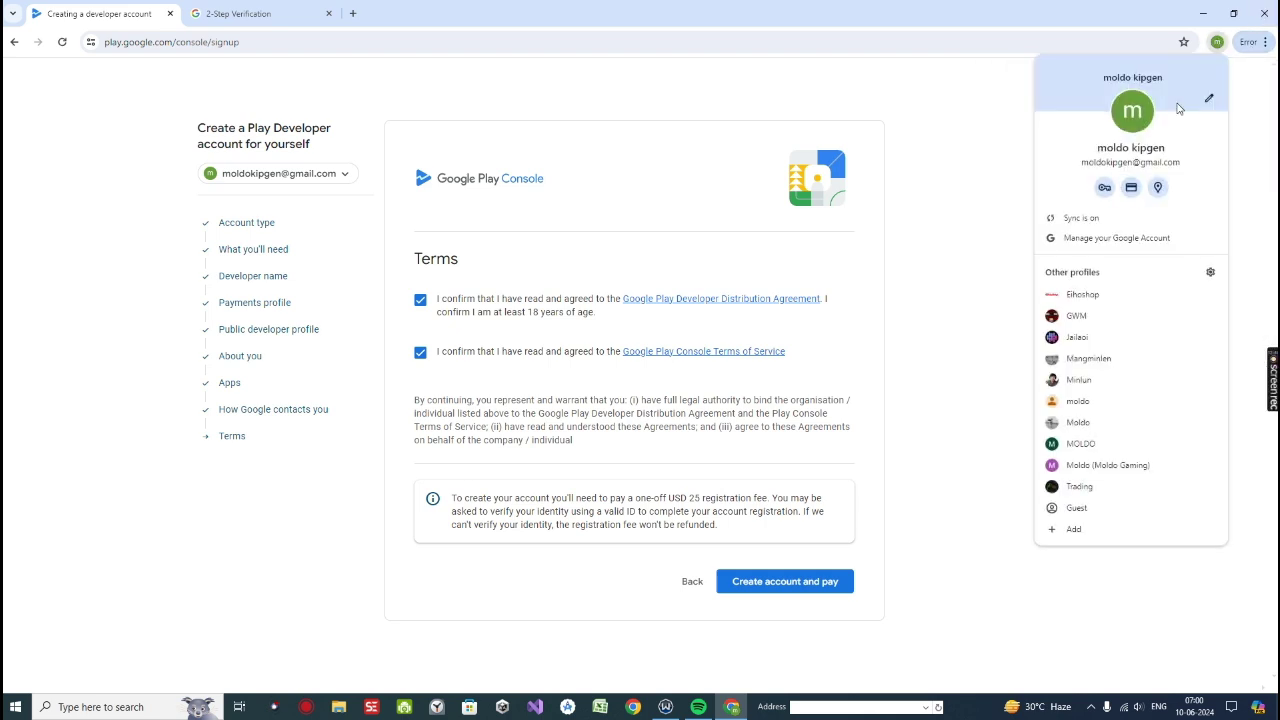
click(1105, 466)
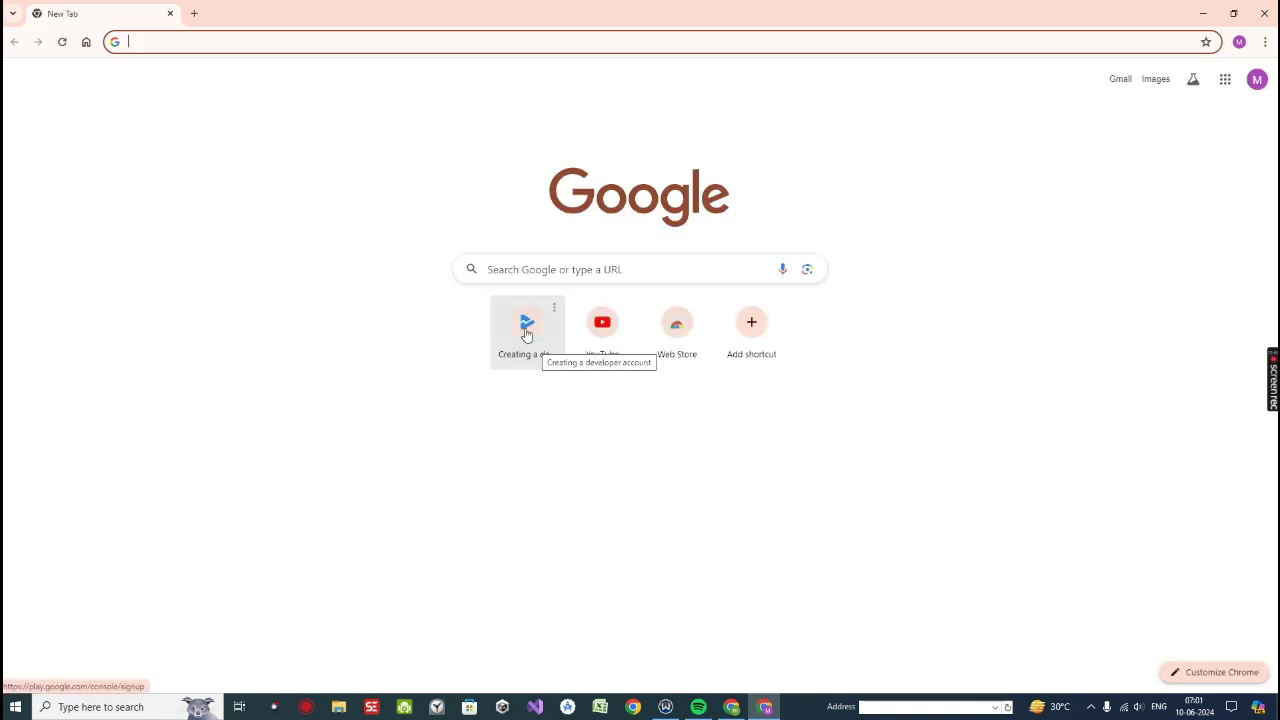
Open Gmail in a second tab, reload the developer signup page, and view the inbox.
click(194, 14)
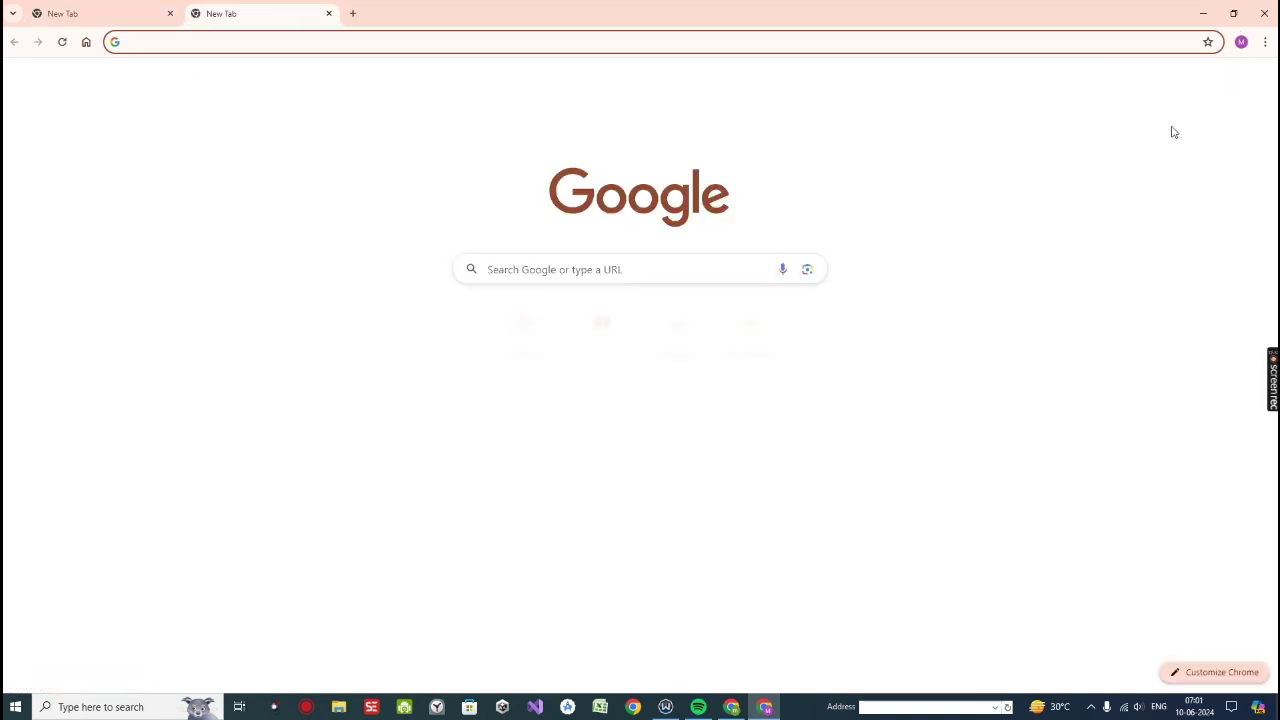
click(1119, 80)
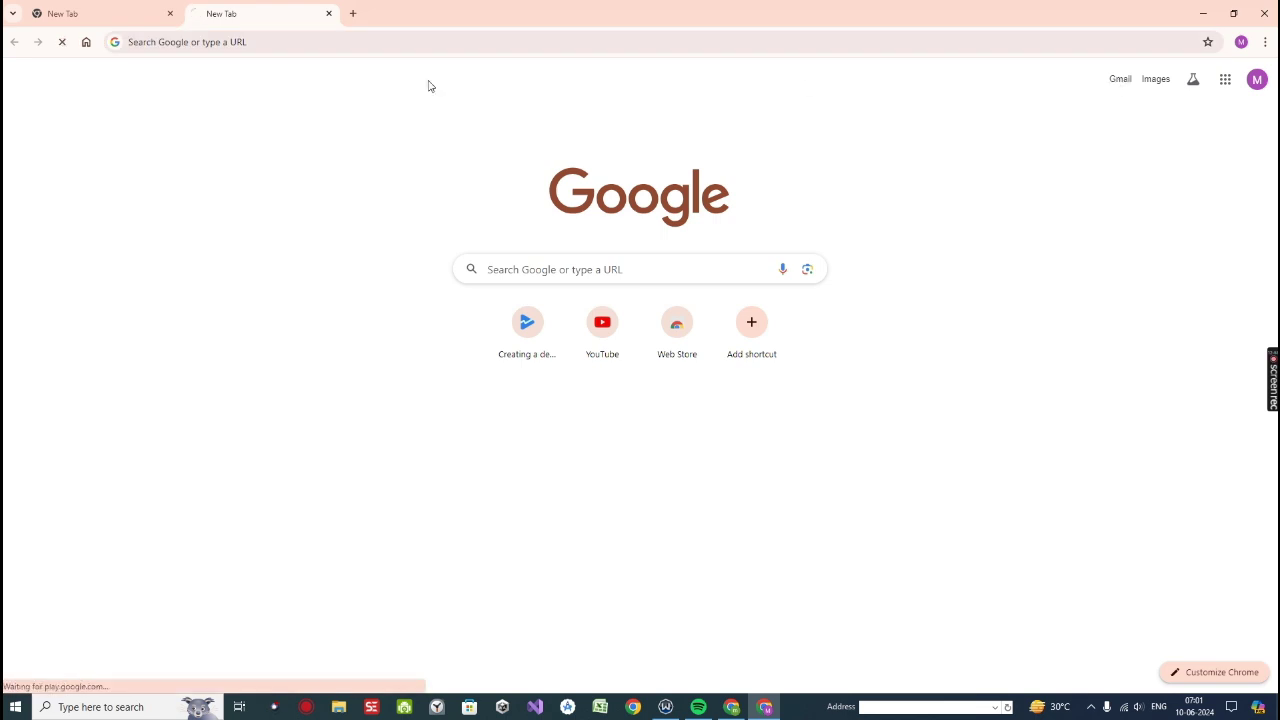
click(80, 16)
click(530, 345)
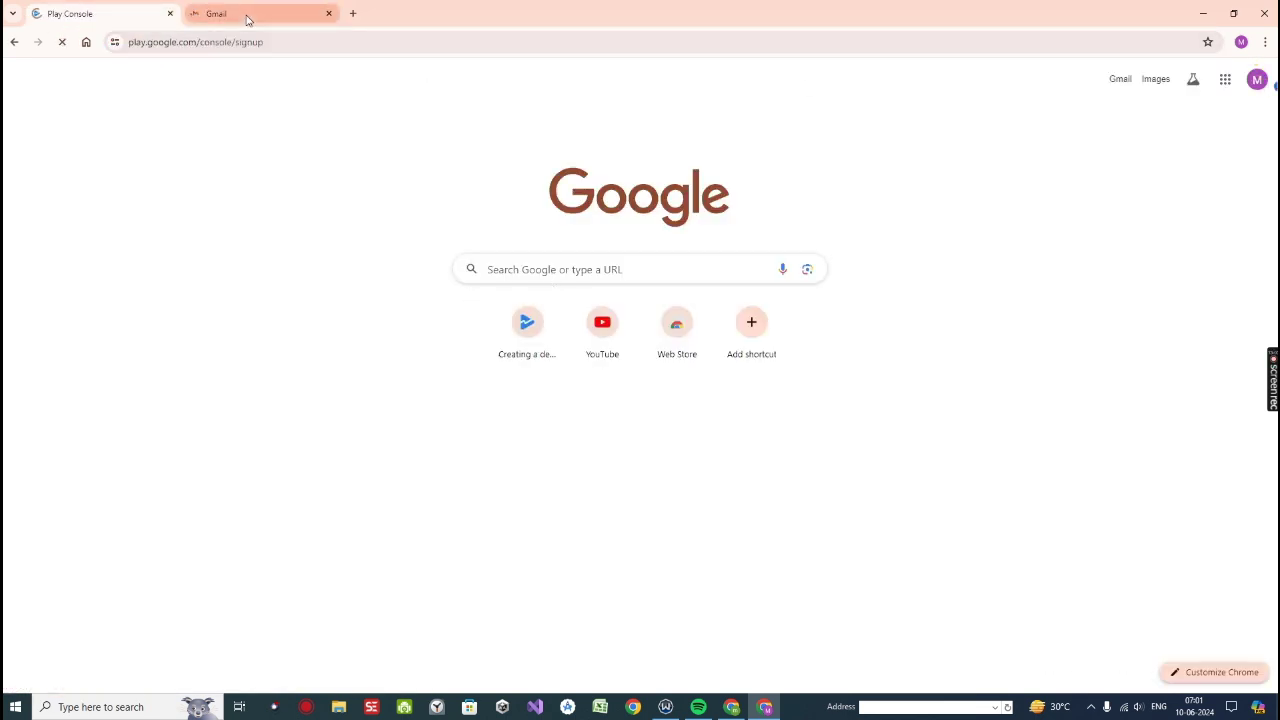
click(249, 14)
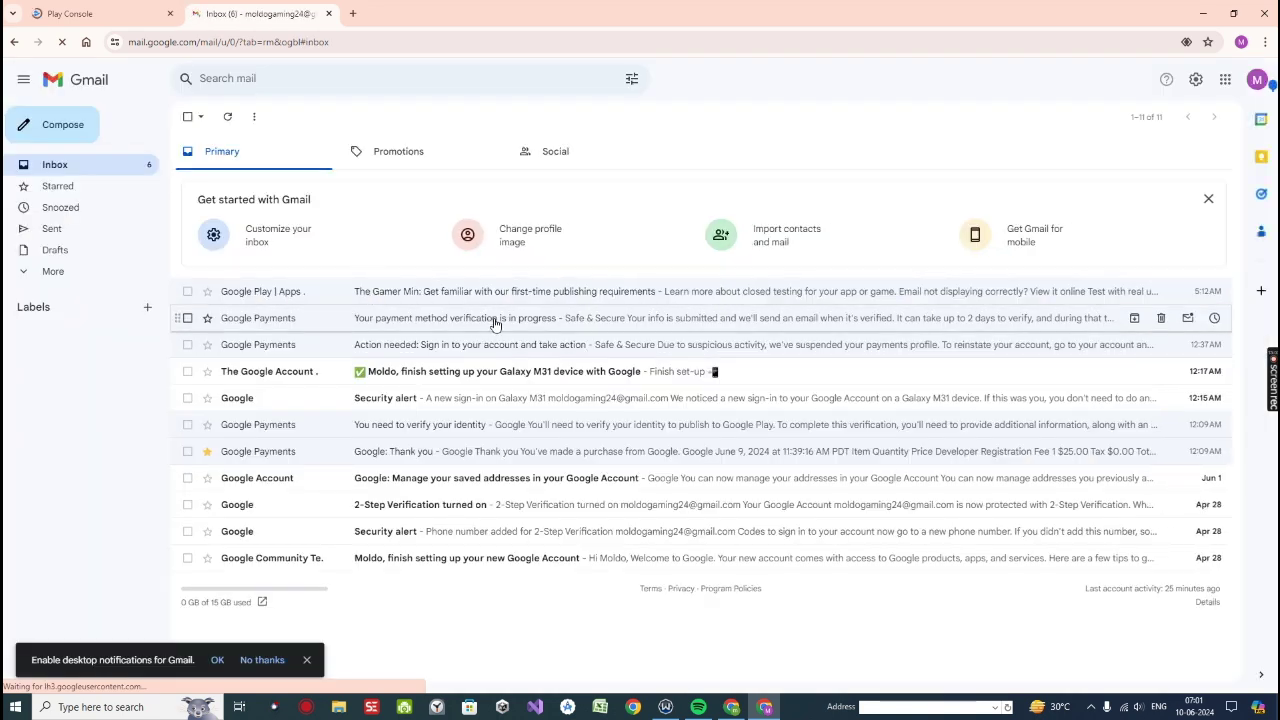
click(440, 323)
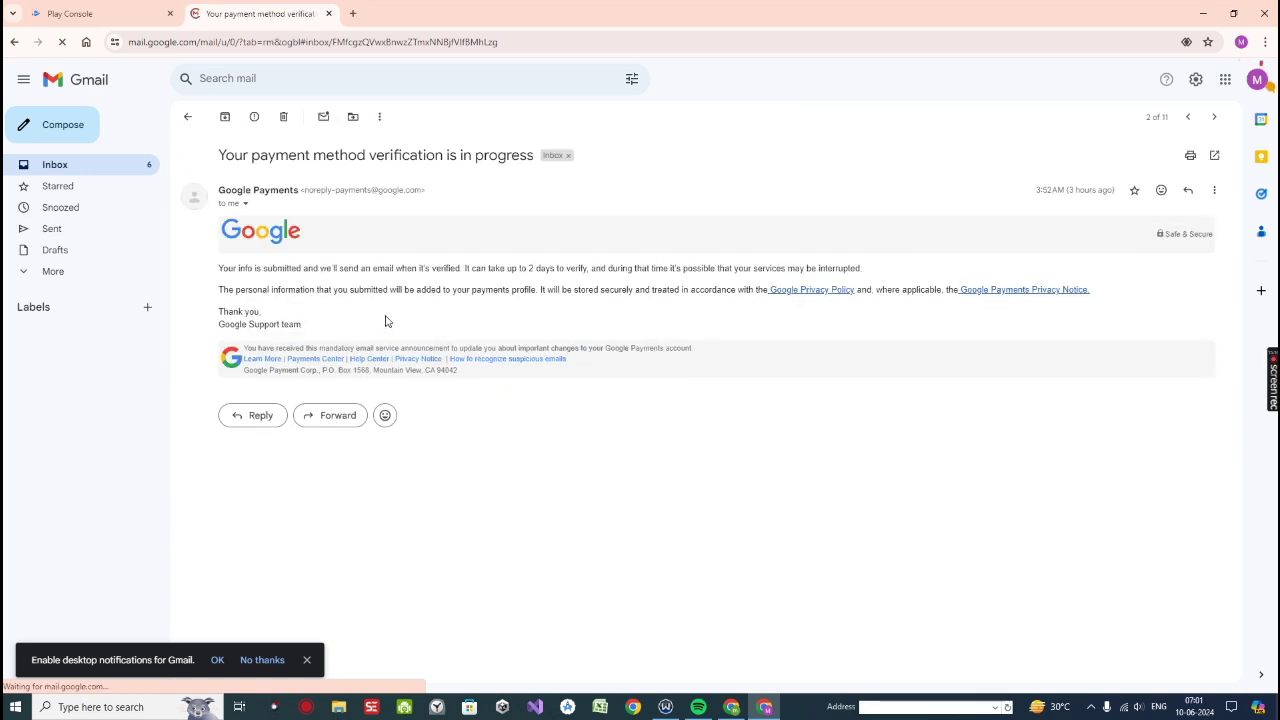
click(188, 117)
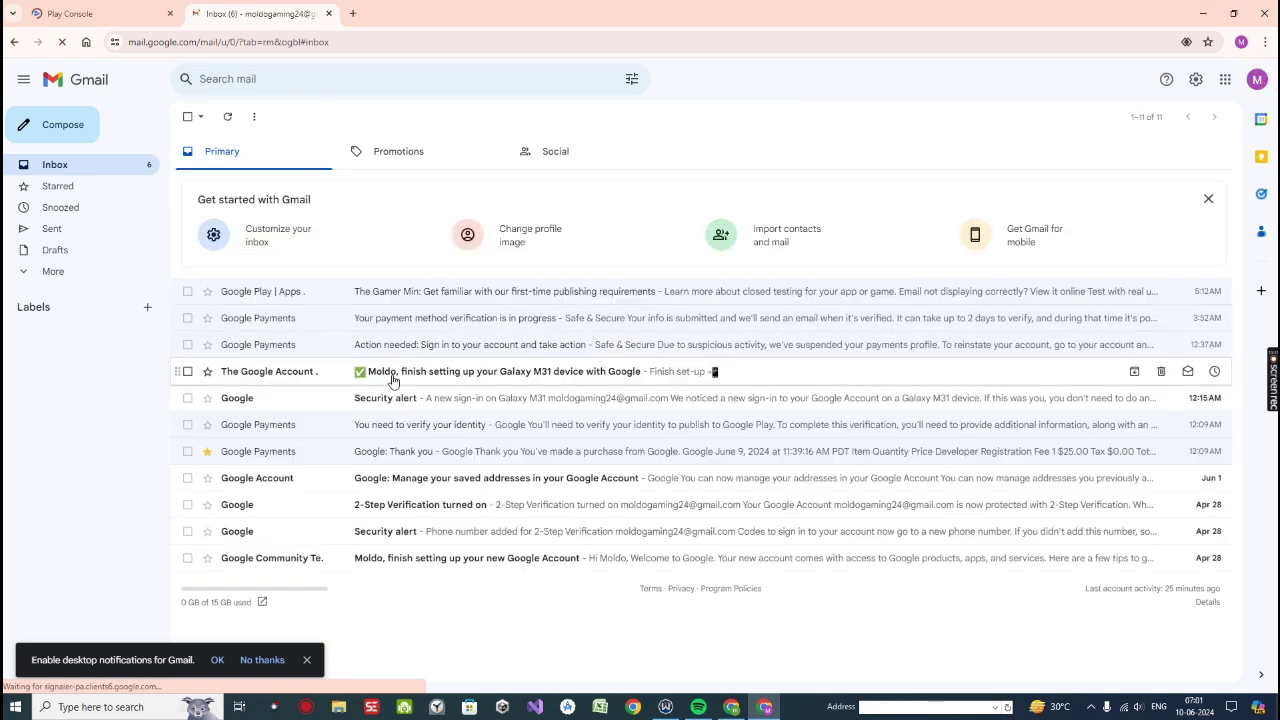
click(406, 455)
scroll(742, 423, down, 3)
scroll(742, 423, up, 2)
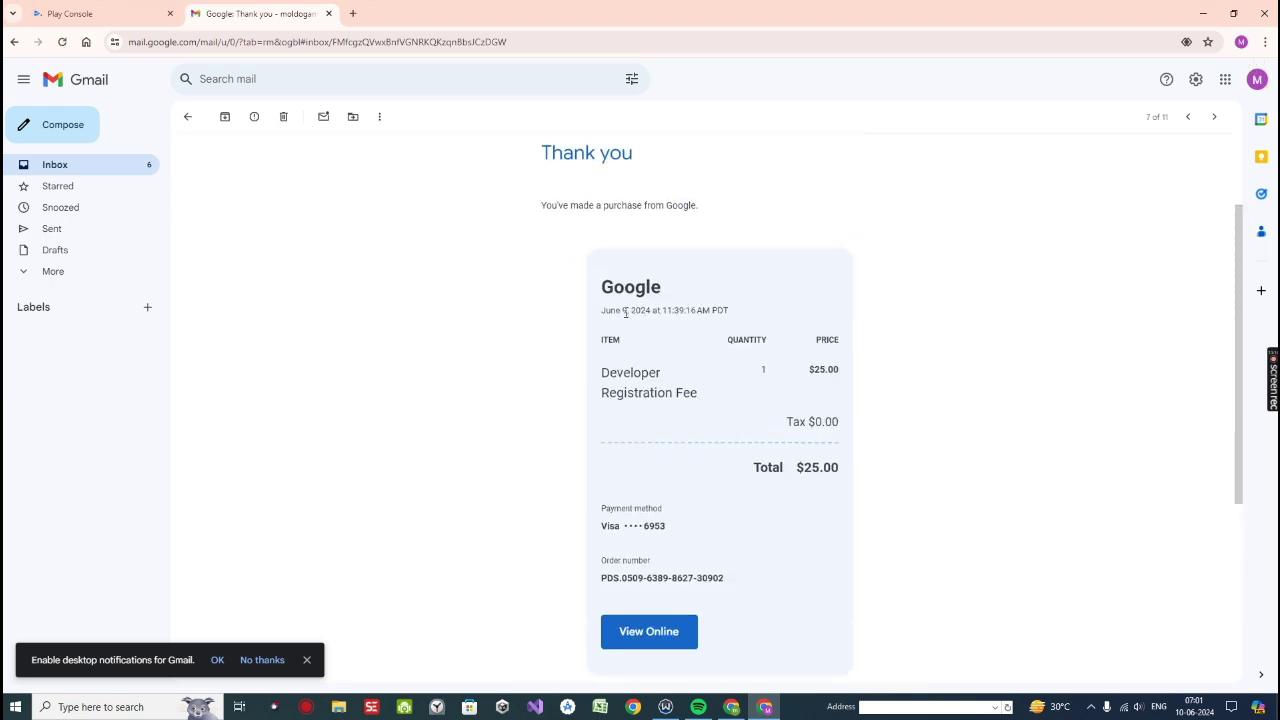
scroll(674, 337, down, 1)
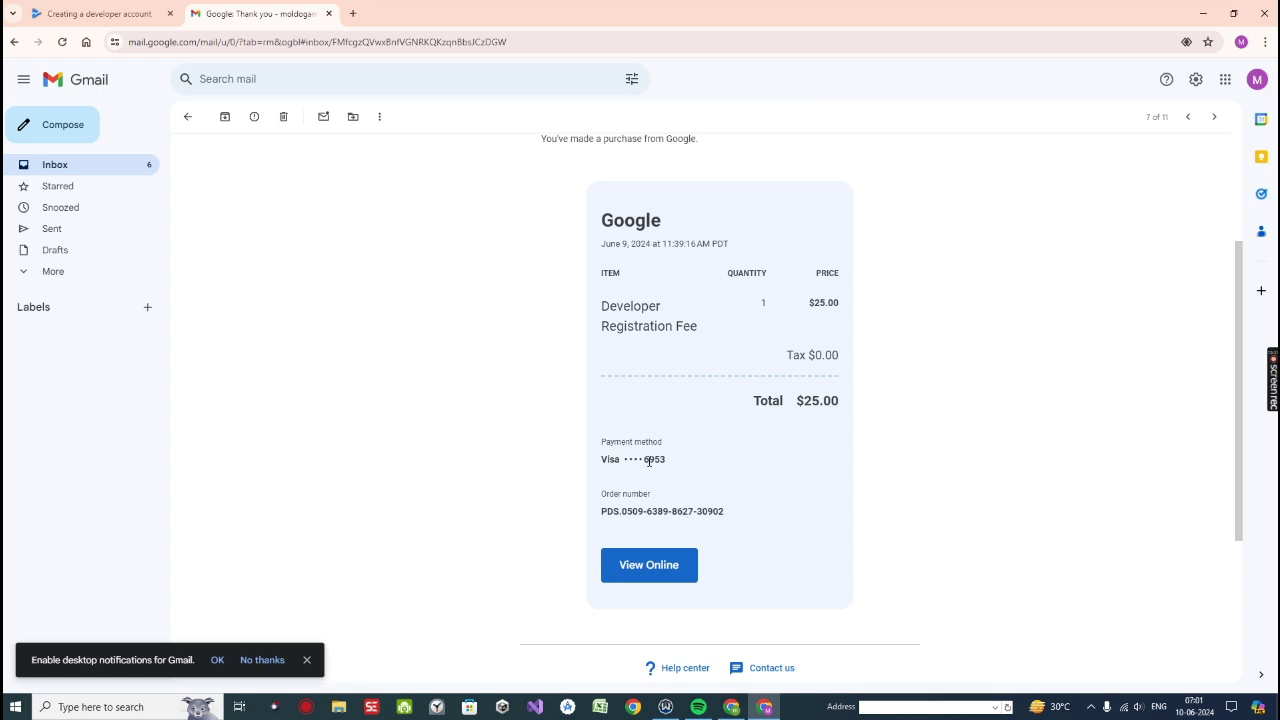
scroll(628, 470, up, 2)
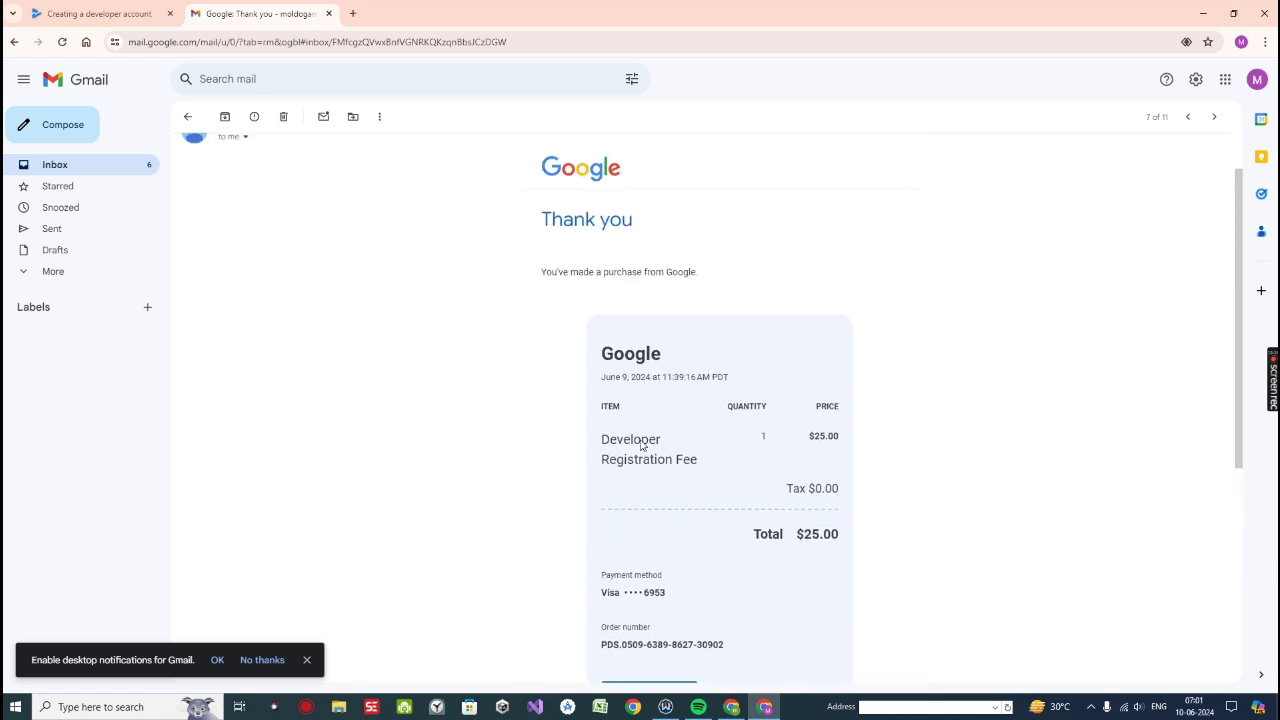
scroll(337, 234, up, 1)
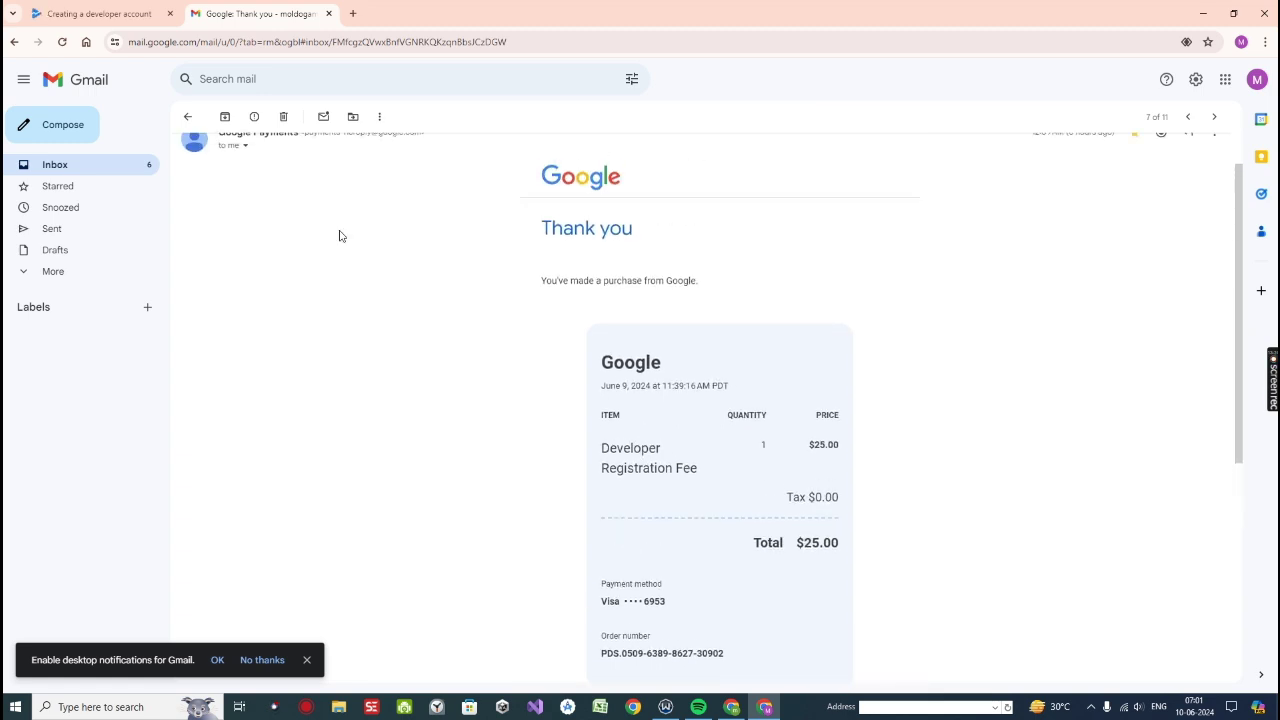
click(188, 117)
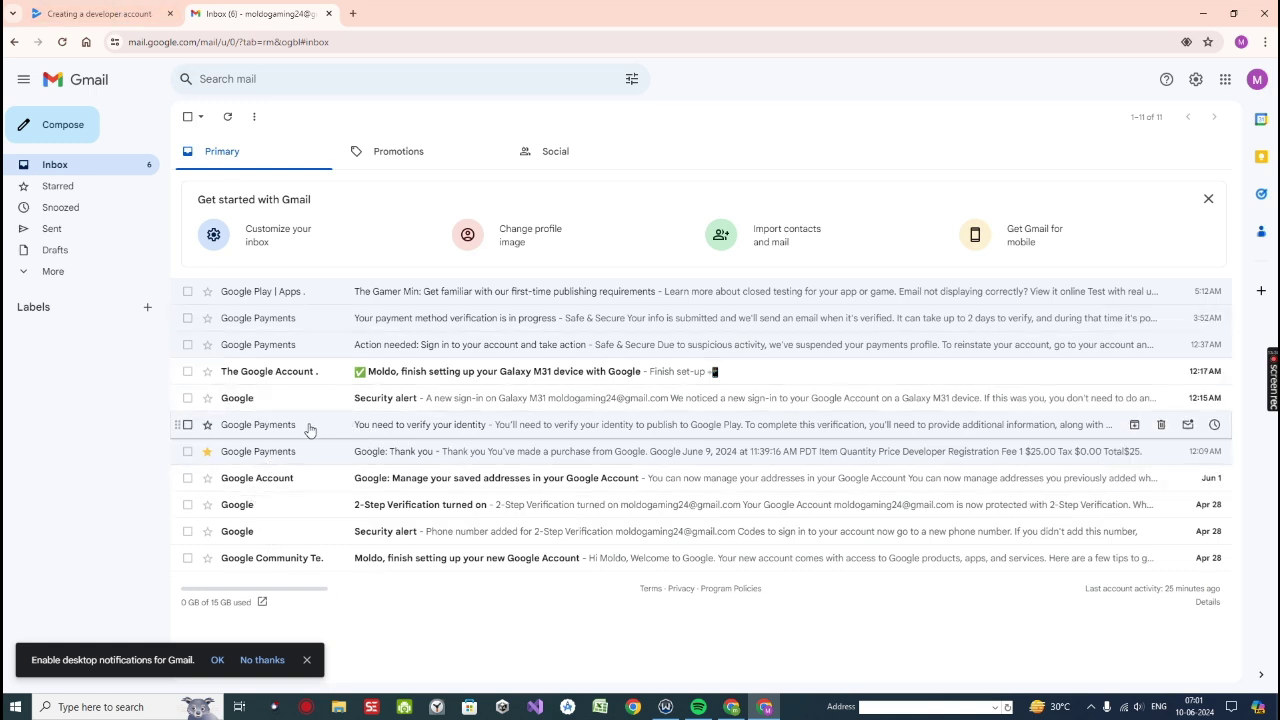
Read the 'You need to verify your identity' email and start verification with Verify now.
click(310, 429)
scroll(514, 471, down, 3)
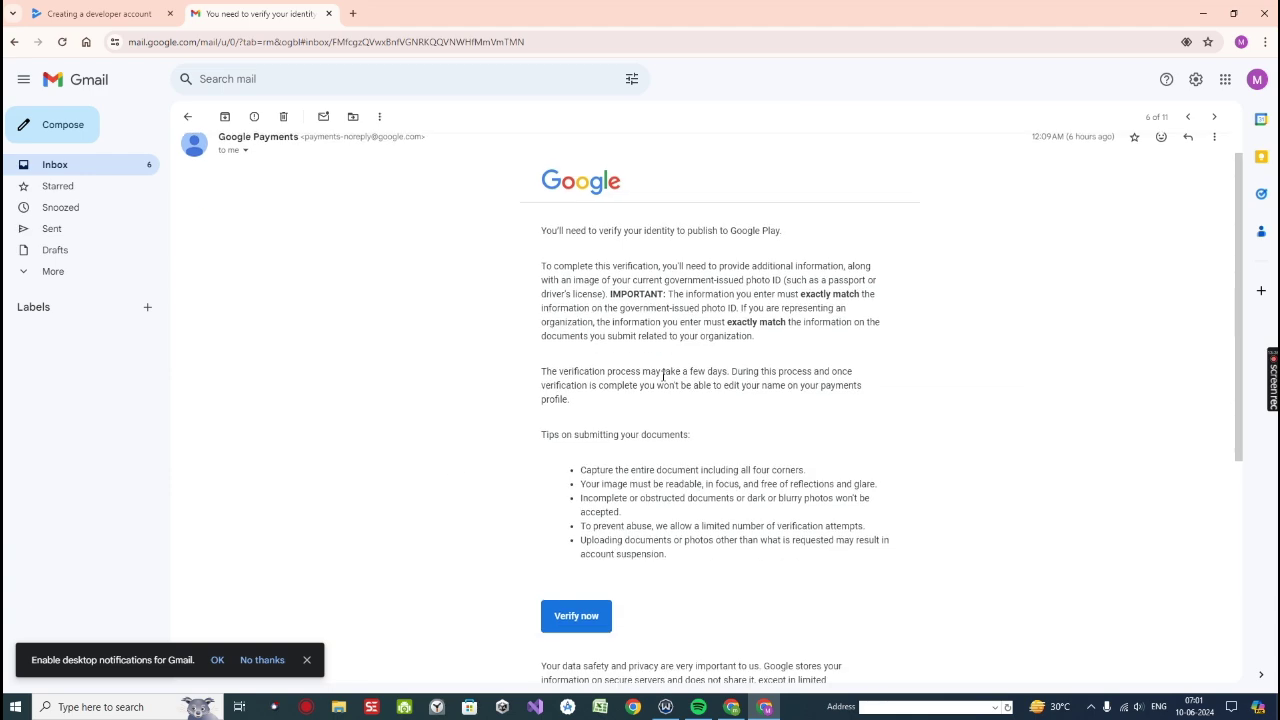
scroll(650, 425, up, 2)
drag(540, 287, 806, 525)
scroll(806, 525, down, 3)
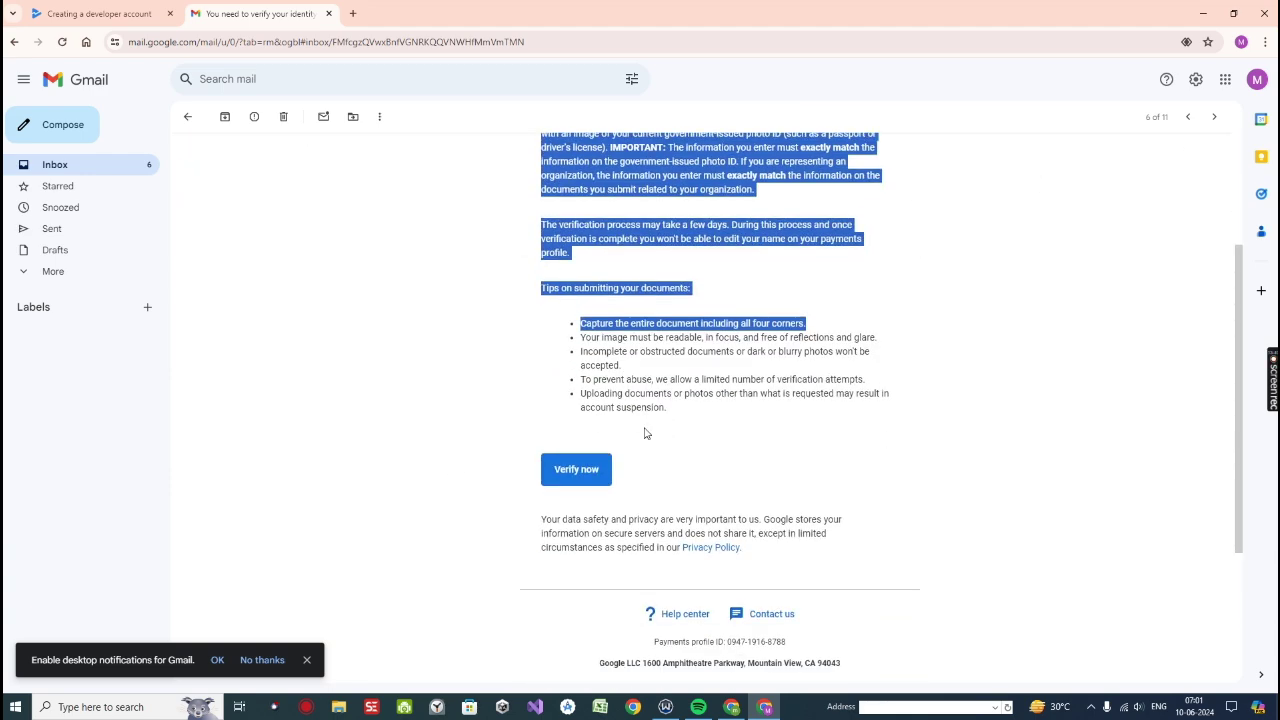
click(677, 410)
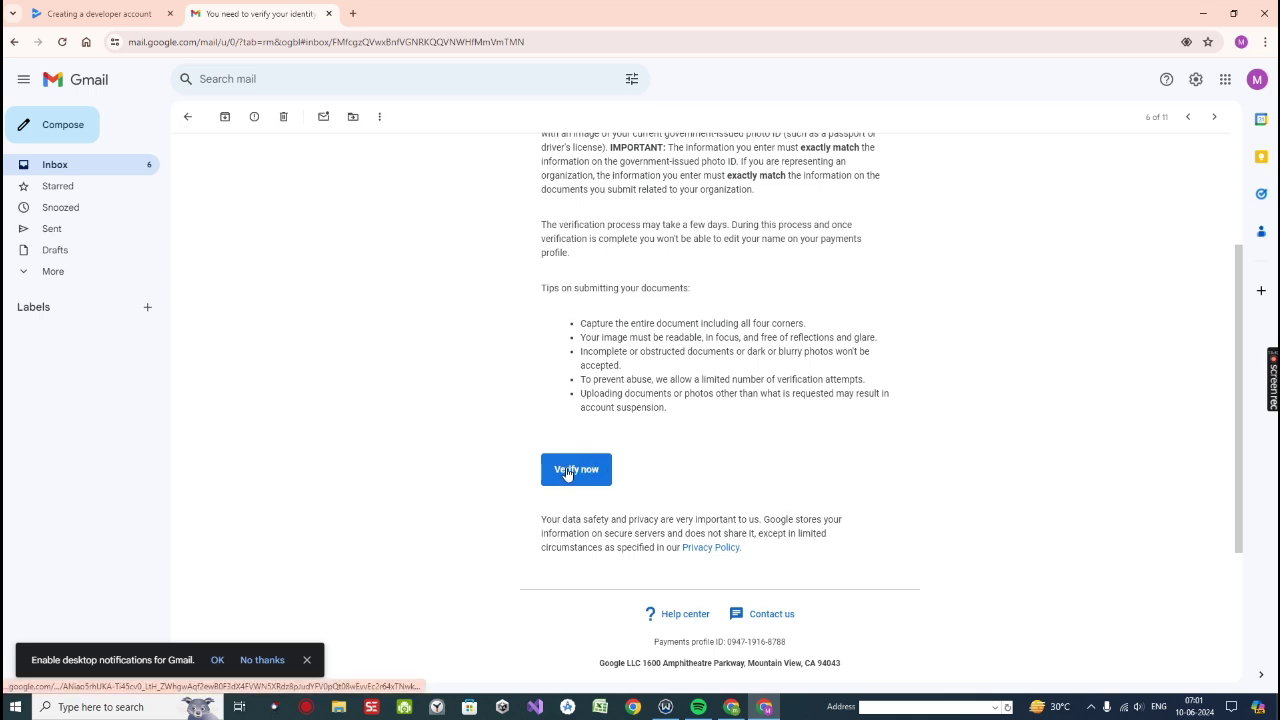
click(307, 660)
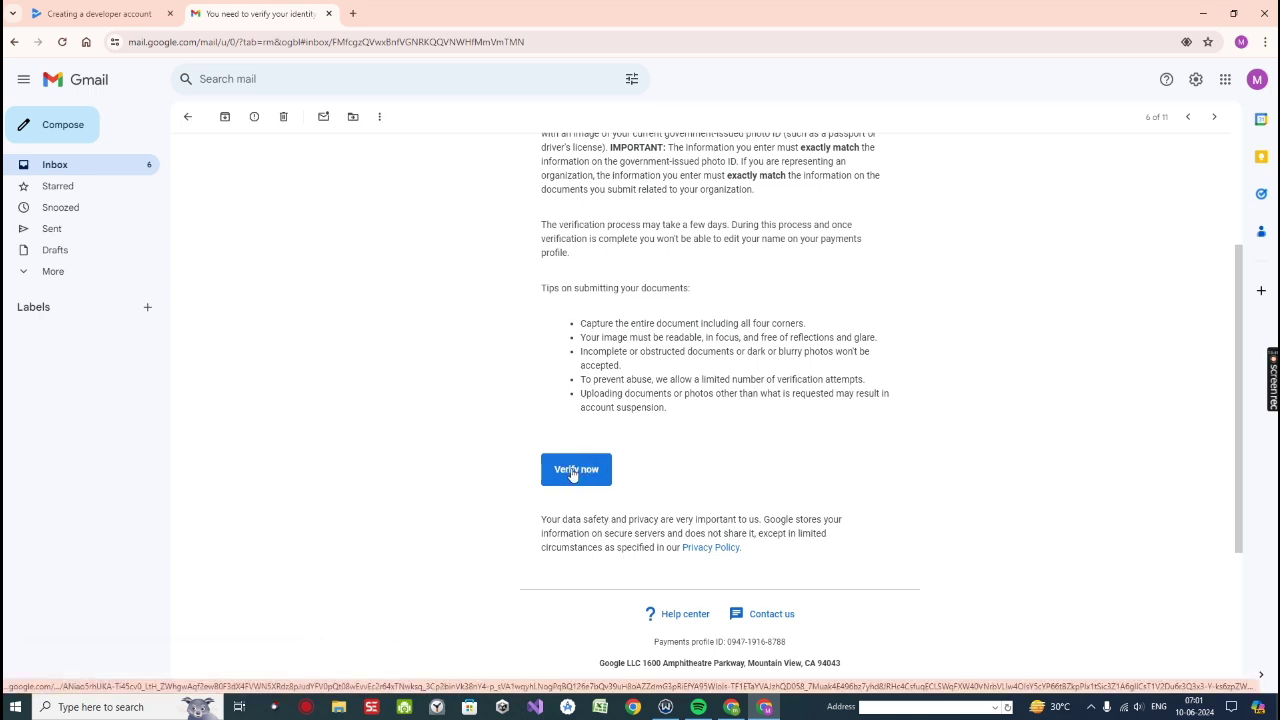
click(568, 478)
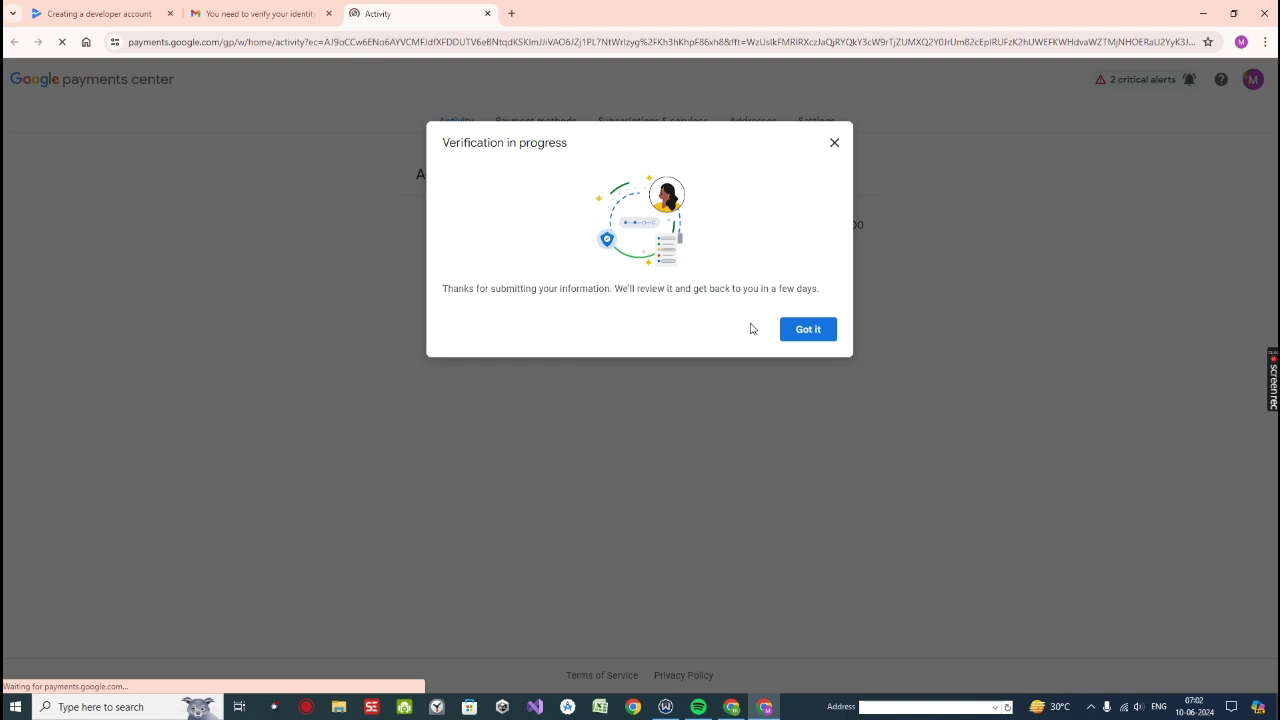
Acknowledge the verification notice, review the 2 critical alerts, and return to the verification email.
click(809, 331)
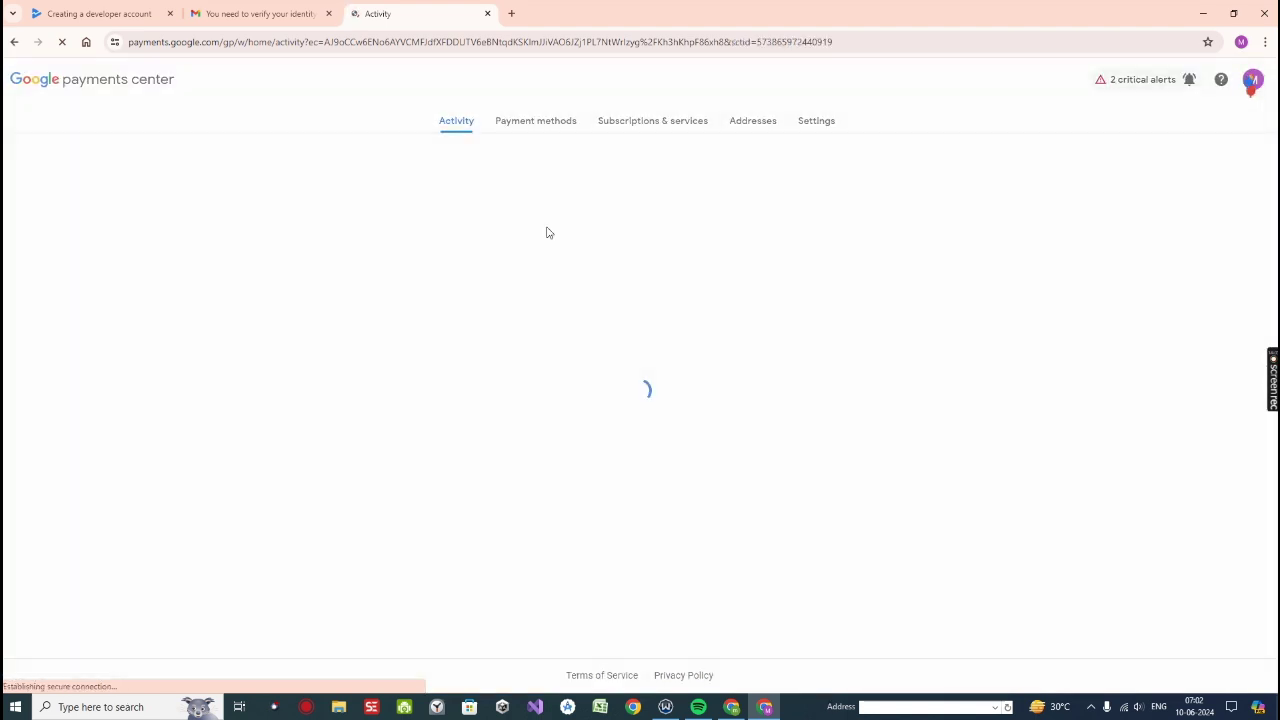
click(1137, 84)
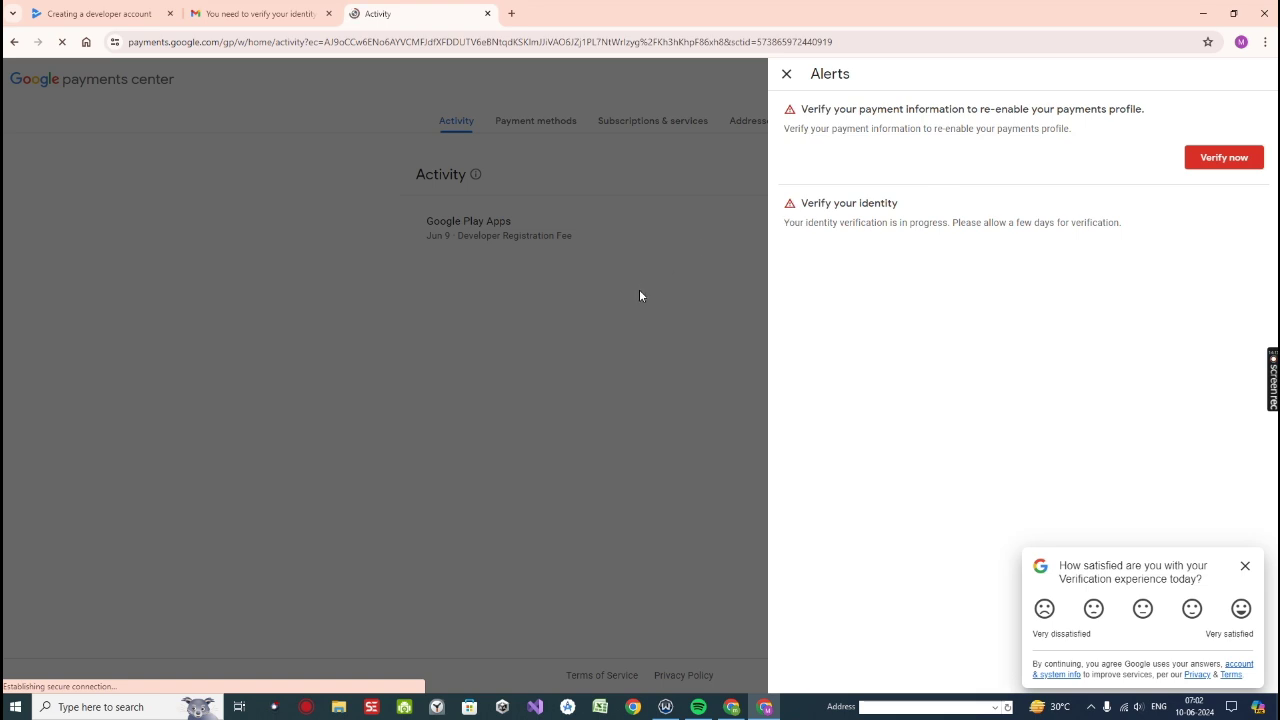
click(1245, 566)
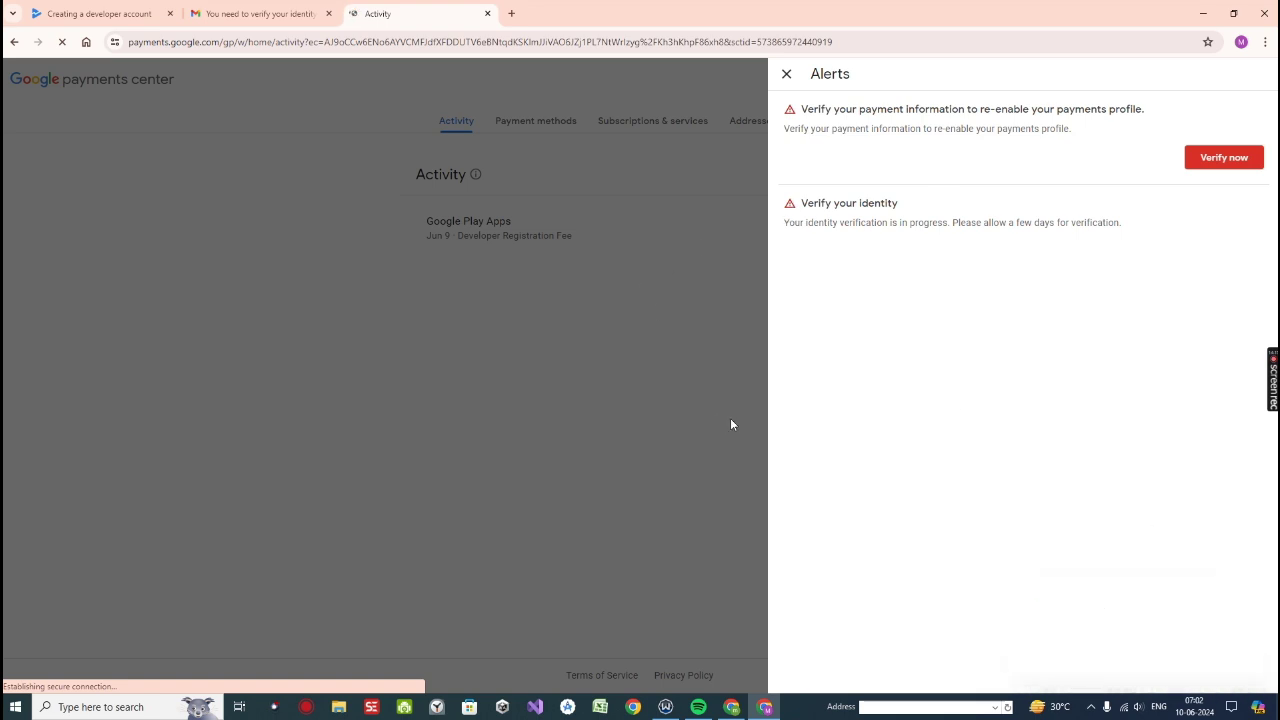
click(643, 424)
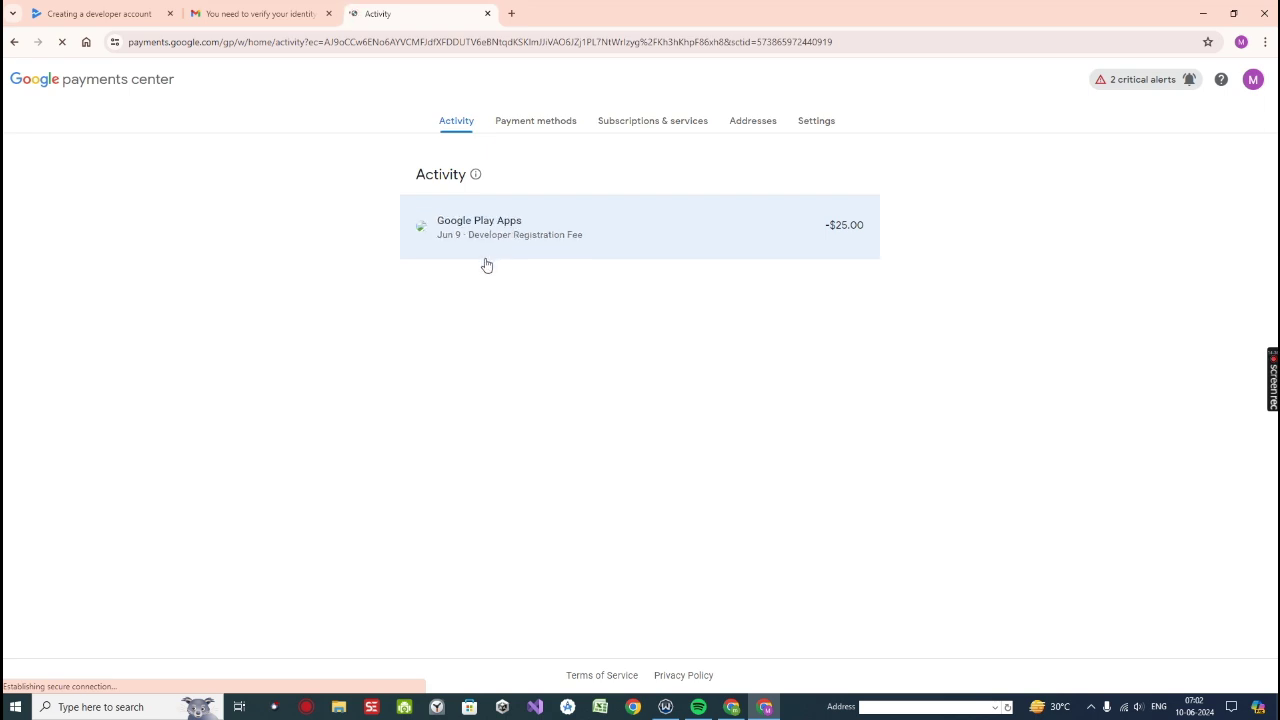
click(233, 13)
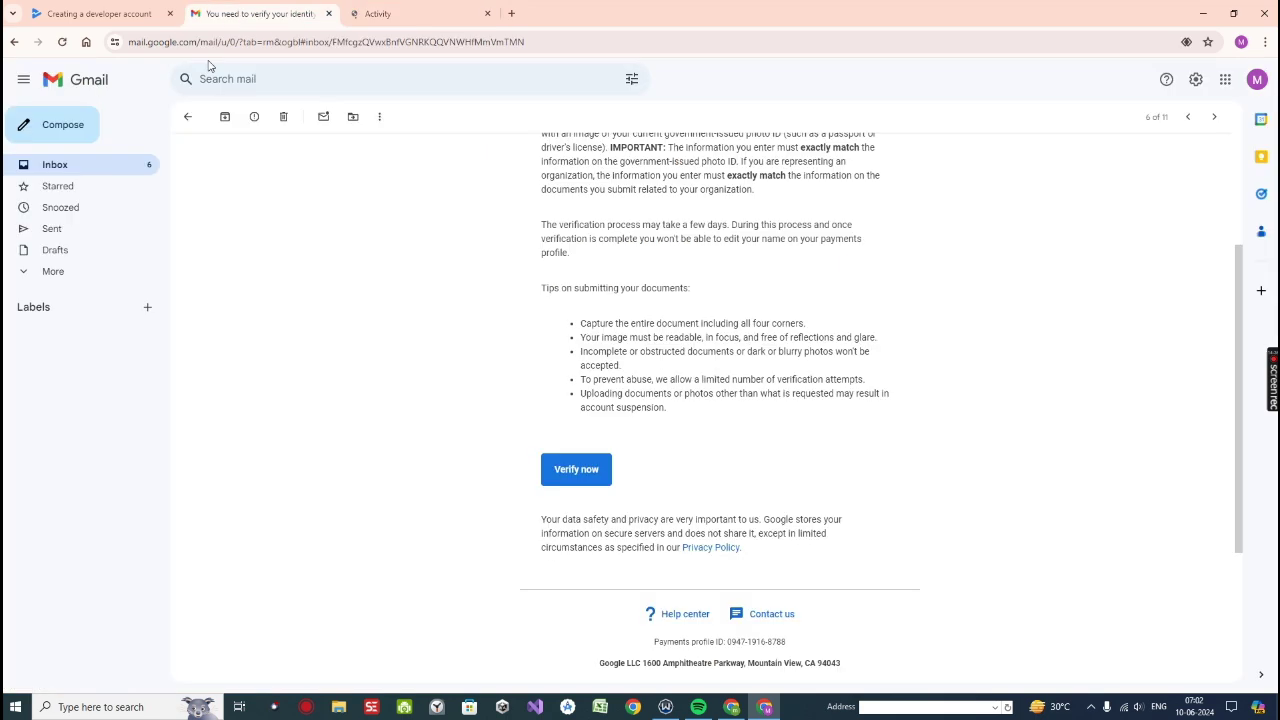
Open the Play Console Home dashboard from the developer account signup page and review the identity verification status.
click(88, 13)
click(657, 428)
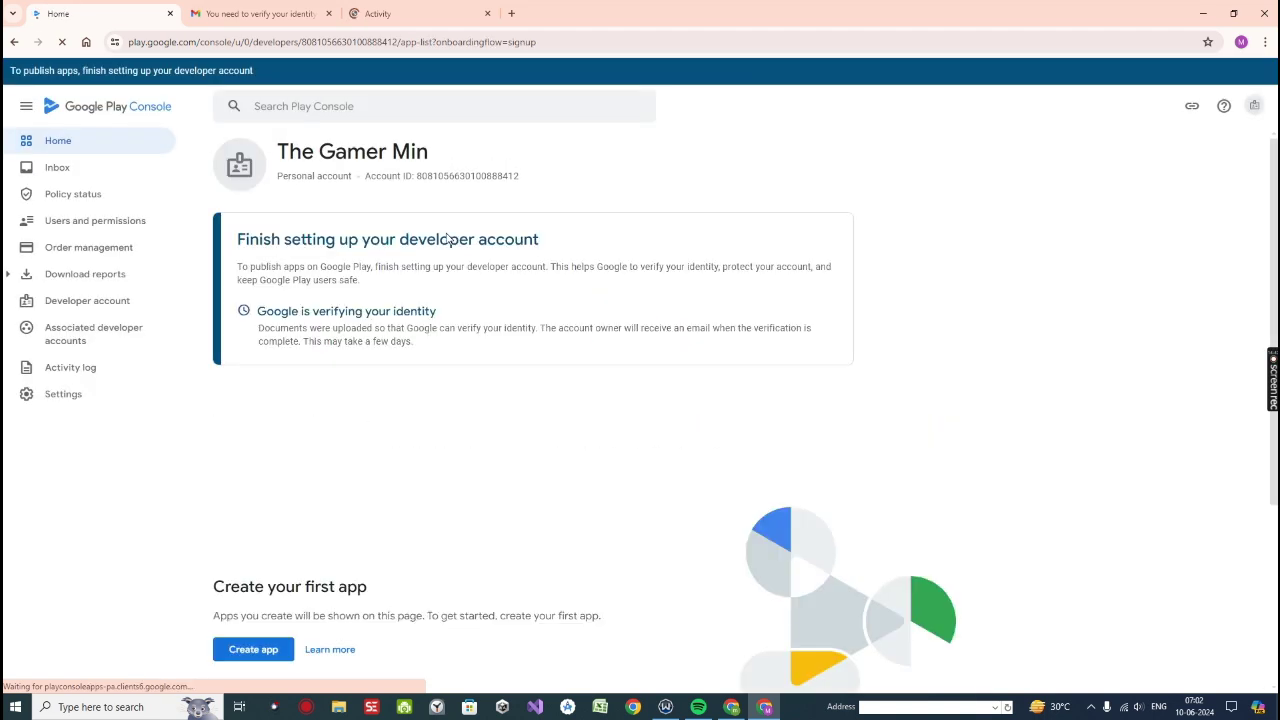
scroll(289, 449, down, 3)
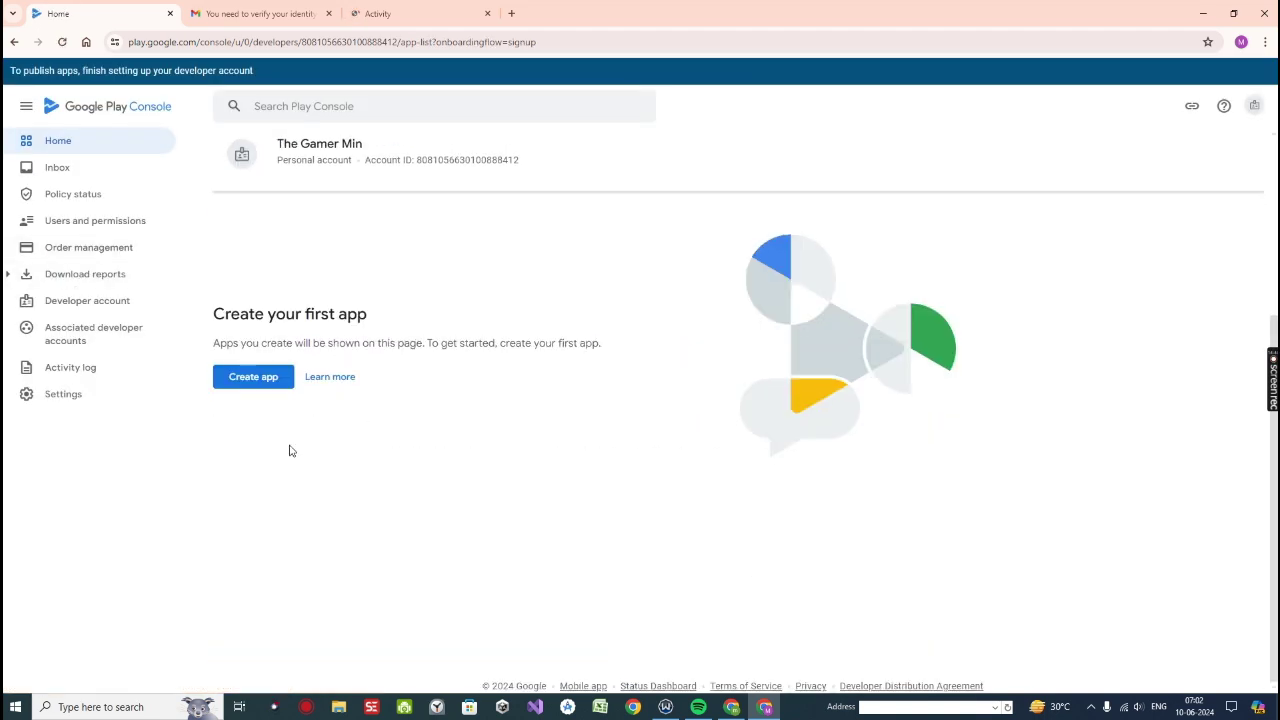
scroll(220, 337, up, 3)
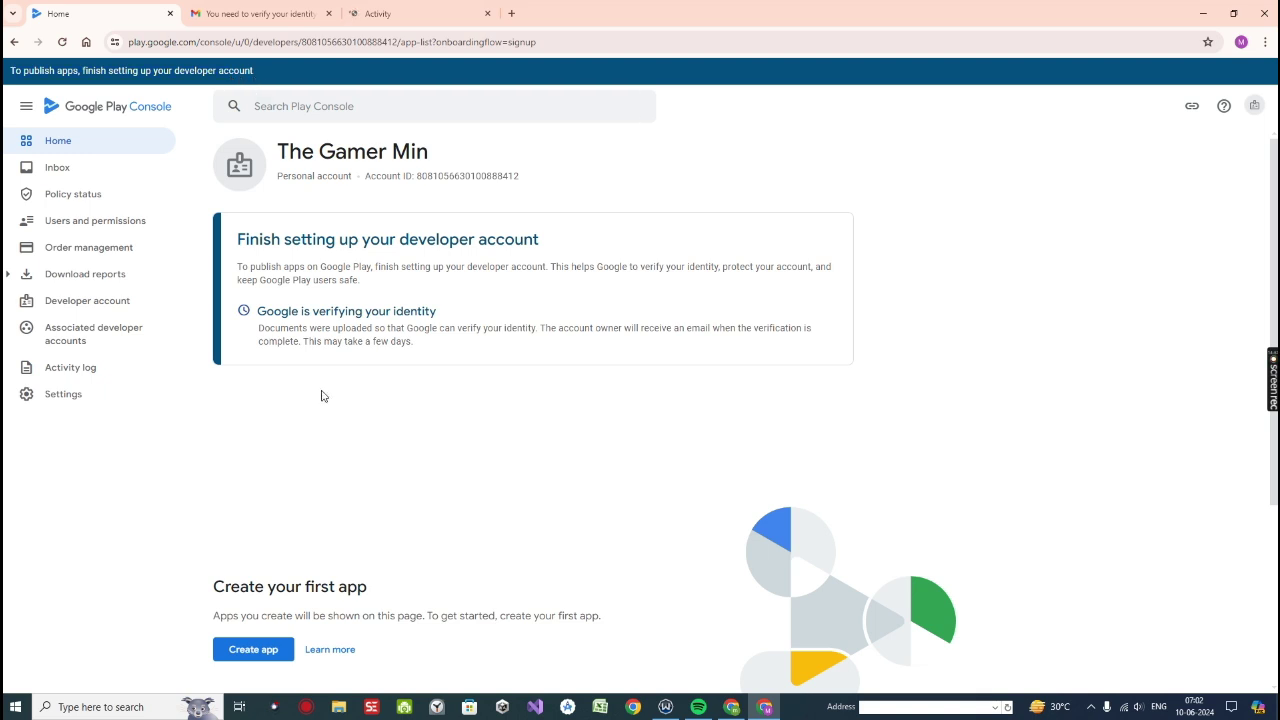
scroll(323, 394, down, 3)
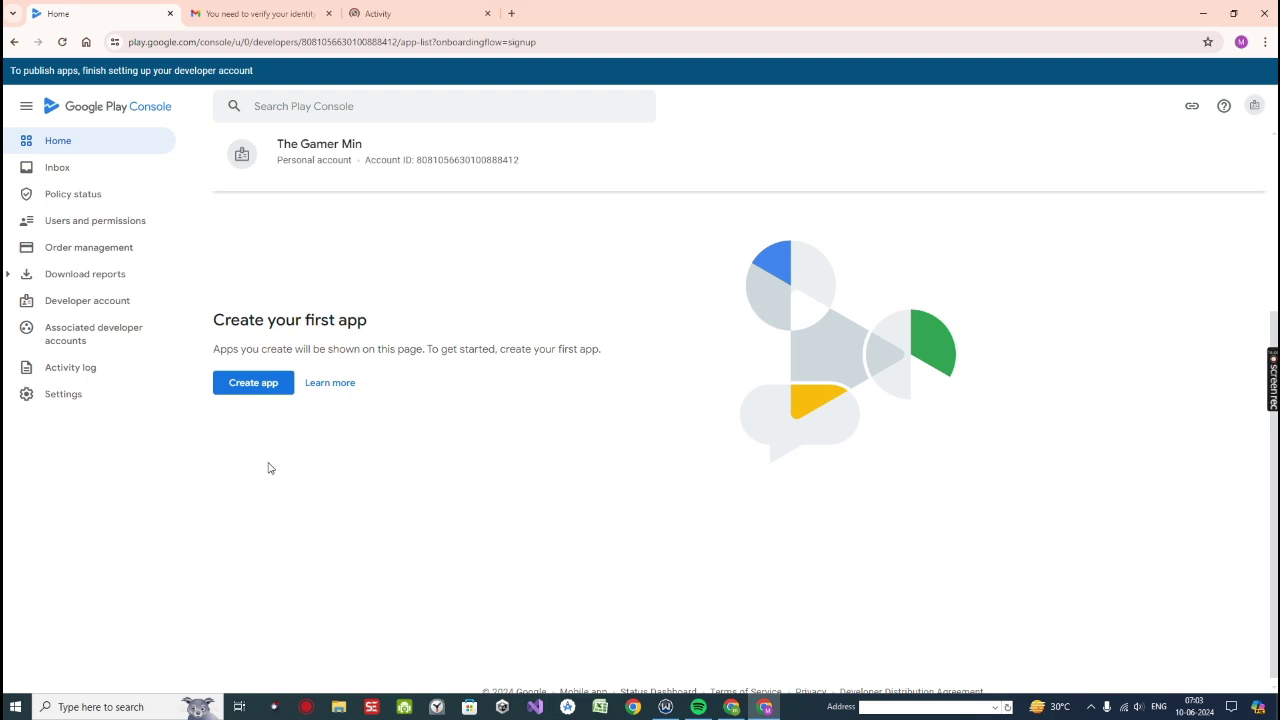
scroll(297, 479, up, 3)
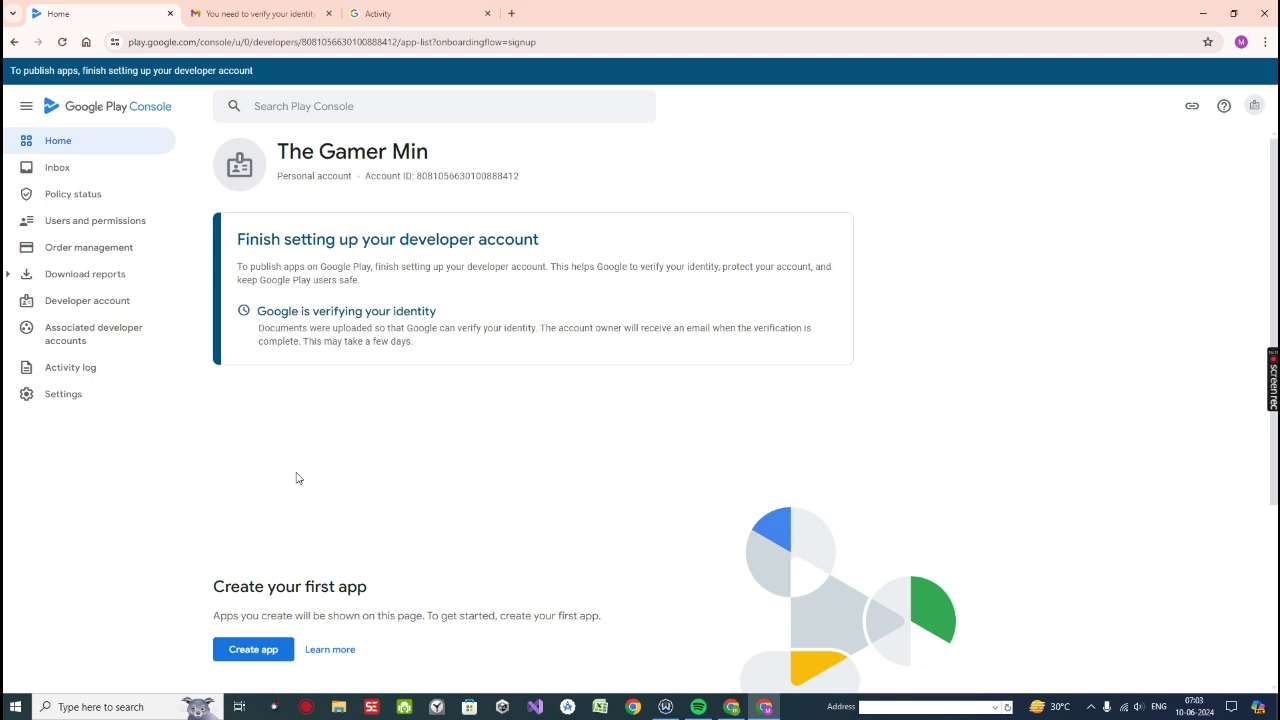
Close the payments Activity tab, leaving the Play Console Home dashboard in view.
click(240, 14)
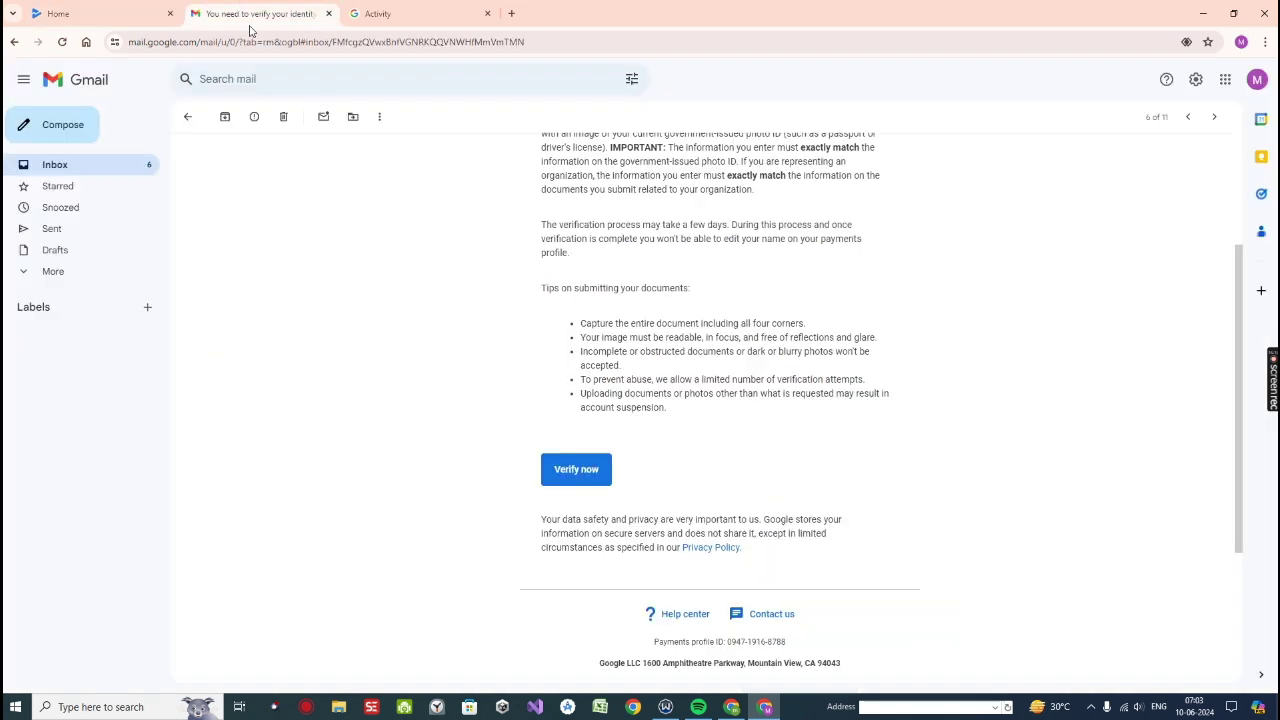
click(405, 16)
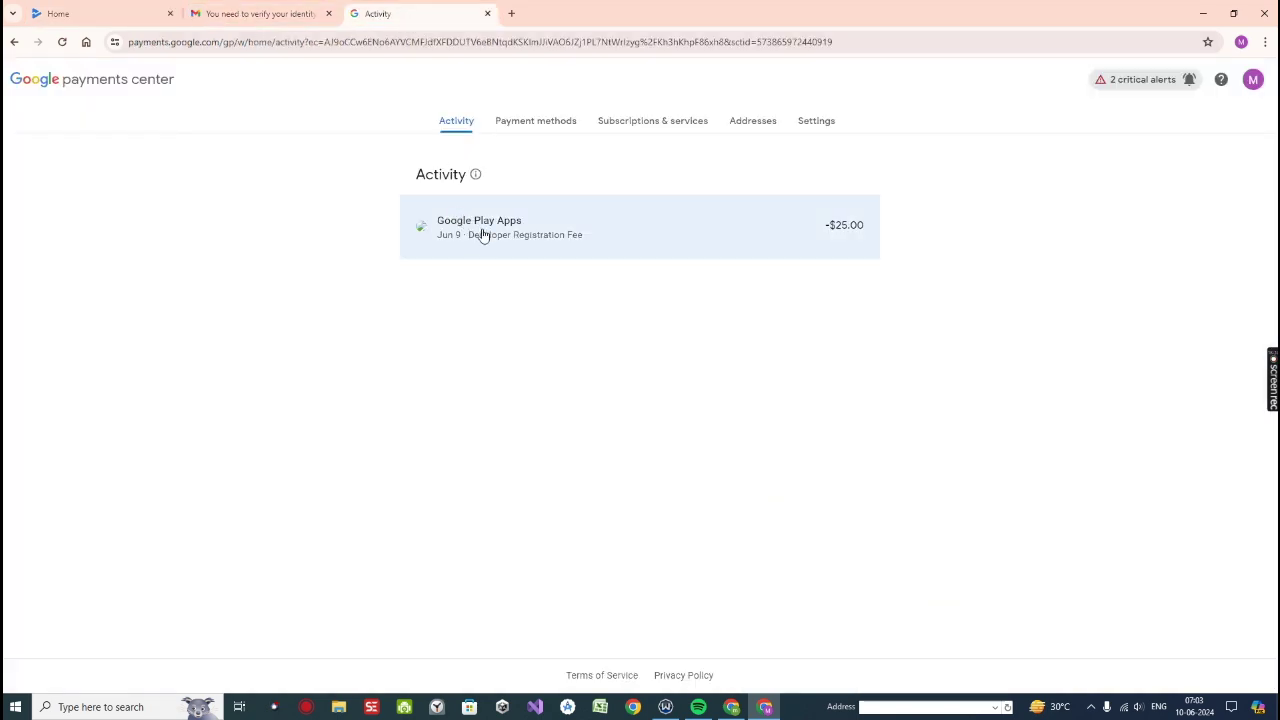
click(487, 14)
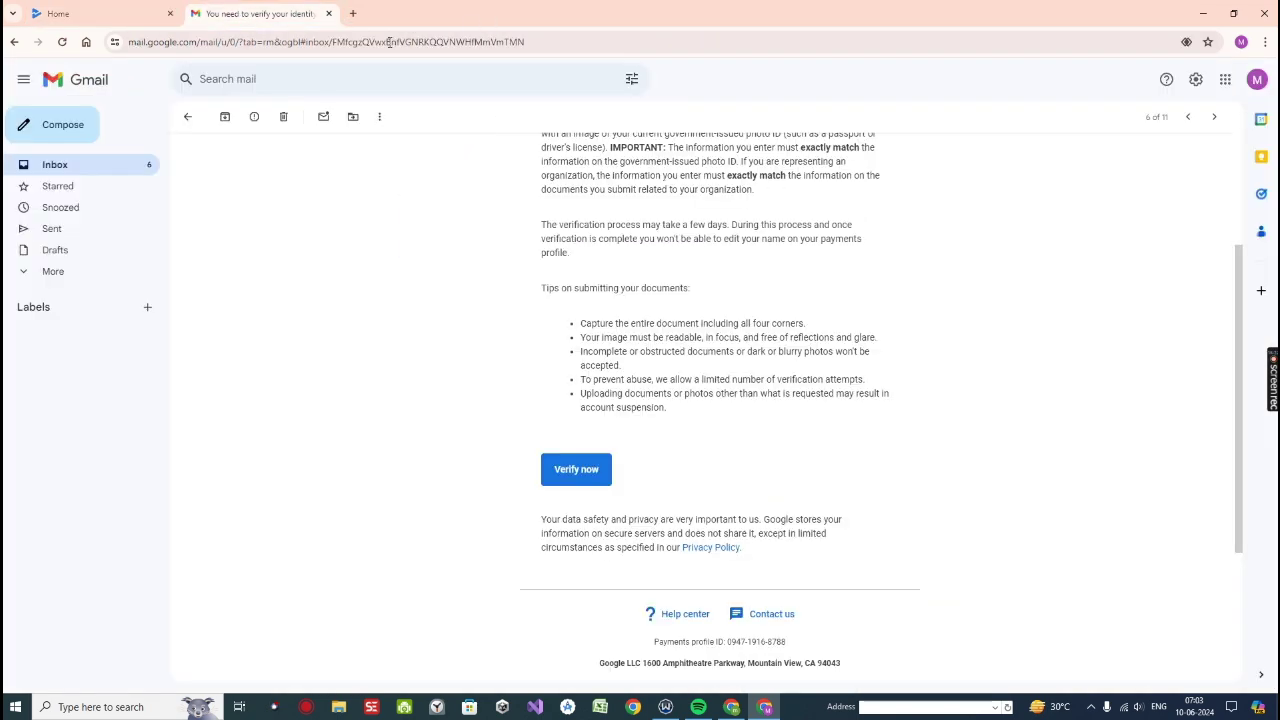
click(60, 14)
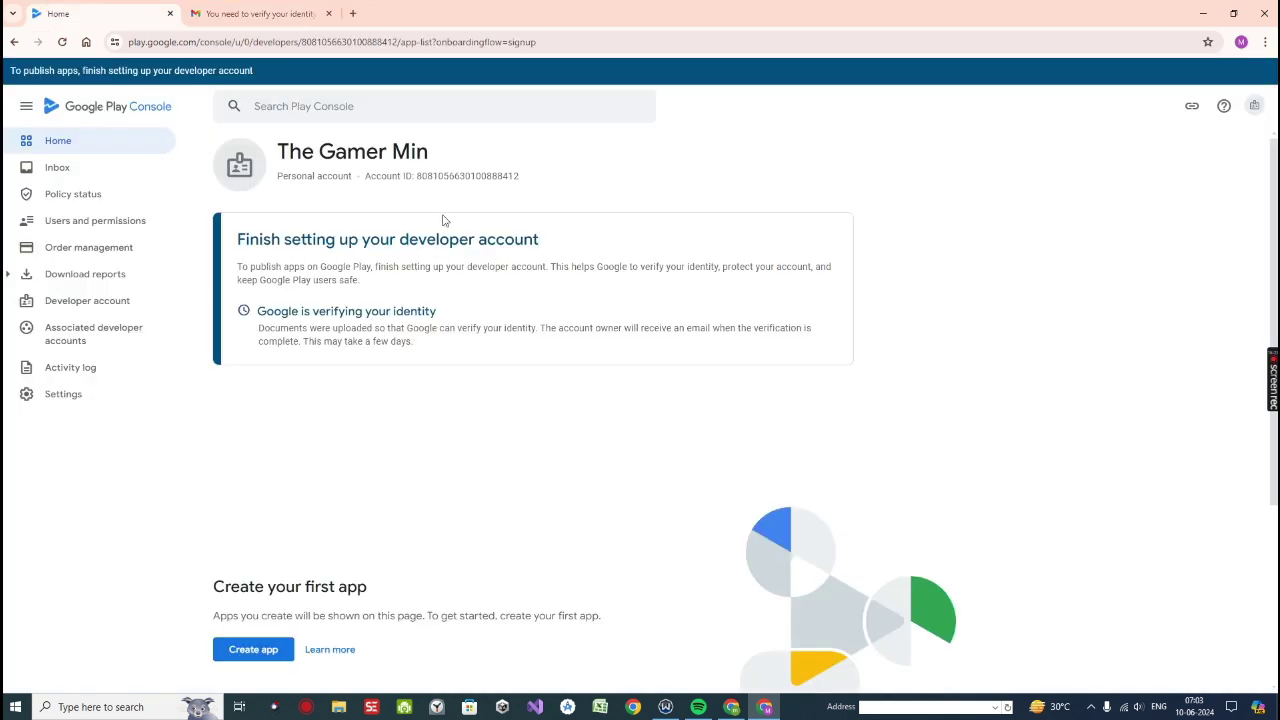
mouse_move(1270, 394)
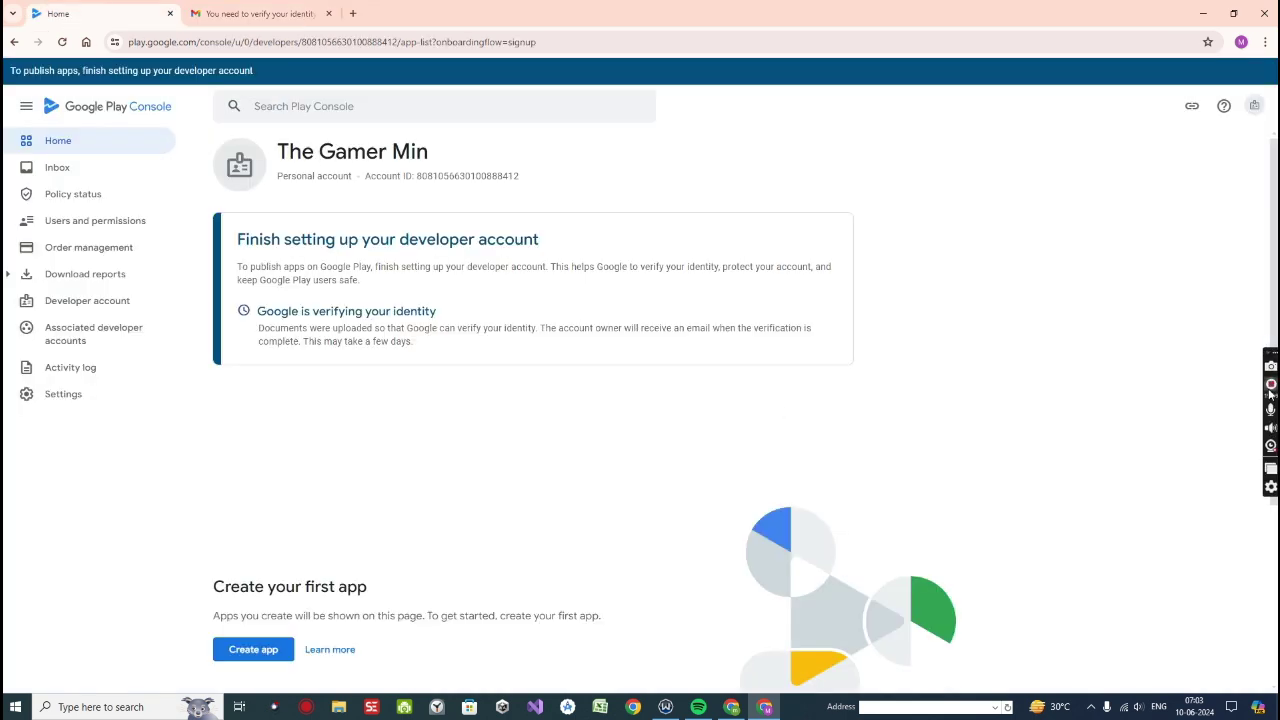